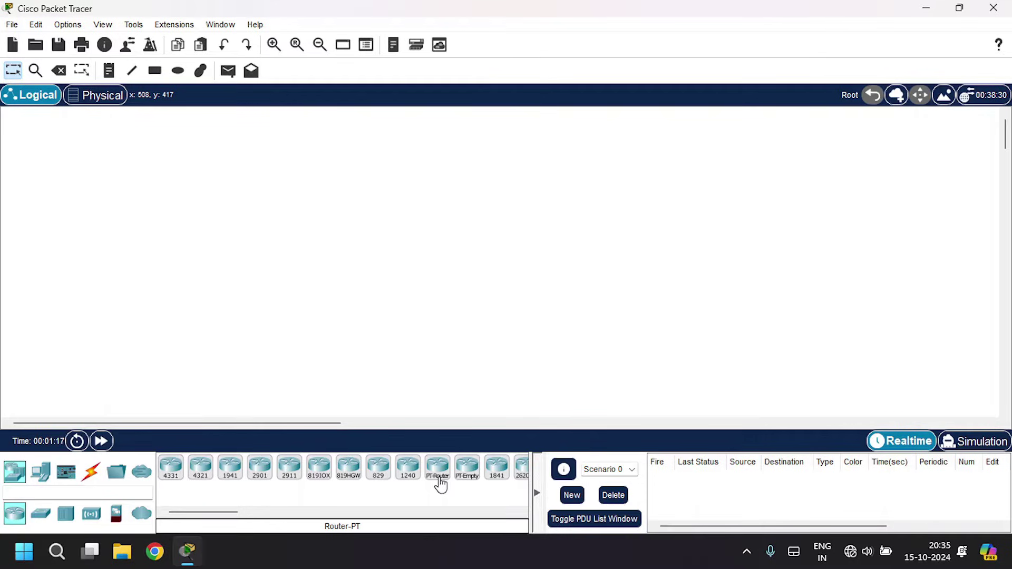
- Place three PT-Router devices in a row across the upper part of the workspace
{"action": "left_click", "coordinate": [440, 482]}
{"action": "left_click", "coordinate": [249, 165]}
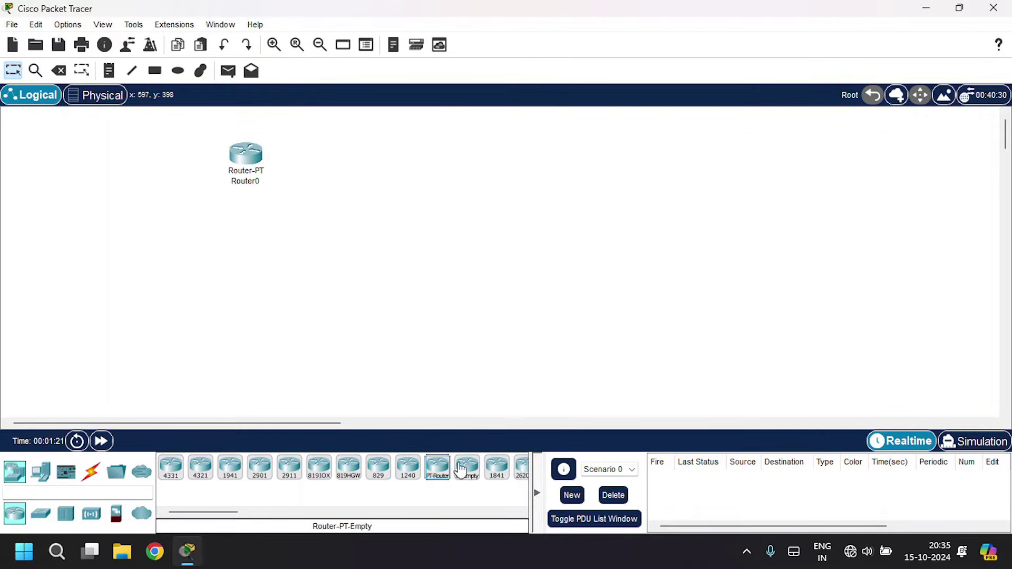
{"action": "left_click", "coordinate": [486, 173]}
{"action": "left_click", "coordinate": [703, 165]}
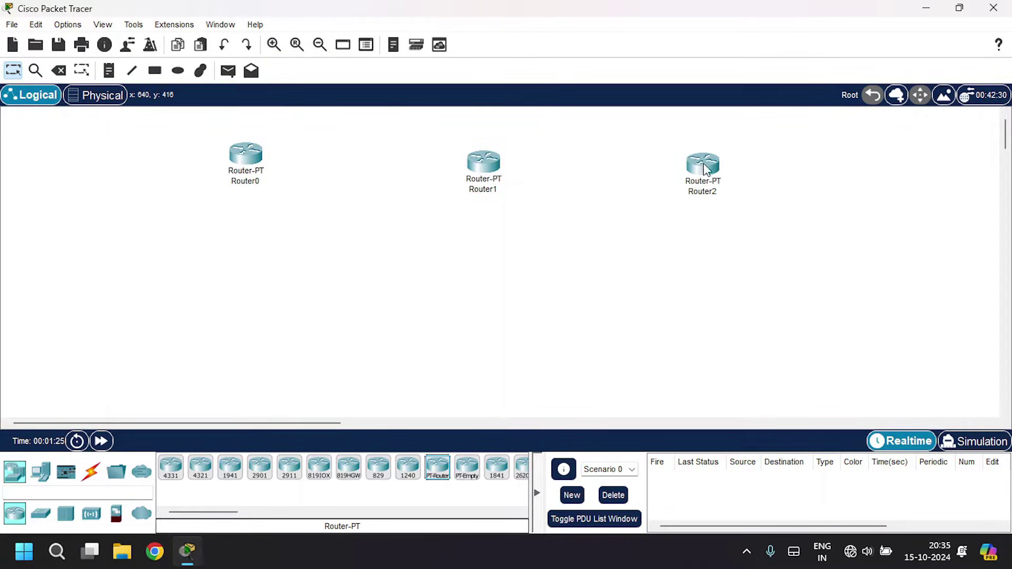
- Place three PT-Switch devices in the workspace, one below each router
{"action": "left_click", "coordinate": [41, 514]}
{"action": "left_click", "coordinate": [201, 467]}
{"action": "left_click", "coordinate": [186, 248]}
{"action": "left_click", "coordinate": [200, 467]}
{"action": "left_click", "coordinate": [458, 262]}
{"action": "left_click", "coordinate": [201, 466]}
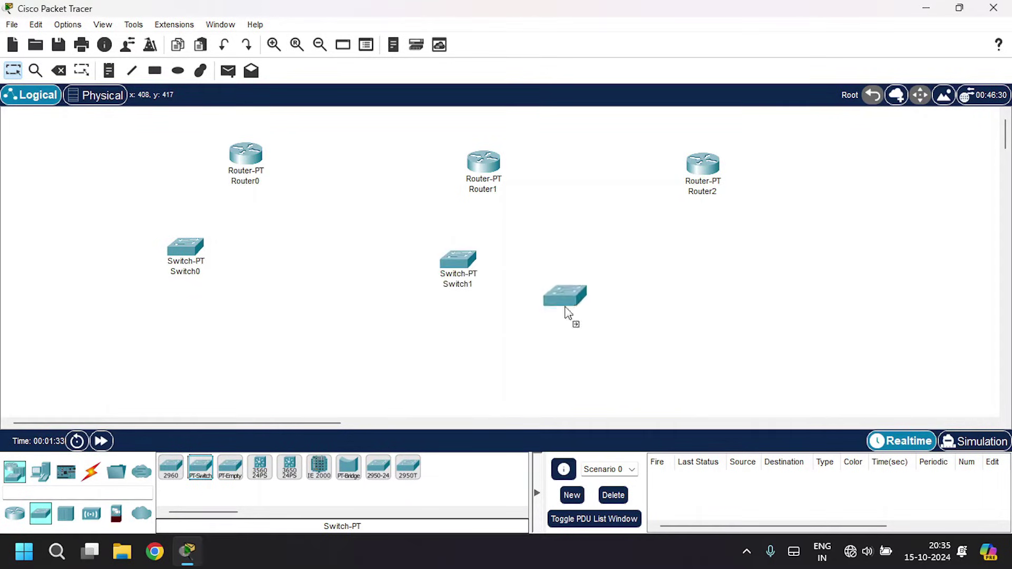
{"action": "left_click", "coordinate": [729, 259]}
- Add four PCs to the workspace, two below Switch0 and two below Switch1
{"action": "left_click", "coordinate": [41, 471]}
{"action": "left_click", "coordinate": [171, 467]}
{"action": "left_click", "coordinate": [150, 354]}
{"action": "left_click", "coordinate": [171, 467]}
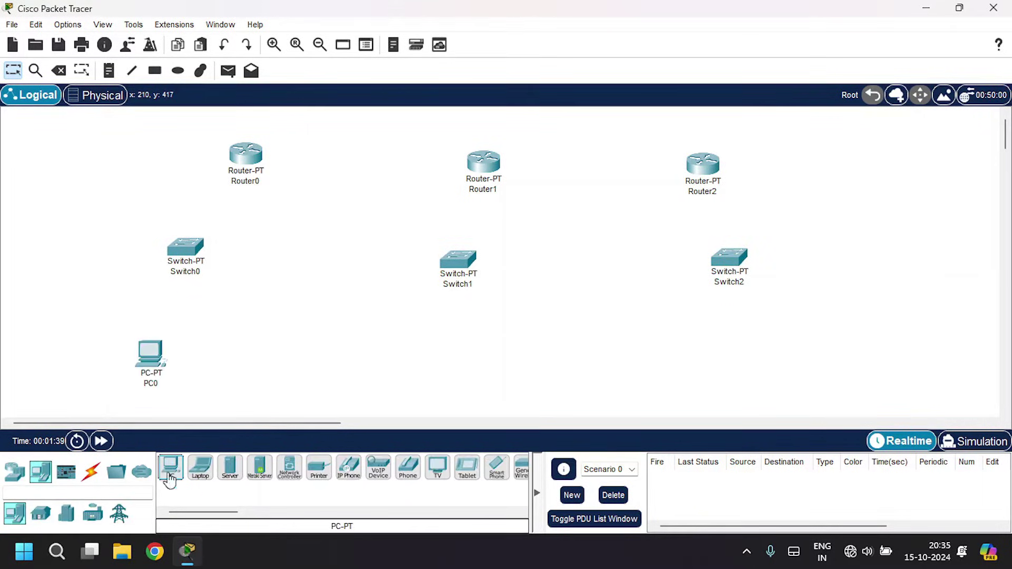
{"action": "left_click", "coordinate": [249, 340]}
{"action": "left_click", "coordinate": [171, 467]}
{"action": "left_click", "coordinate": [394, 347]}
{"action": "left_click", "coordinate": [170, 466]}
{"action": "left_click", "coordinate": [521, 340]}
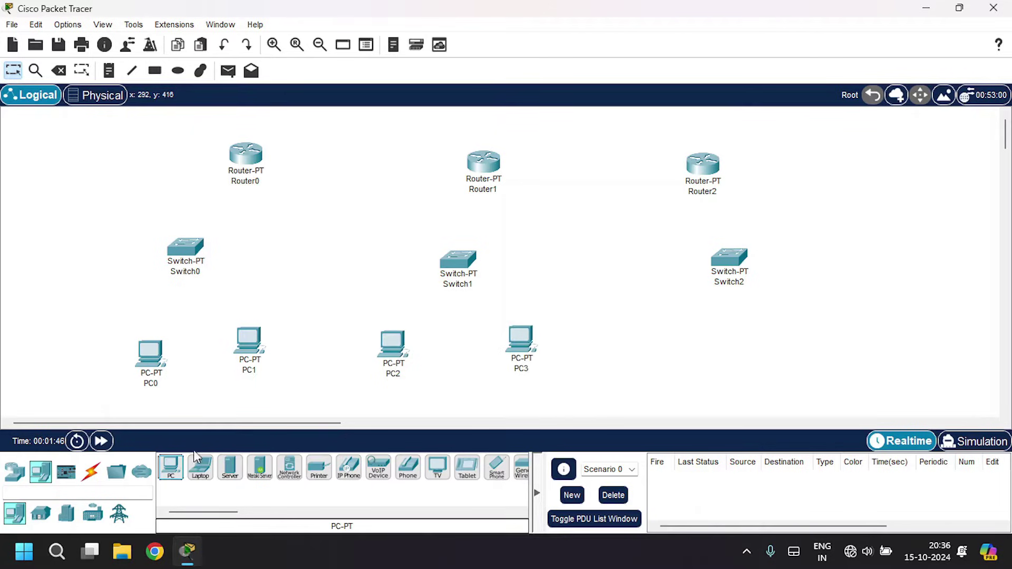
- Add three servers: one beside Switch0, one below Switch2 and one to the right of Switch2
{"action": "left_click", "coordinate": [230, 467]}
{"action": "left_click", "coordinate": [69, 251]}
{"action": "left_click", "coordinate": [230, 466]}
{"action": "left_click", "coordinate": [700, 327]}
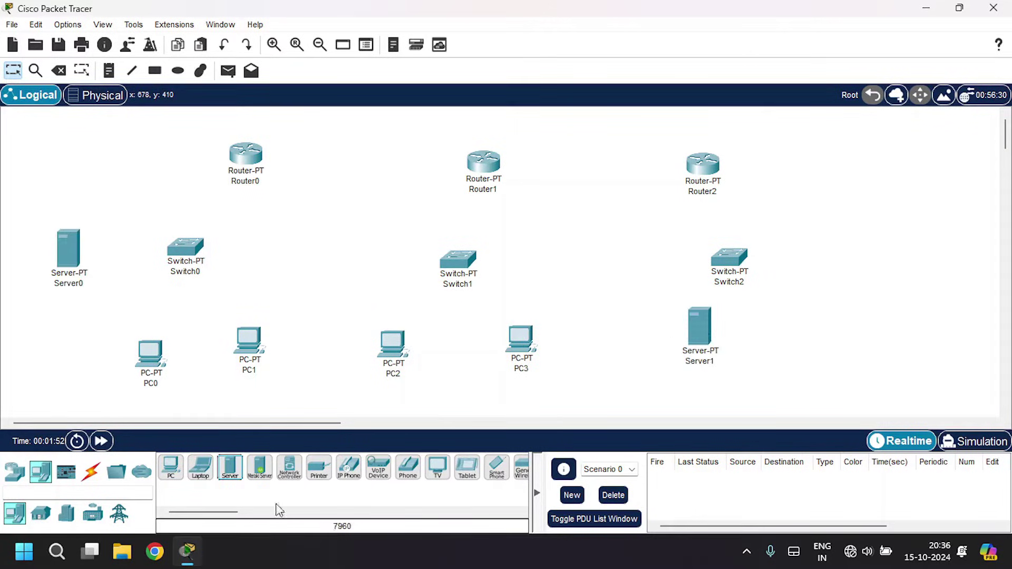
{"action": "left_click", "coordinate": [230, 467]}
{"action": "left_click", "coordinate": [859, 298]}
- Connect Server0, PC0 and PC1 to Switch0 using the automatically chosen connection type
{"action": "left_click", "coordinate": [91, 471]}
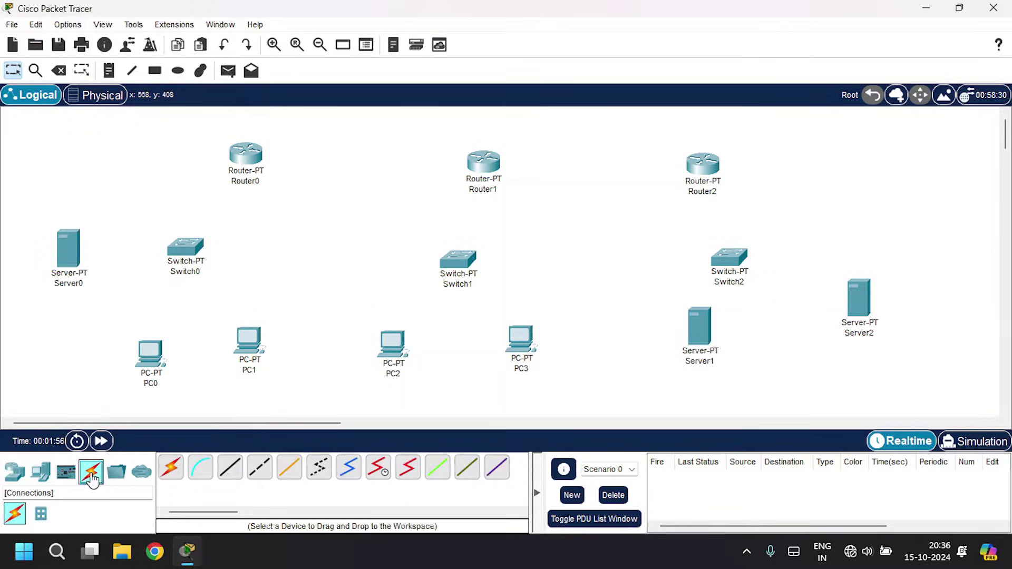
{"action": "left_click", "coordinate": [171, 467]}
{"action": "left_click", "coordinate": [68, 249]}
{"action": "left_click", "coordinate": [182, 254]}
{"action": "left_click", "coordinate": [170, 467]}
{"action": "left_click", "coordinate": [150, 353]}
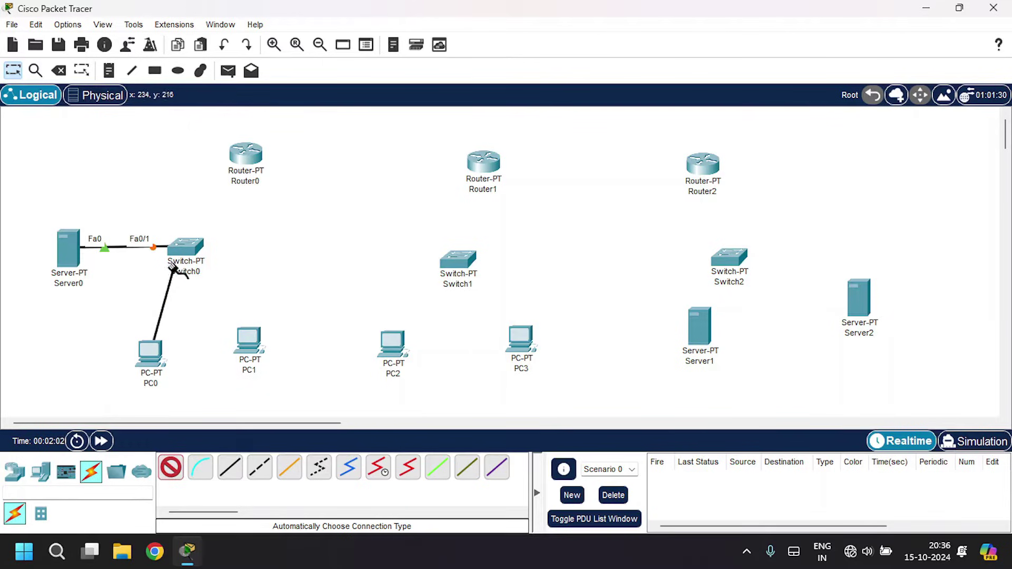
{"action": "left_click", "coordinate": [182, 255]}
{"action": "left_click", "coordinate": [171, 467]}
{"action": "left_click", "coordinate": [248, 340]}
{"action": "left_click", "coordinate": [199, 257]}
- Connect PC2 and PC3 to Switch1 using the automatically chosen connection type
{"action": "left_click", "coordinate": [171, 468]}
{"action": "left_click", "coordinate": [393, 342]}
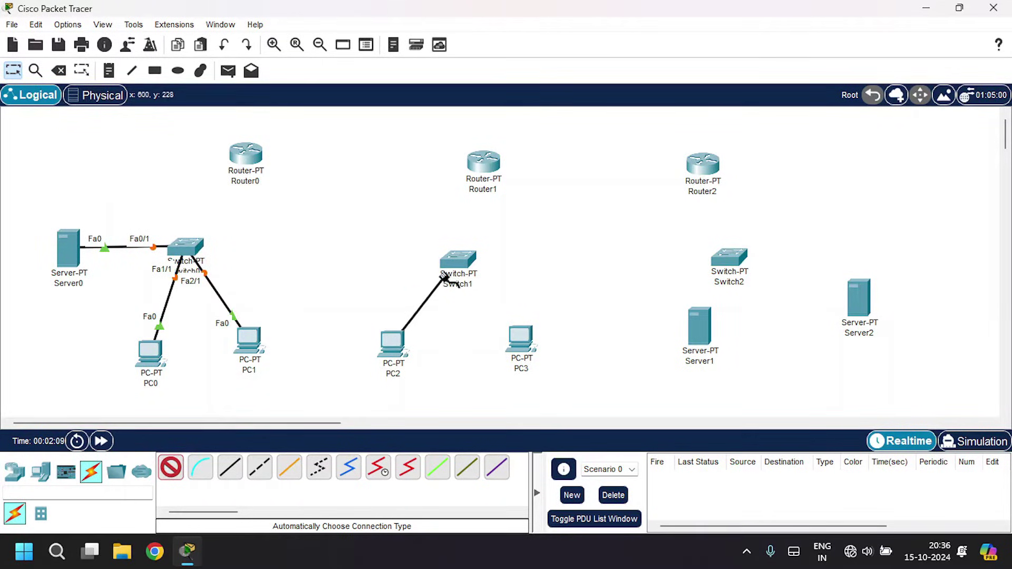
{"action": "left_click", "coordinate": [458, 260]}
{"action": "left_click", "coordinate": [171, 467]}
{"action": "left_click", "coordinate": [521, 339]}
{"action": "left_click", "coordinate": [458, 259]}
- Connect Server1 and Server2 to Switch2 using the automatically chosen connection type
{"action": "left_click", "coordinate": [170, 467]}
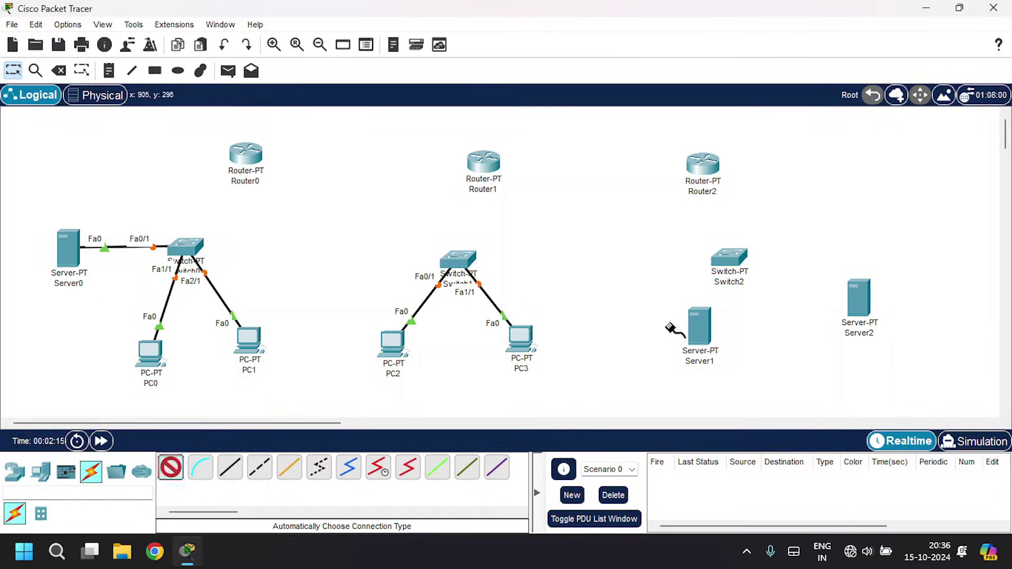
{"action": "left_click", "coordinate": [686, 328]}
{"action": "left_click", "coordinate": [724, 259]}
{"action": "left_click", "coordinate": [171, 467]}
{"action": "left_click", "coordinate": [858, 298]}
{"action": "left_click", "coordinate": [729, 257]}
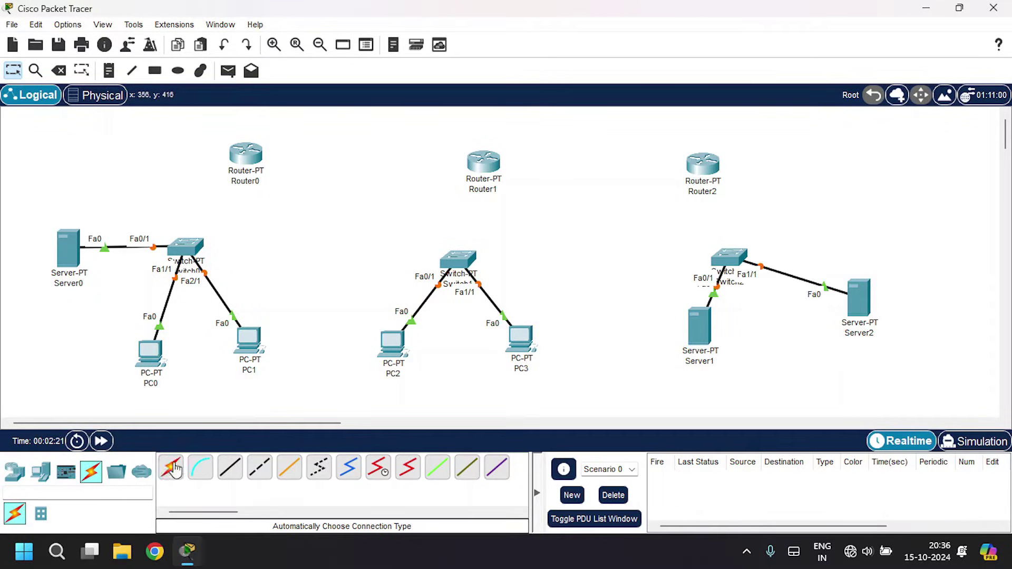
- Link Switch2 to Router2, Switch0 to Router0 and Switch1 to Router1 with automatically chosen cables
{"action": "left_click", "coordinate": [171, 467]}
{"action": "left_click", "coordinate": [729, 258]}
{"action": "left_click", "coordinate": [700, 162]}
{"action": "left_click", "coordinate": [171, 467]}
{"action": "left_click", "coordinate": [186, 246]}
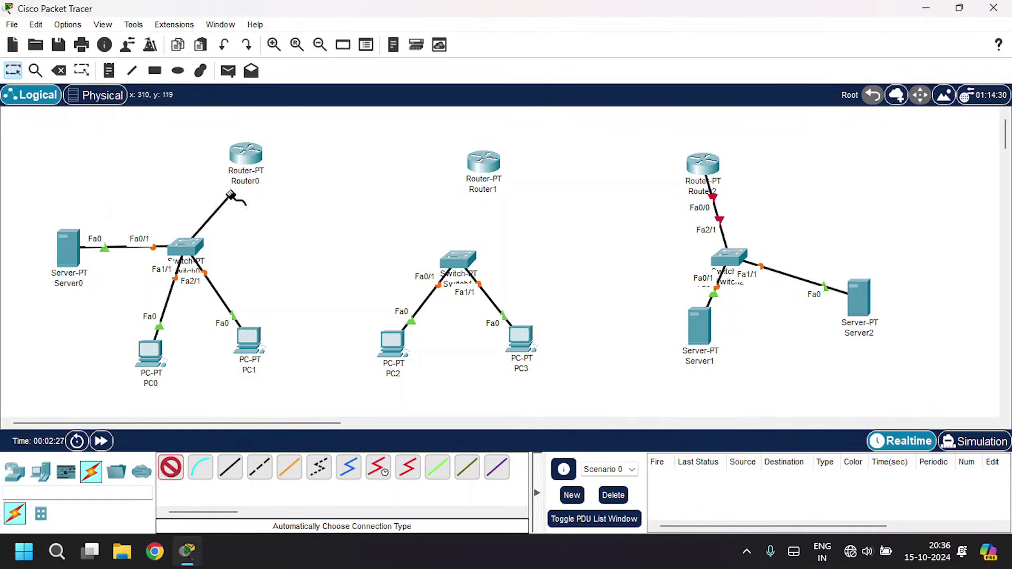
{"action": "left_click", "coordinate": [246, 154]}
{"action": "left_click", "coordinate": [171, 467]}
{"action": "left_click", "coordinate": [458, 262]}
{"action": "left_click", "coordinate": [484, 162]}
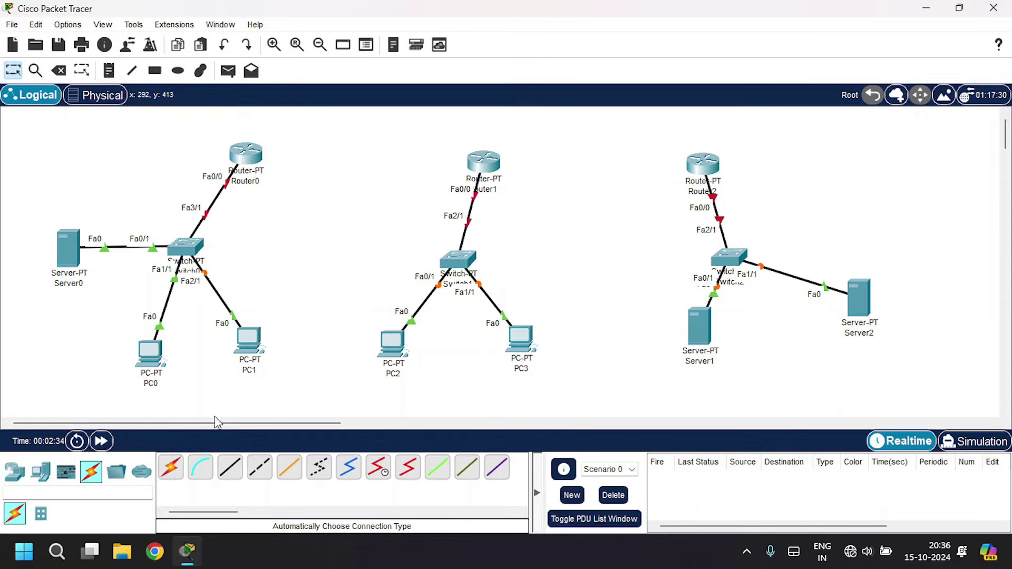
- Link Router0 to Router1 and Router1 to Router2 with automatically chosen cables
{"action": "left_click", "coordinate": [171, 467]}
{"action": "left_click", "coordinate": [245, 154]}
{"action": "left_click", "coordinate": [484, 161]}
{"action": "left_click", "coordinate": [171, 467]}
{"action": "left_click", "coordinate": [483, 160]}
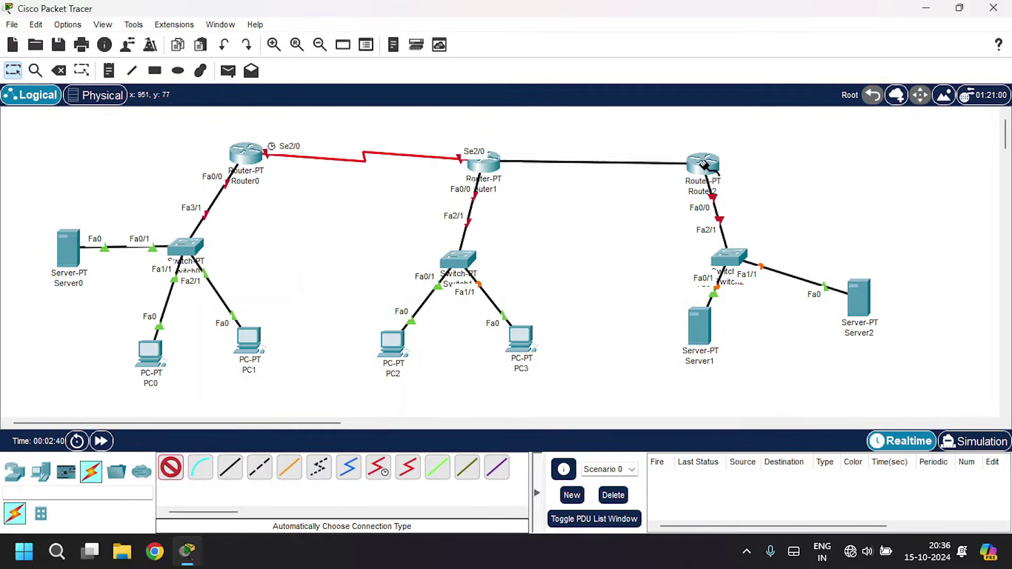
{"action": "left_click", "coordinate": [703, 164]}
- Rename Server0 as DHCP Server, Server1 as DNS Server and Server2 as Web Server
{"action": "left_click", "coordinate": [70, 284]}
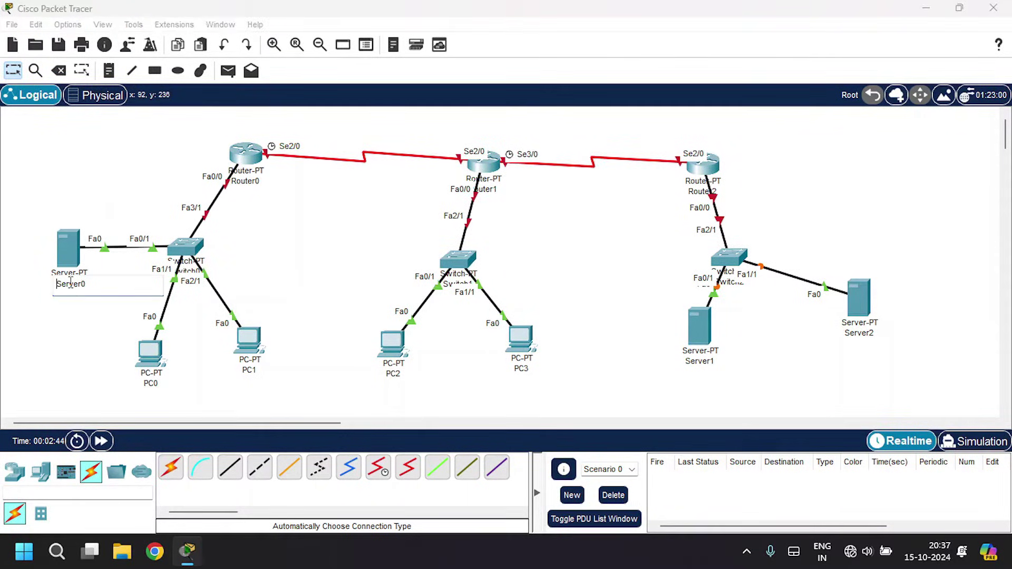
{"action": "type", "text": "DHCP Server"}
{"action": "key", "text": "Return"}
{"action": "left_click", "coordinate": [695, 362]}
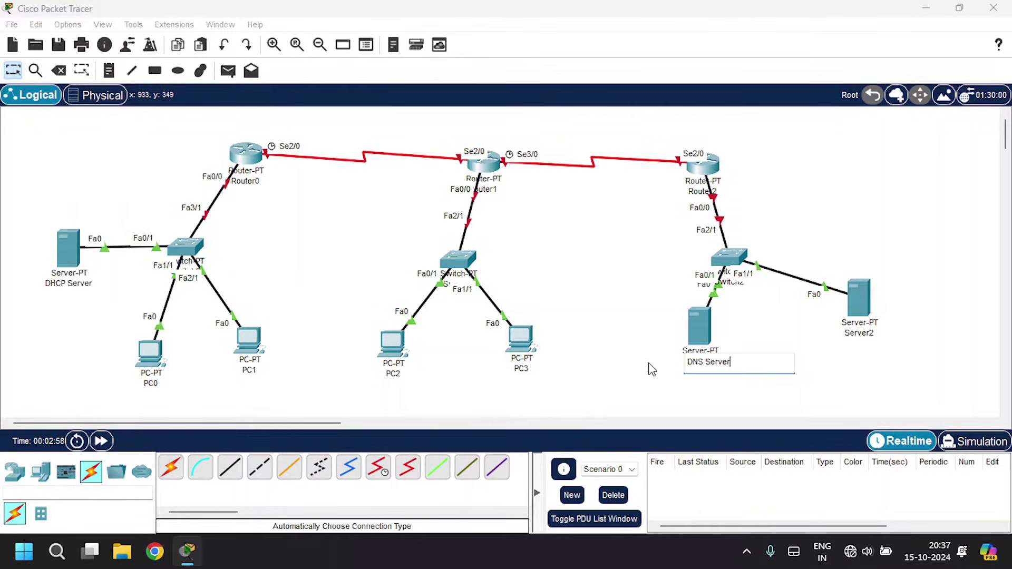
{"action": "type", "text": "DNS Server"}
{"action": "key", "text": "Return"}
{"action": "left_click", "coordinate": [868, 329]}
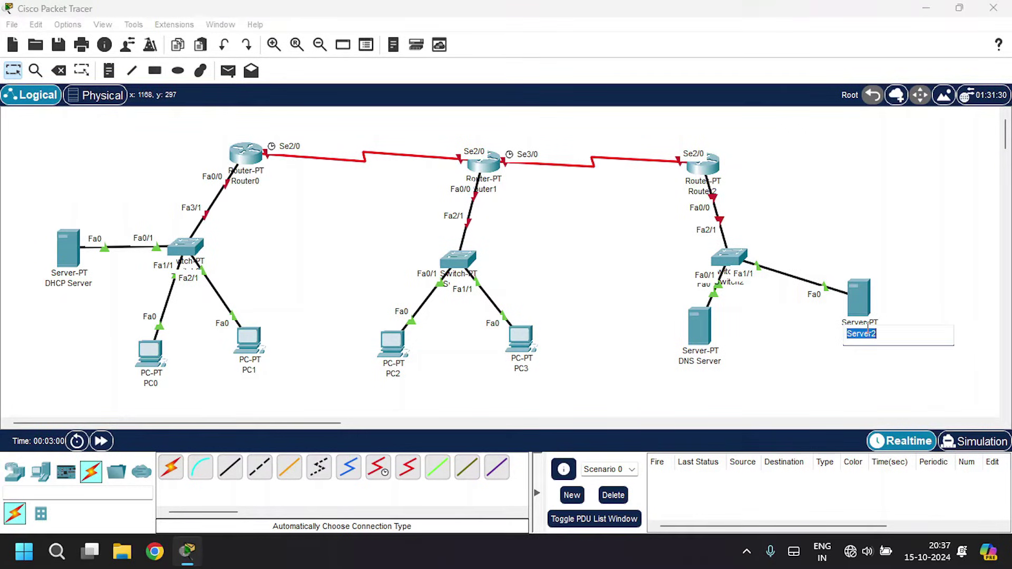
{"action": "type", "text": "Web"}
{"action": "key", "text": "Return"}
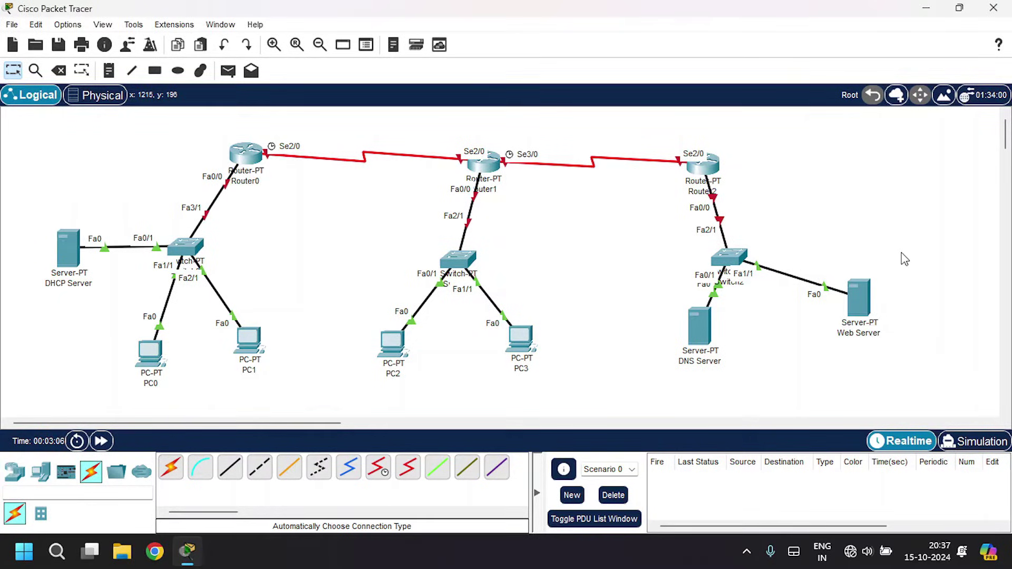
- Give the Web Server the static IPv4 address 30.30.30.1 with subnet mask 255.0.0.0, and fill in its default gateway
{"action": "left_click", "coordinate": [869, 304]}
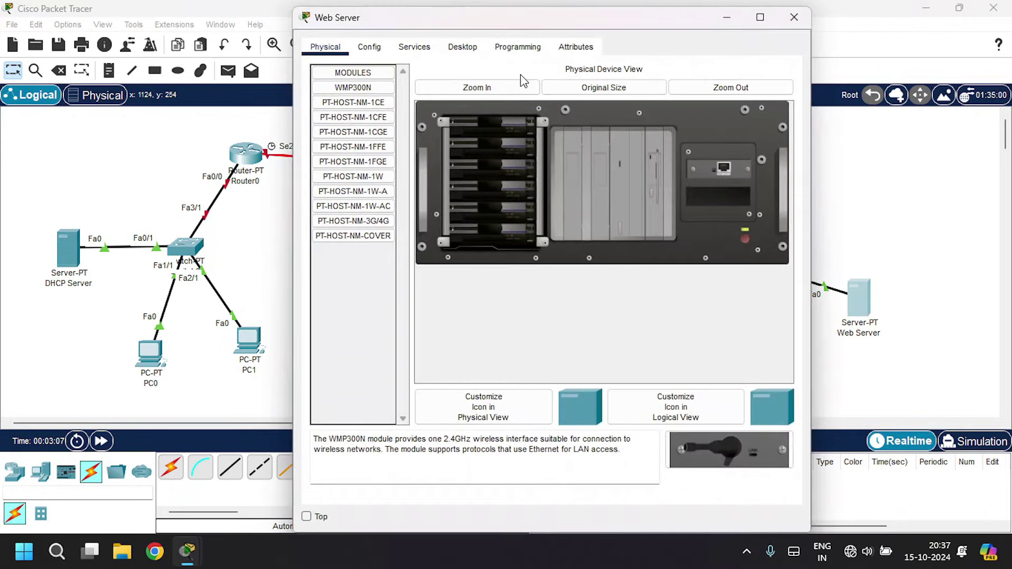
{"action": "left_click", "coordinate": [467, 48]}
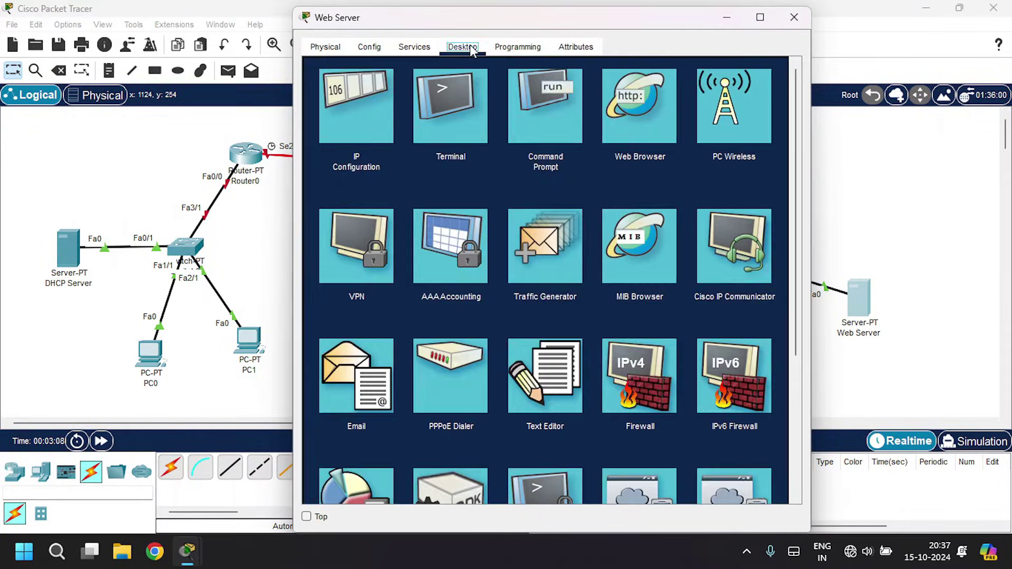
{"action": "left_click", "coordinate": [374, 109]}
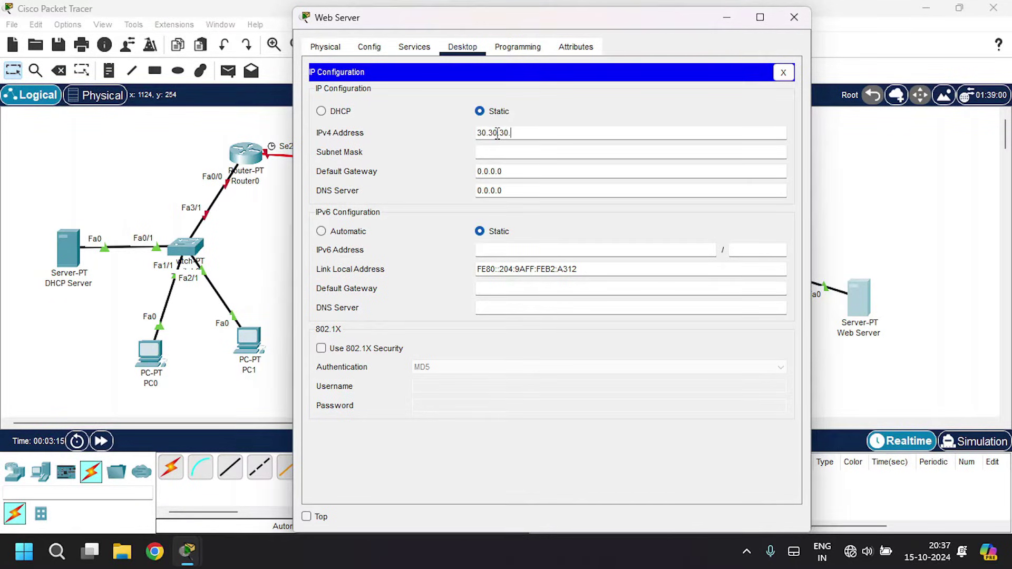
{"action": "key", "text": "Tab"}
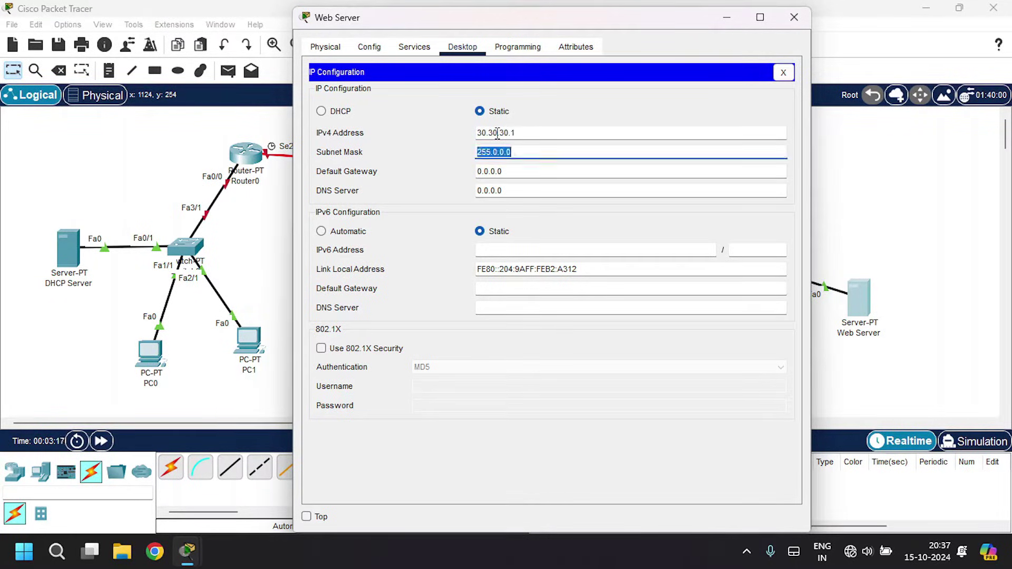
{"action": "key", "text": "Tab"}
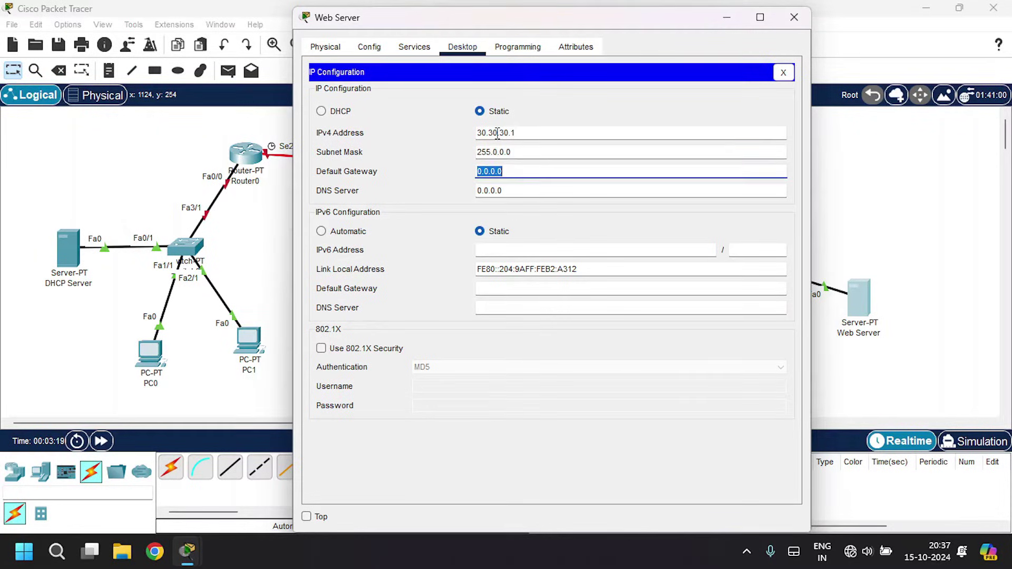
{"action": "type", "text": "30.30.30"}
- Change the heading in the Web Server's index.html to "Youtube", save it over the existing file and close the server window
{"action": "left_click", "coordinate": [415, 50]}
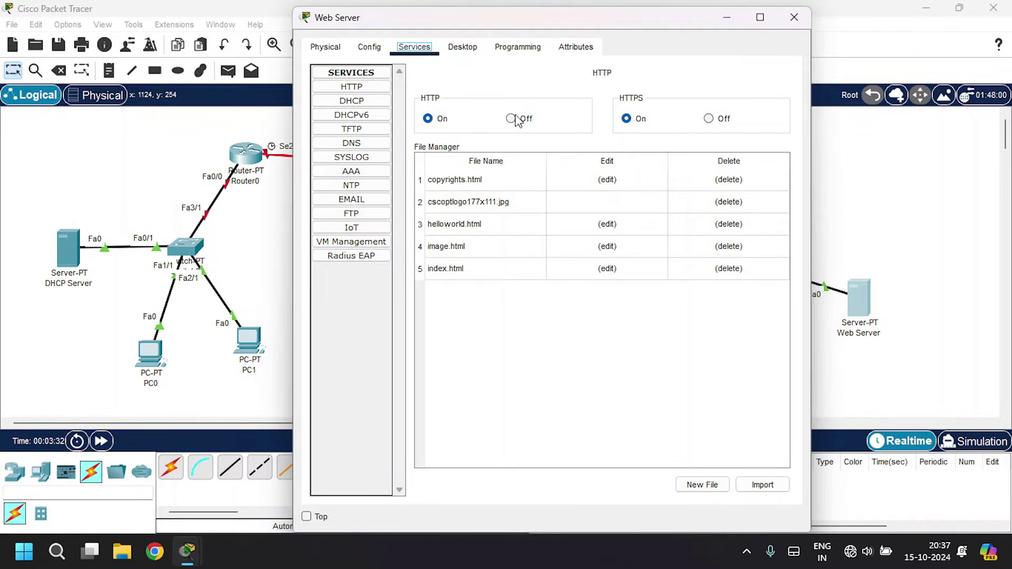
{"action": "left_click", "coordinate": [607, 268]}
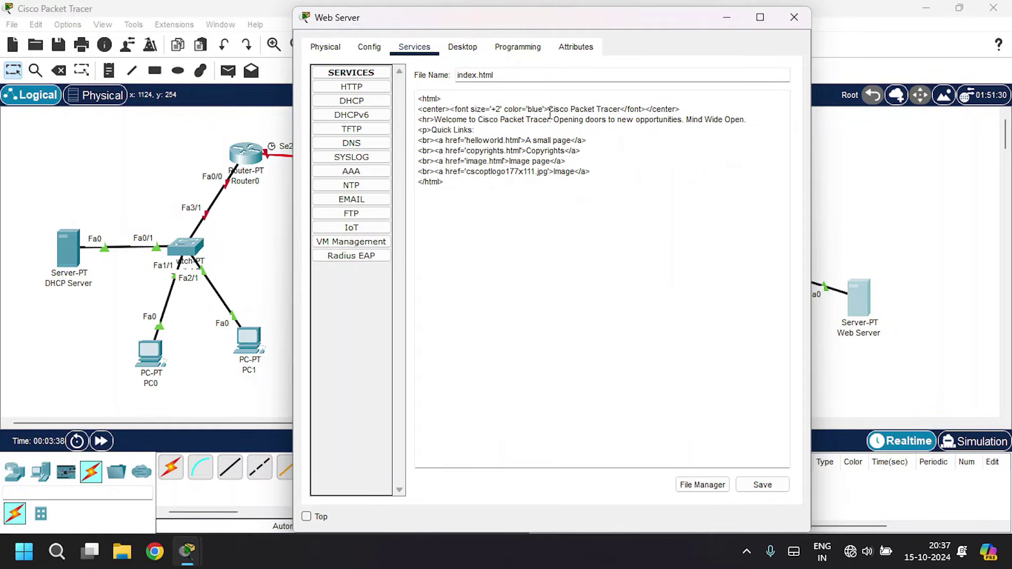
{"action": "left_click_drag", "start_coordinate": [549, 113], "coordinate": [615, 113]}
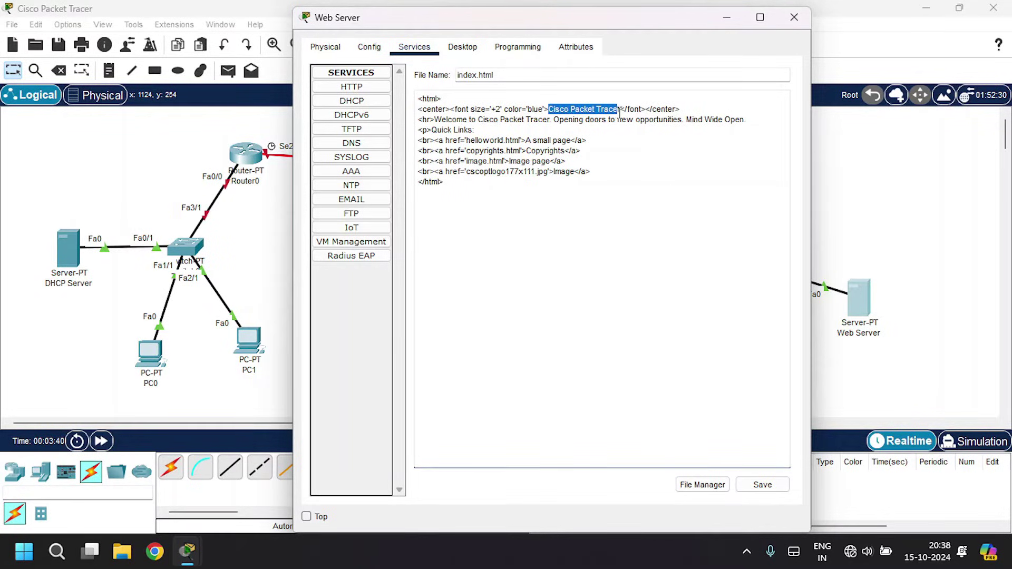
{"action": "type", "text": "Youtube"}
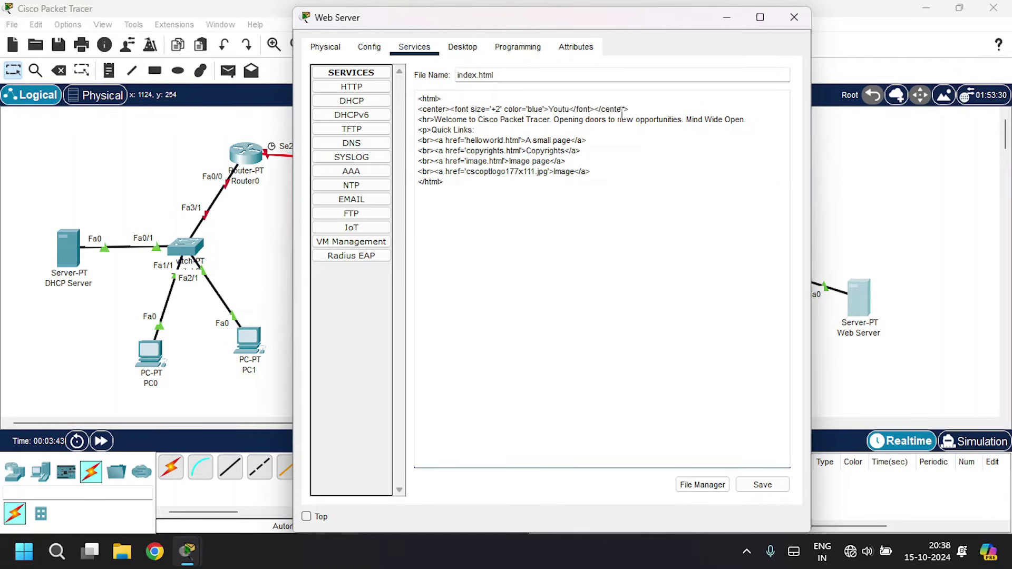
{"action": "left_click", "coordinate": [763, 485]}
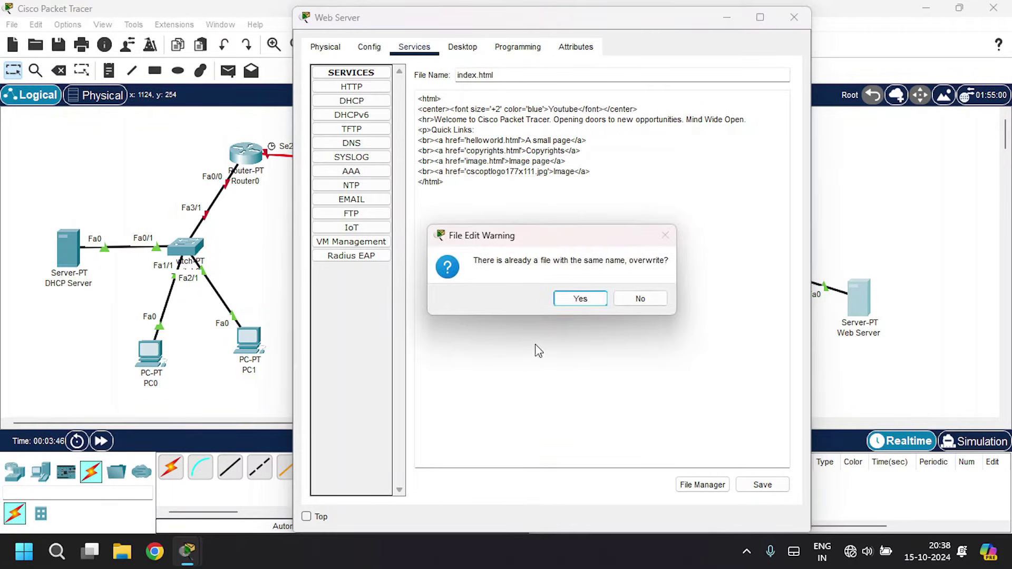
{"action": "left_click", "coordinate": [576, 299]}
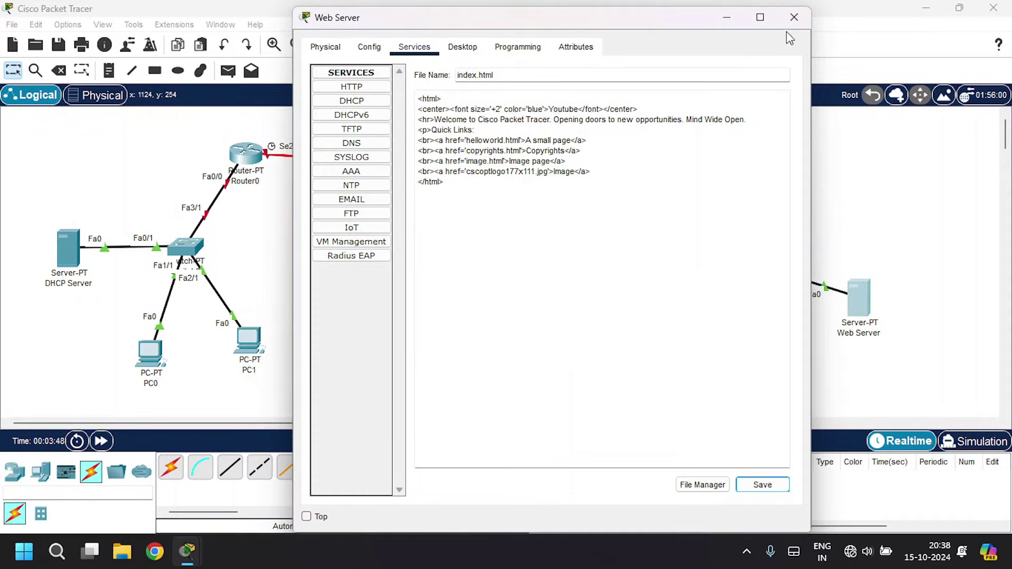
{"action": "left_click", "coordinate": [794, 17]}
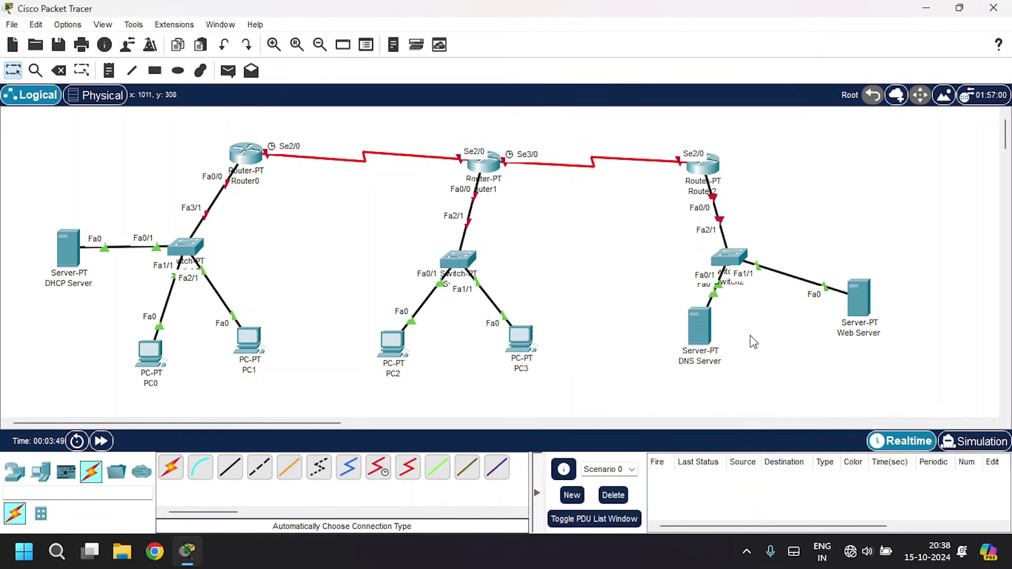
- Give the DNS Server the static IPv4 address 30.30.30.2 with subnet mask 255.0.0.0, and fill in its default gateway
{"action": "left_click", "coordinate": [693, 335]}
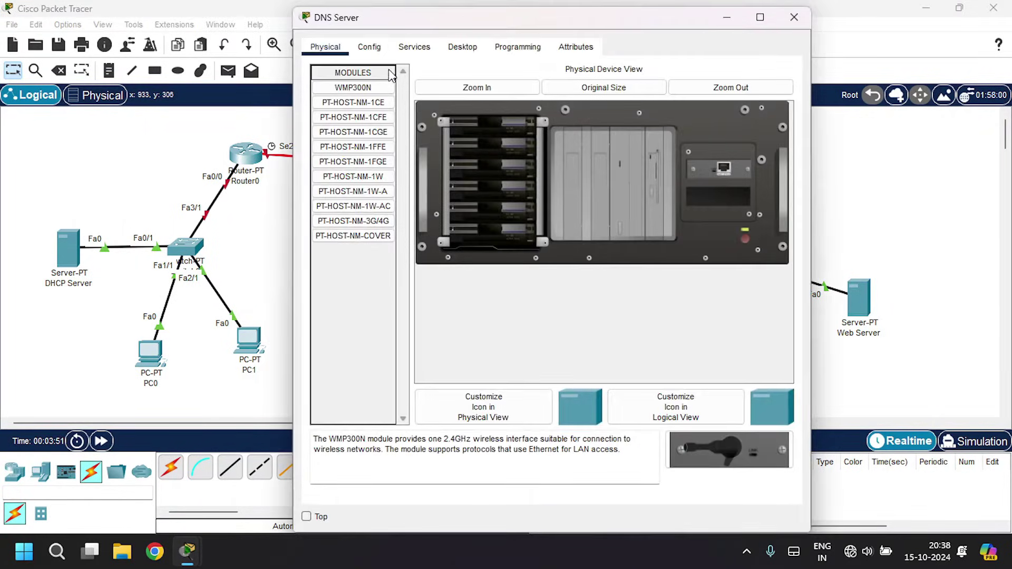
{"action": "left_click", "coordinate": [455, 50]}
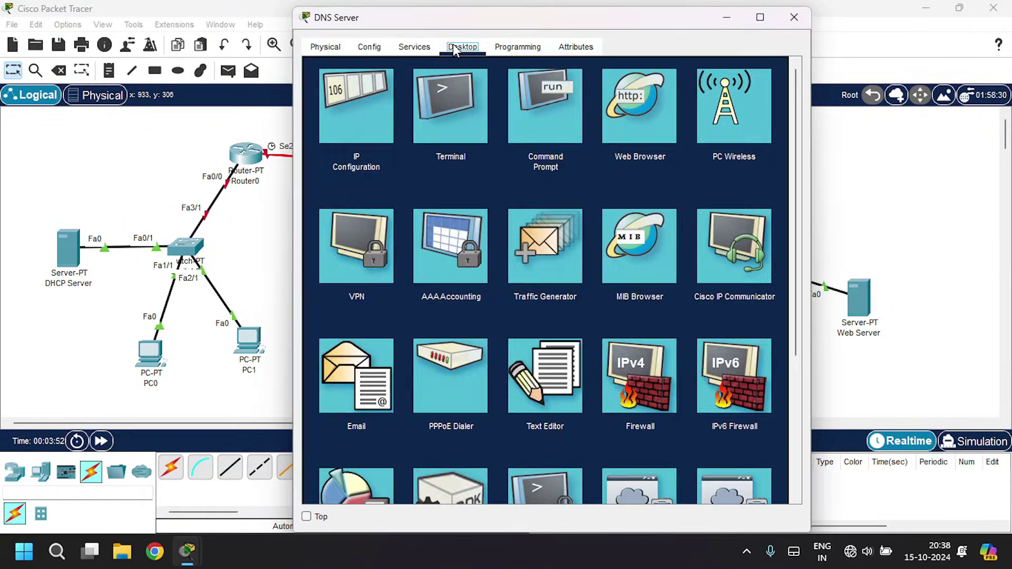
{"action": "left_click", "coordinate": [365, 105]}
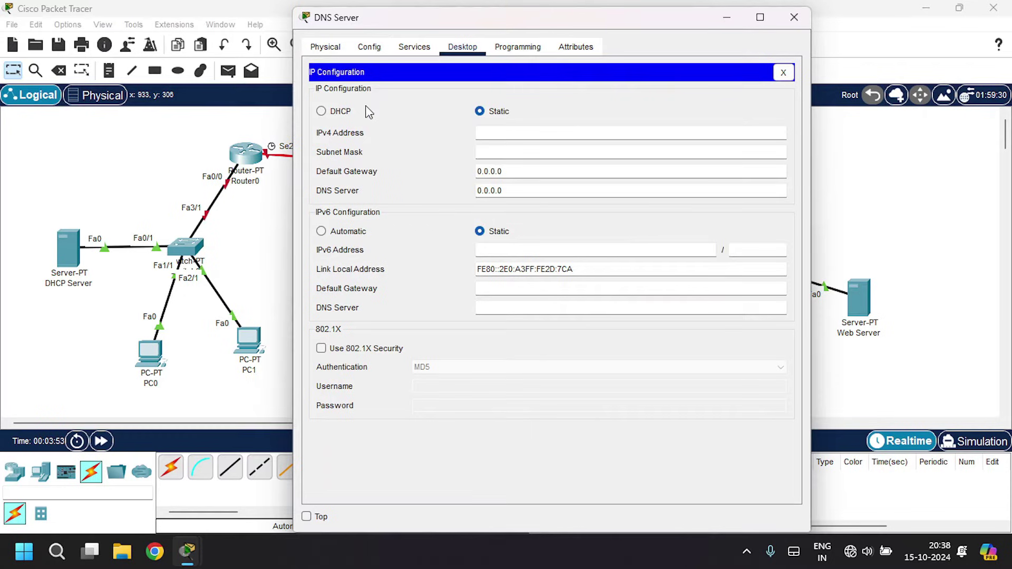
{"action": "left_click", "coordinate": [521, 141]}
{"action": "type", "text": "30.30.30.2"}
{"action": "key", "text": "Tab"}
{"action": "key", "text": "Tab"}
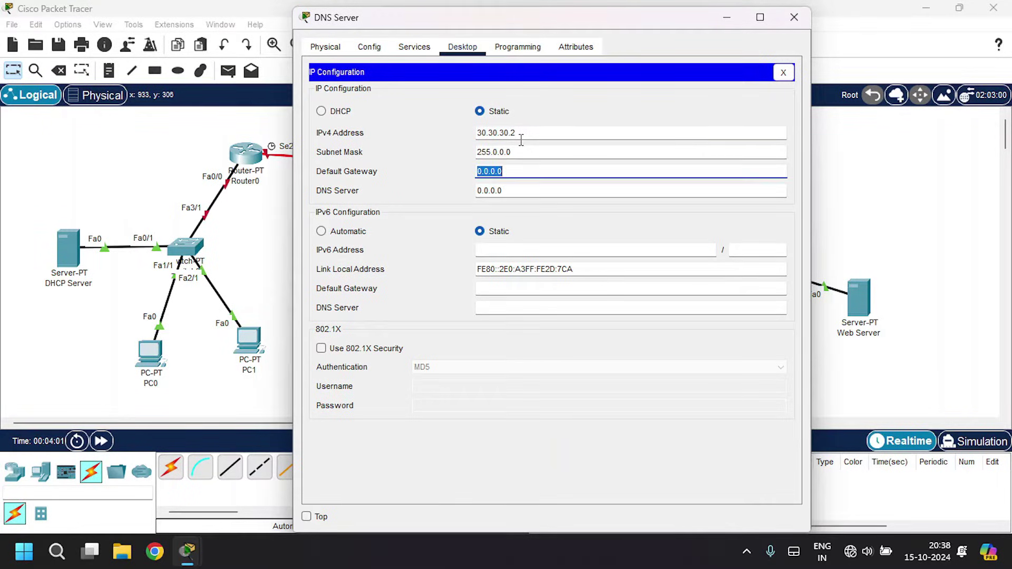
{"action": "type", "text": "30.30.30"}
{"action": "left_click", "coordinate": [415, 47]}
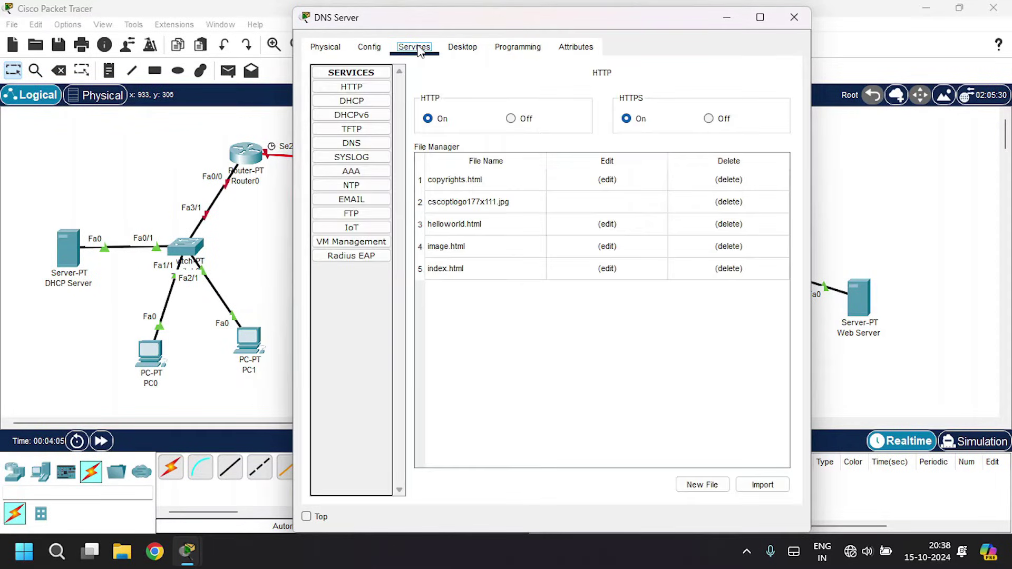
{"action": "left_click", "coordinate": [365, 147]}
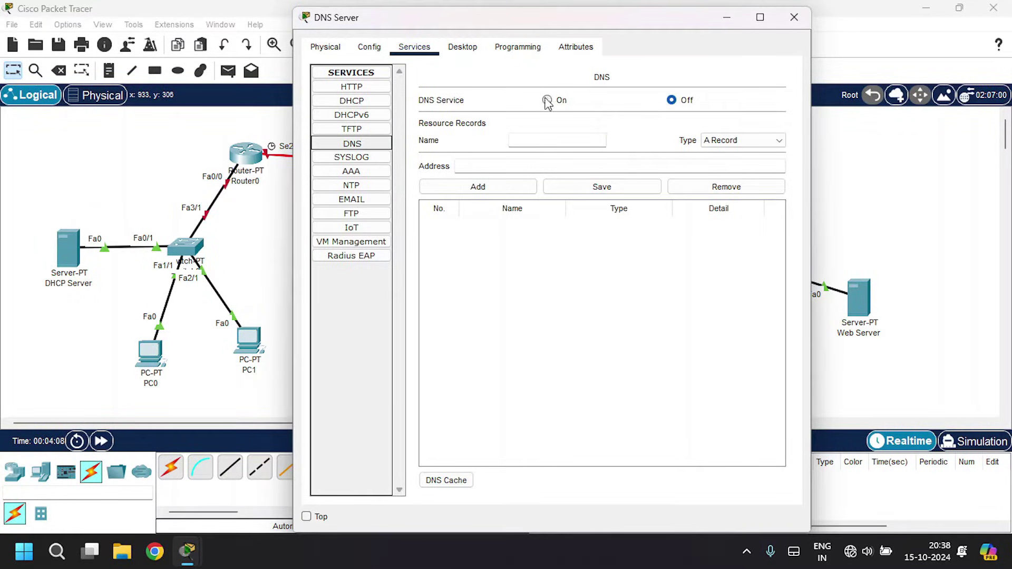
{"action": "left_click", "coordinate": [548, 100]}
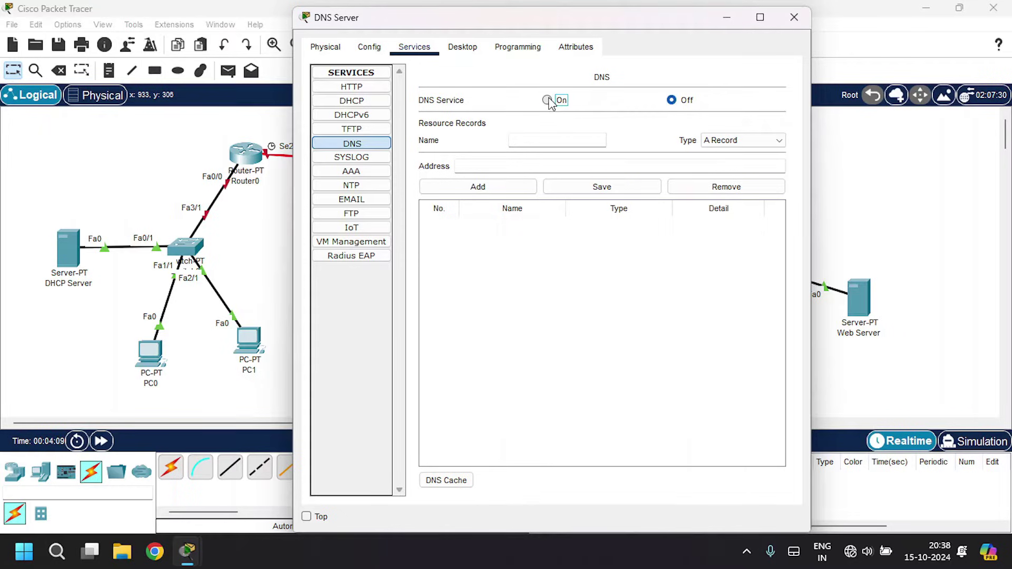
{"action": "left_click", "coordinate": [539, 142]}
{"action": "type", "text": "www.youtube.com"}
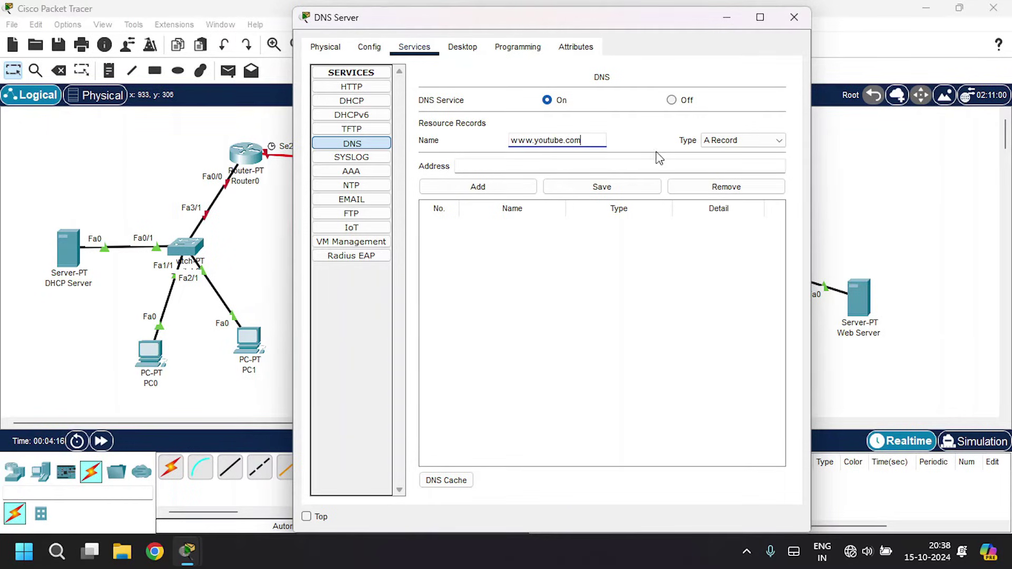
{"action": "left_click", "coordinate": [605, 162]}
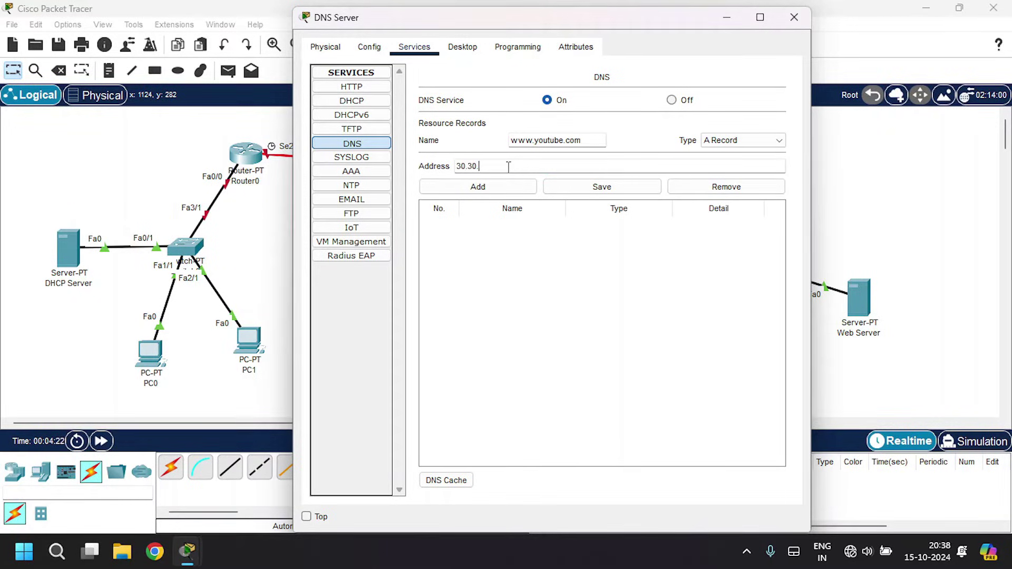
{"action": "left_click", "coordinate": [491, 187]}
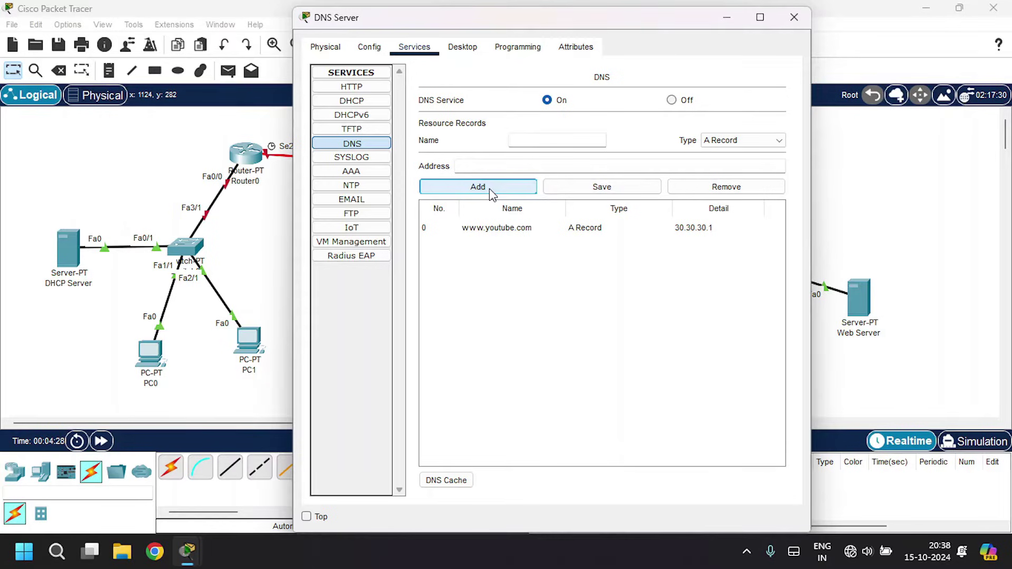
{"action": "left_click", "coordinate": [794, 19]}
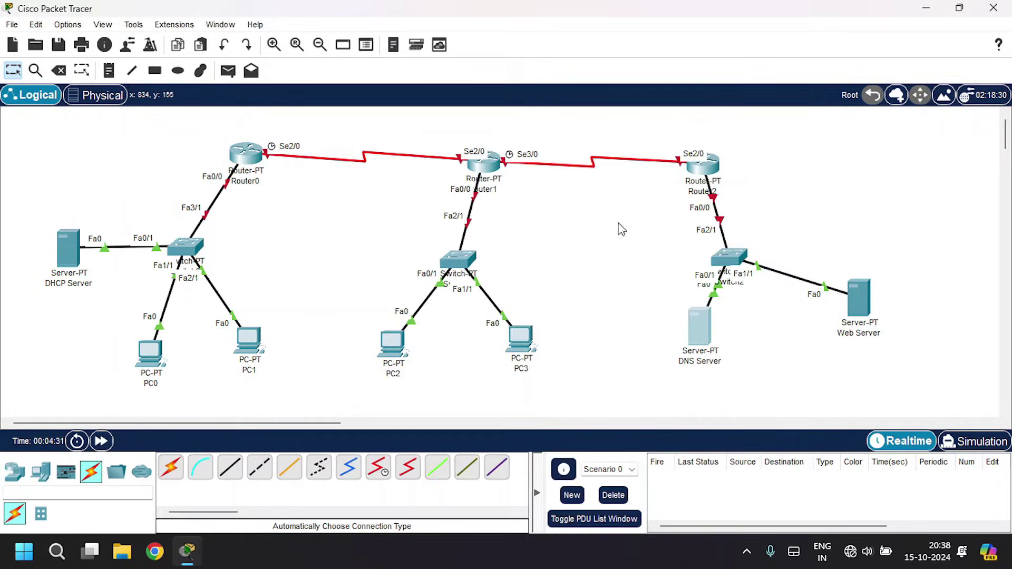
- Give the DHCP Server the static IPv4 address 10.10.10.1 with subnet mask 255.0.0.0 and default gateway 10.10.10.0
{"action": "left_click", "coordinate": [64, 261]}
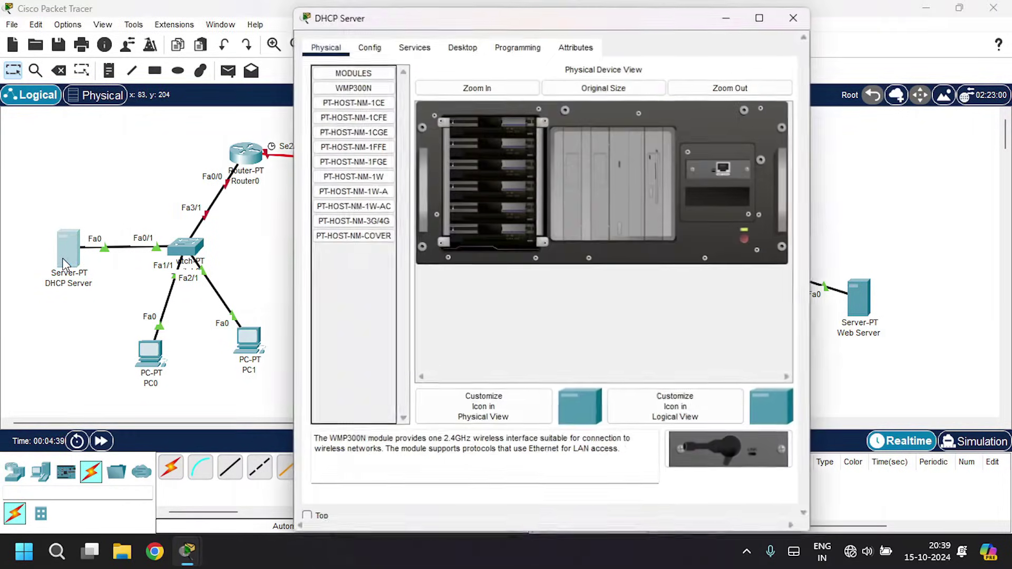
{"action": "left_click", "coordinate": [465, 48]}
{"action": "left_click", "coordinate": [375, 130]}
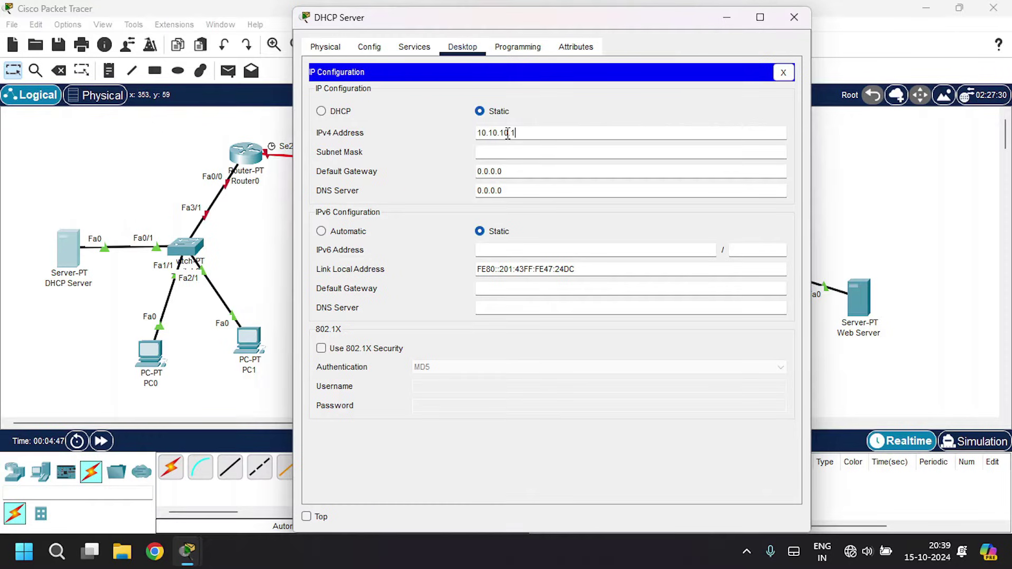
{"action": "left_click", "coordinate": [507, 133]}
{"action": "type", "text": "10.10.10.1"}
{"action": "key", "text": "Tab"}
{"action": "key", "text": "Tab"}
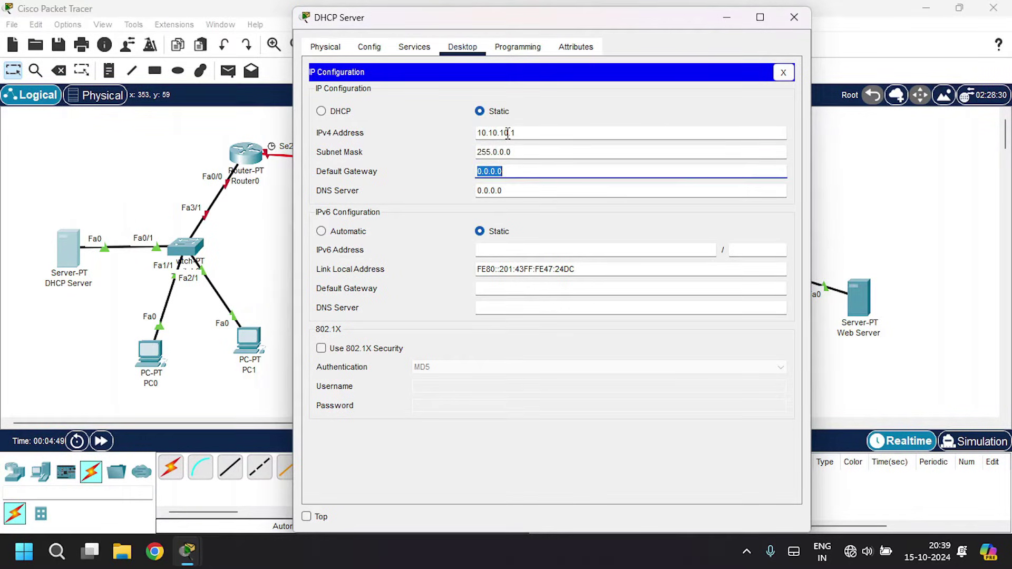
{"action": "type", "text": "10.10.10.0"}
- Turn on the DHCP service on the DHCP Server and set serverPool's default gateway to 10.10.10.0
{"action": "left_click", "coordinate": [414, 50]}
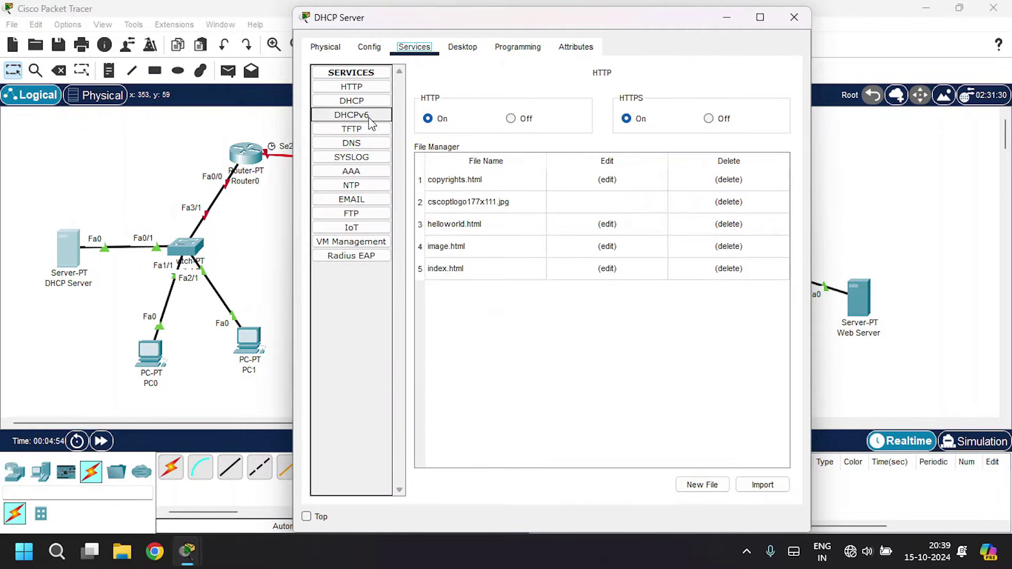
{"action": "left_click", "coordinate": [352, 105]}
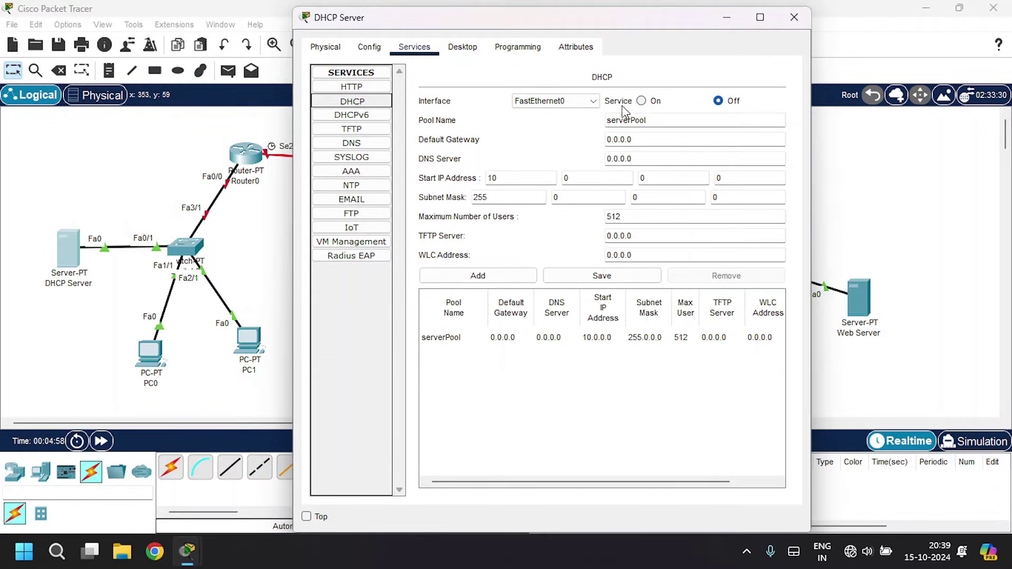
{"action": "left_click", "coordinate": [653, 101]}
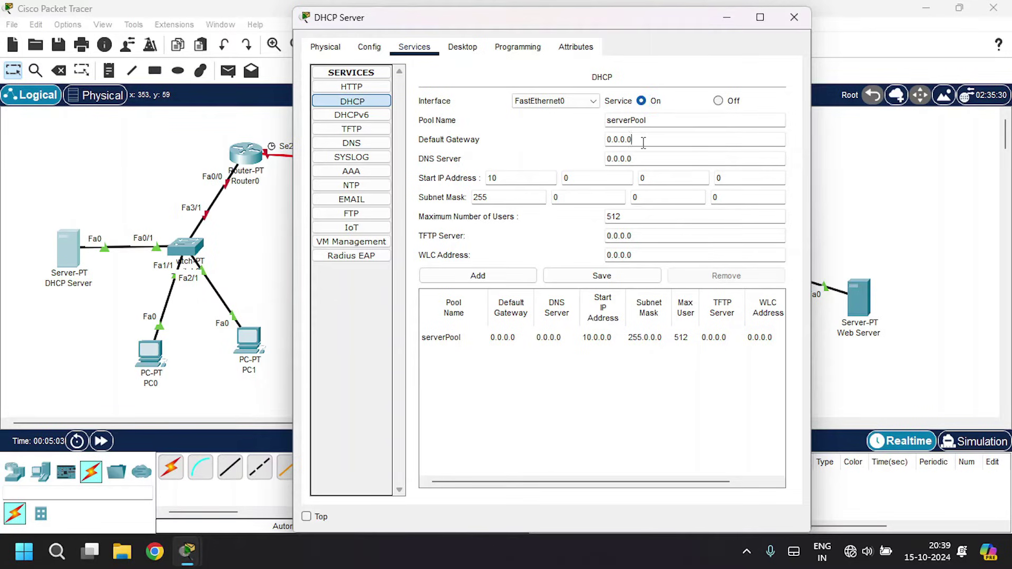
{"action": "left_click_drag", "start_coordinate": [644, 142], "coordinate": [543, 140]}
{"action": "type", "text": "1"}
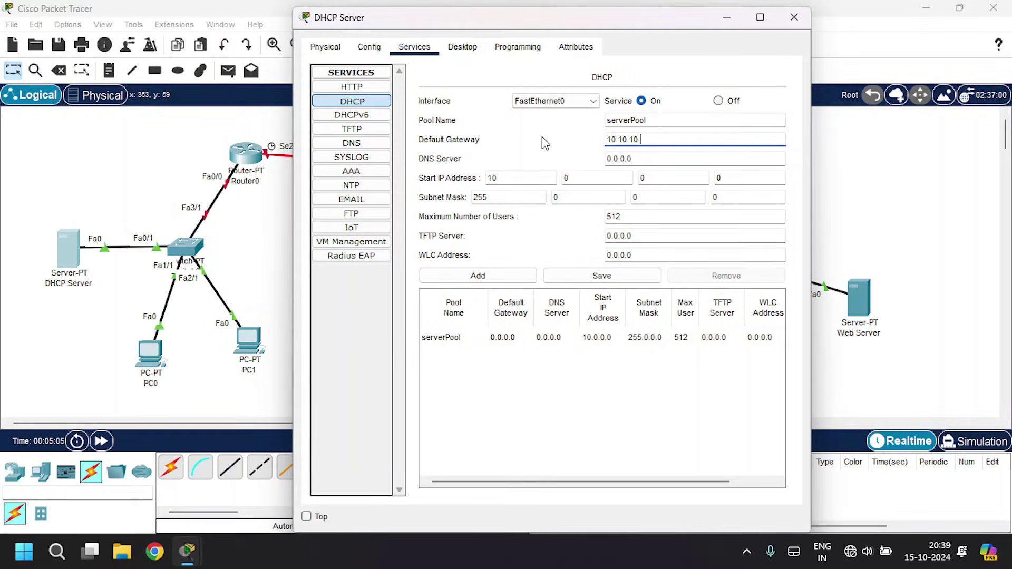
{"action": "type", "text": "0.10.10.0"}
{"action": "key", "text": "Tab"}
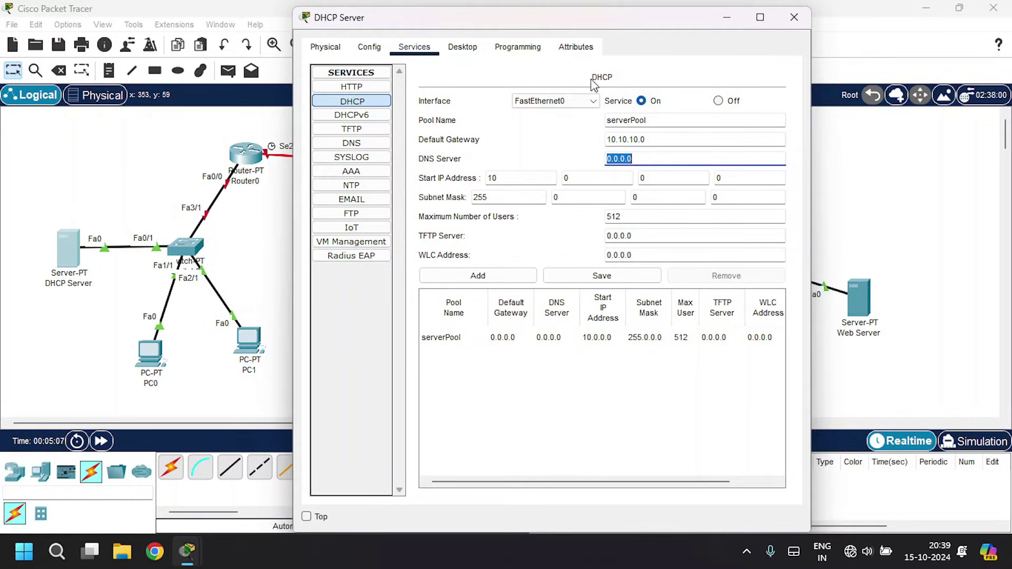
- Set serverPool's DNS server to 30.30.30.2, save the pool and close the DHCP Server window
{"action": "left_click_drag", "start_coordinate": [644, 29], "coordinate": [513, 34]}
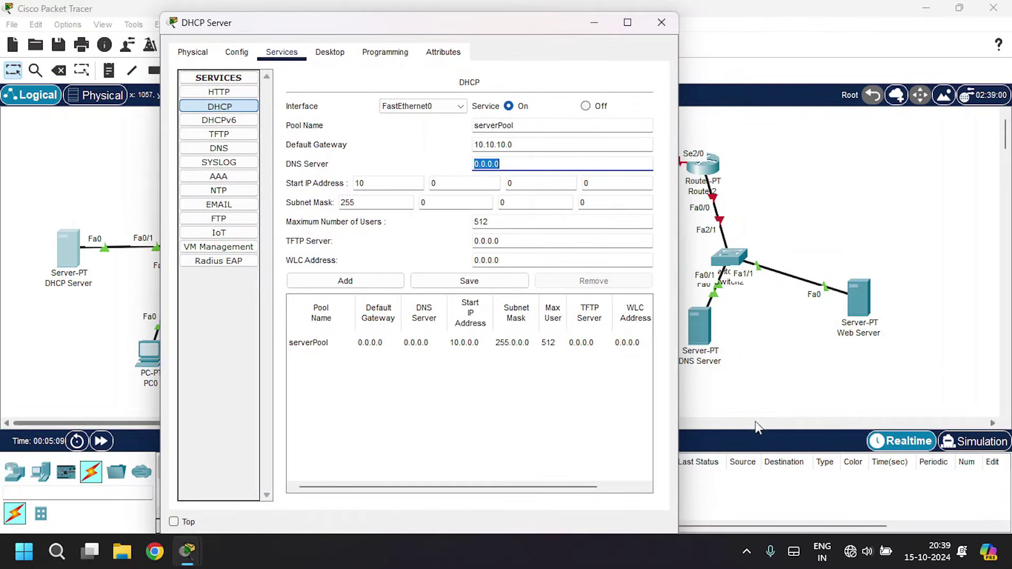
{"action": "type", "text": "30"}
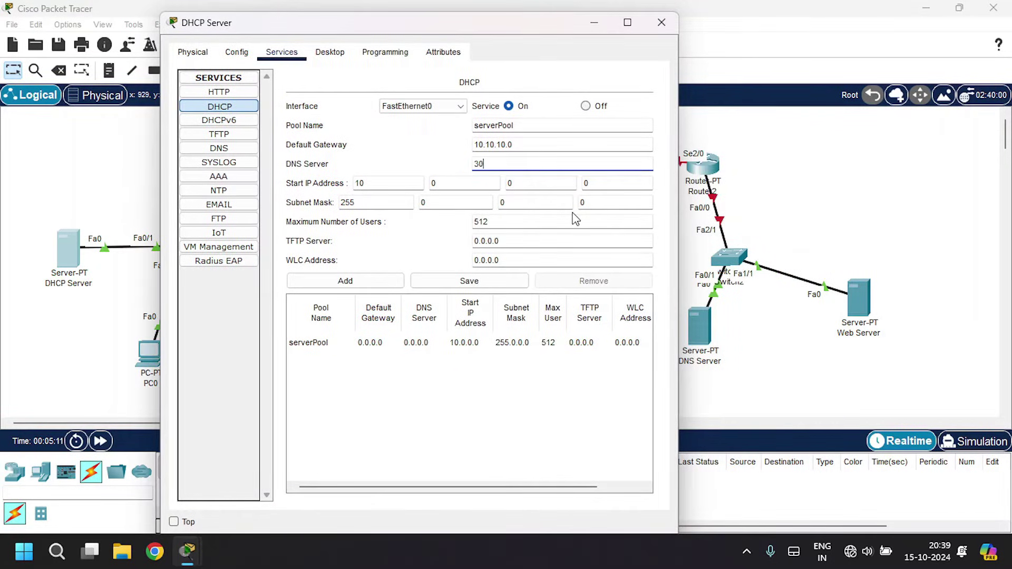
{"action": "type", "text": ".30.30.2"}
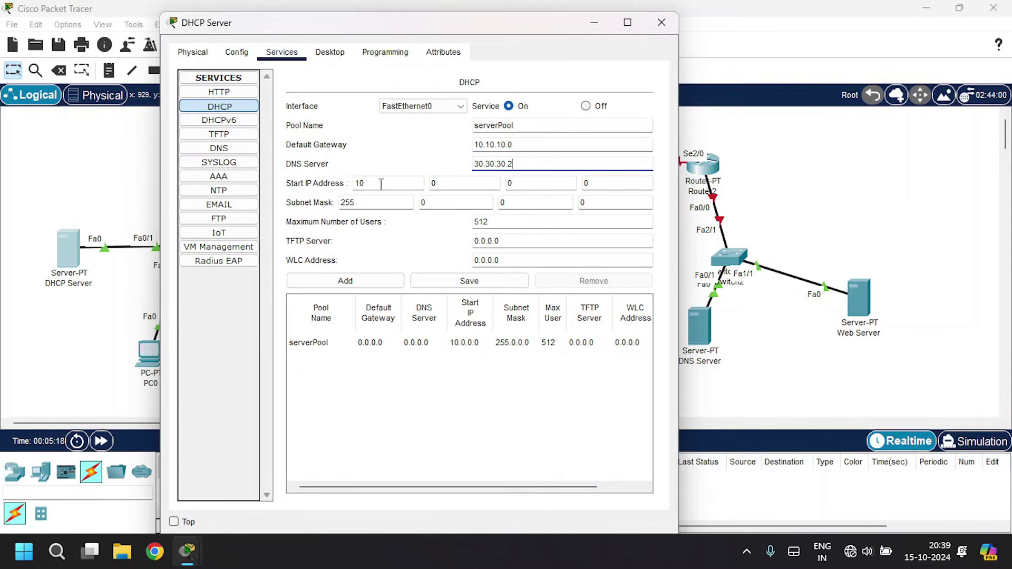
{"action": "key", "text": "Tab"}
{"action": "key", "text": "Tab"}
{"action": "key", "text": "Tab"}
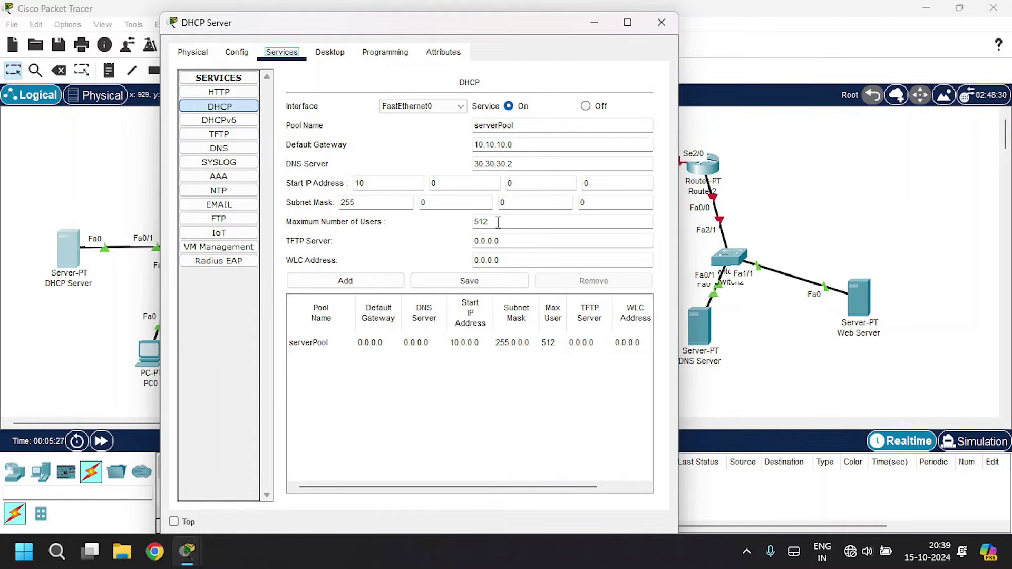
{"action": "left_click", "coordinate": [438, 279]}
{"action": "left_click", "coordinate": [661, 23]}
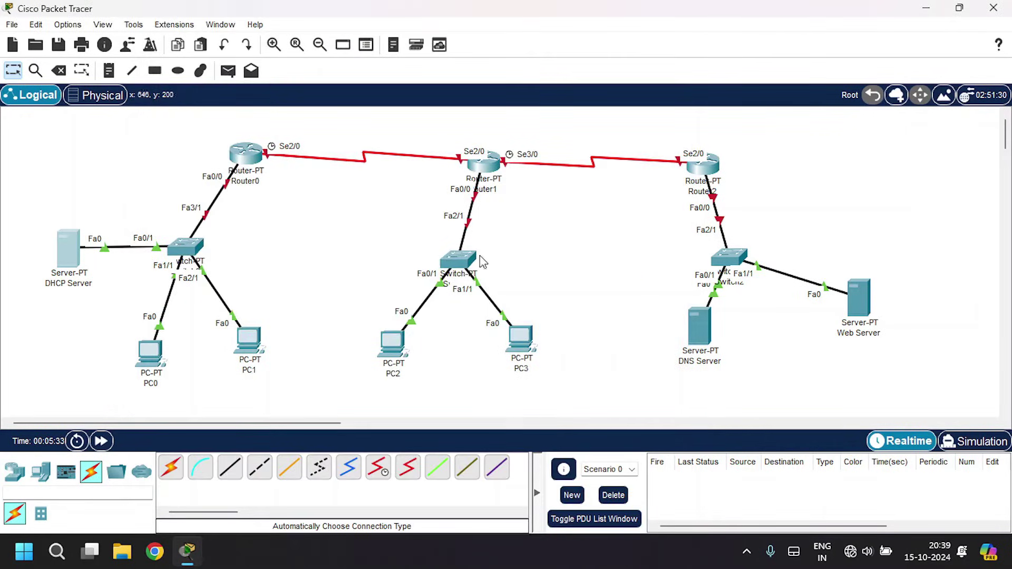
- Switch PC0's IP configuration to DHCP and close its window
{"action": "left_click", "coordinate": [152, 359]}
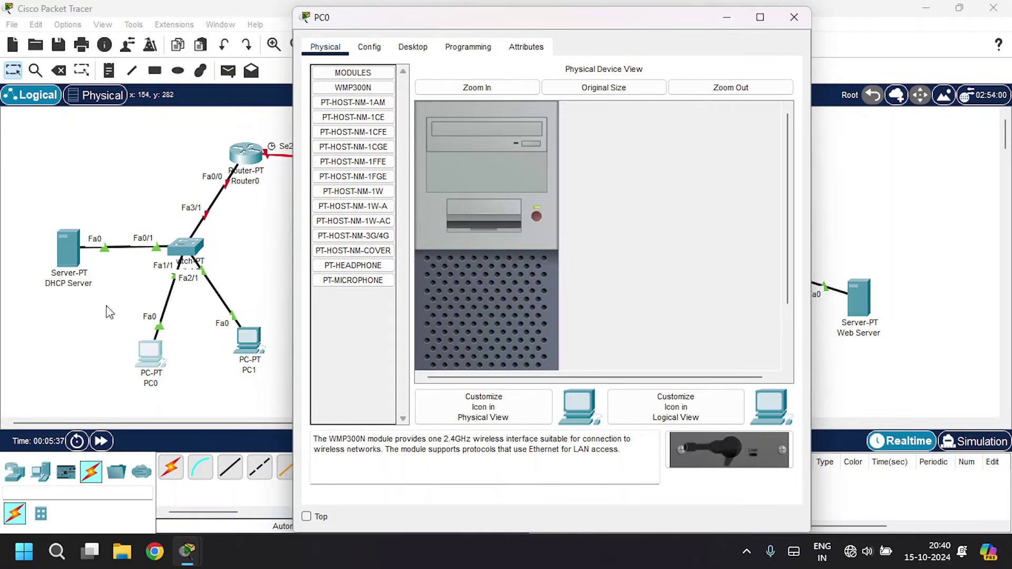
{"action": "left_click", "coordinate": [424, 48]}
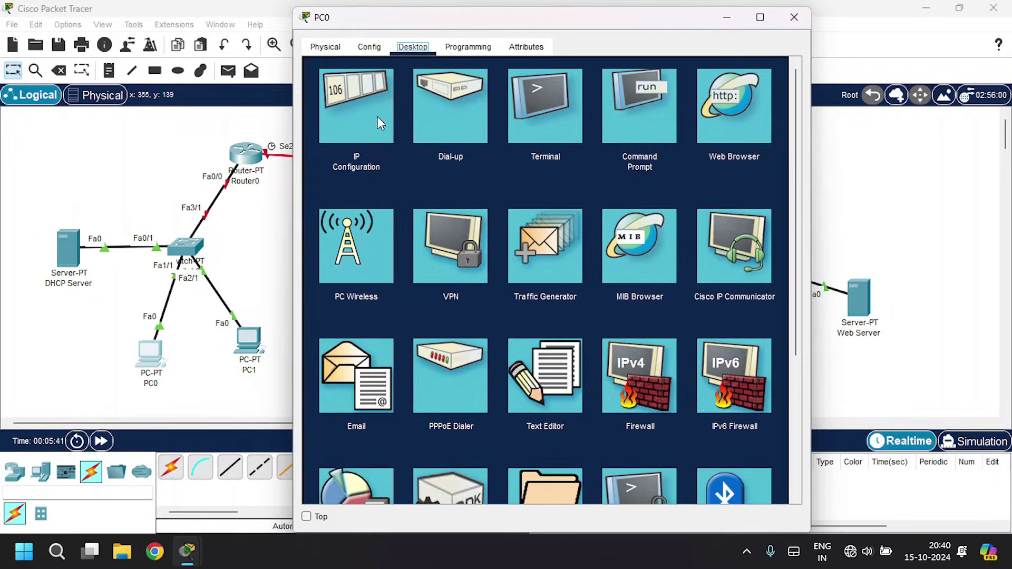
{"action": "left_click", "coordinate": [378, 122]}
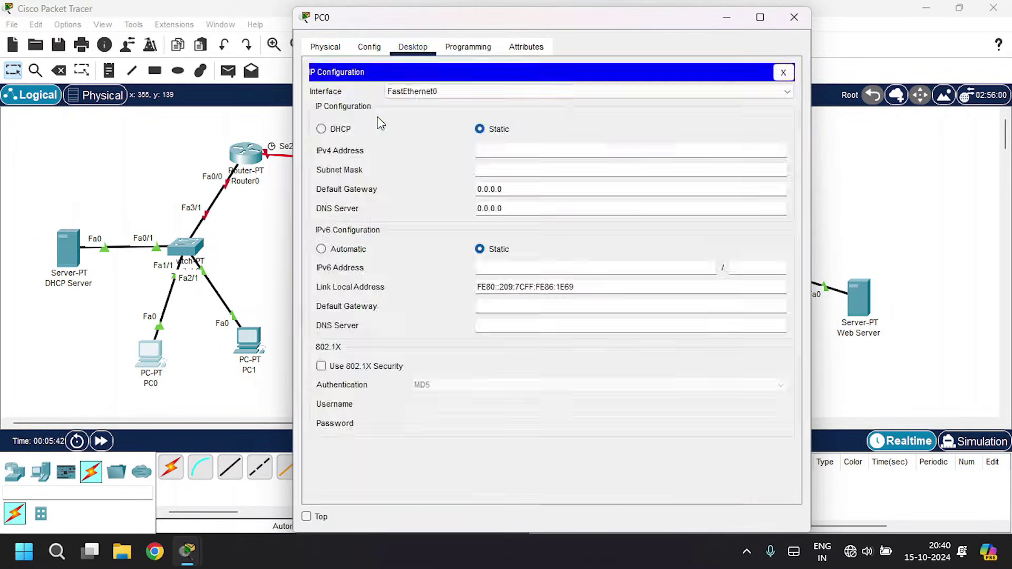
{"action": "left_click", "coordinate": [333, 132]}
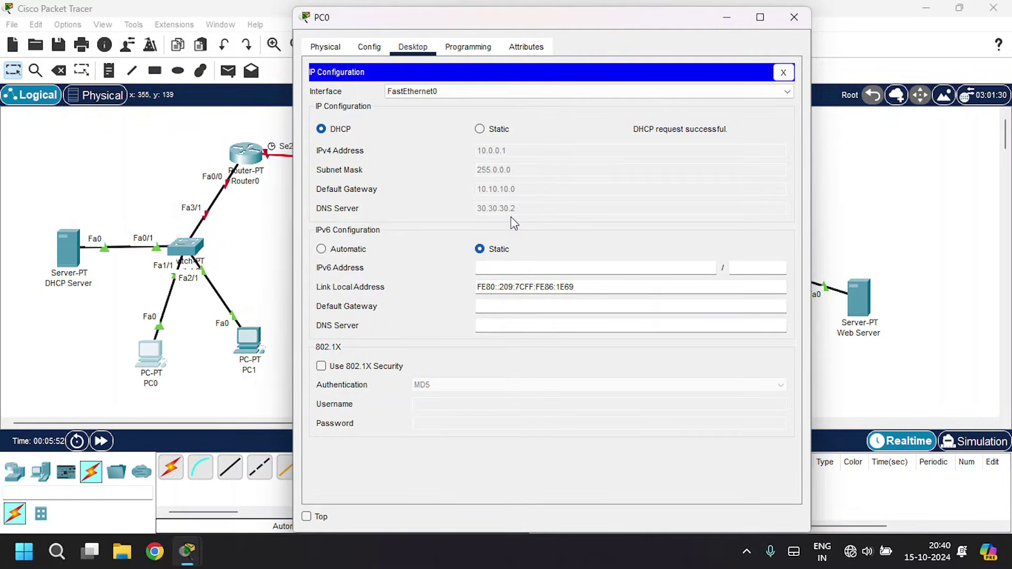
{"action": "left_click", "coordinate": [794, 17]}
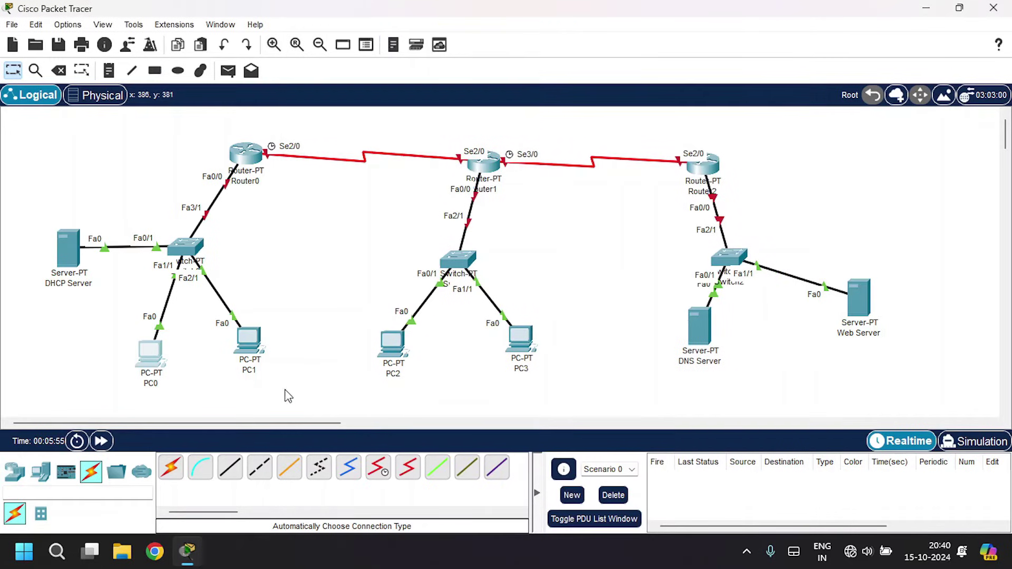
- Set PC1 to obtain its IP configuration through DHCP and close its window
{"action": "left_click", "coordinate": [259, 355]}
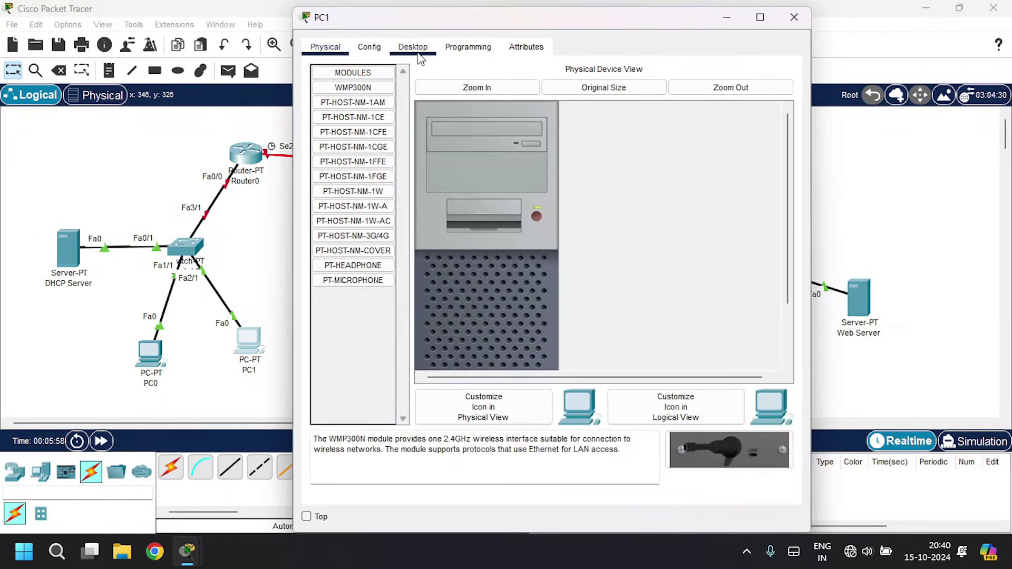
{"action": "left_click", "coordinate": [414, 47]}
{"action": "left_click", "coordinate": [384, 105]}
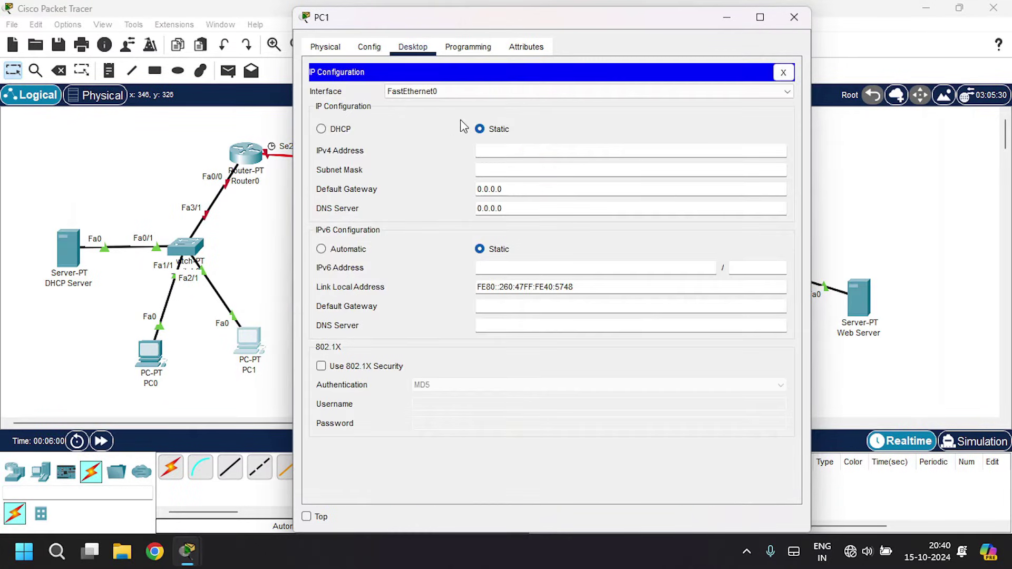
{"action": "left_click", "coordinate": [332, 133]}
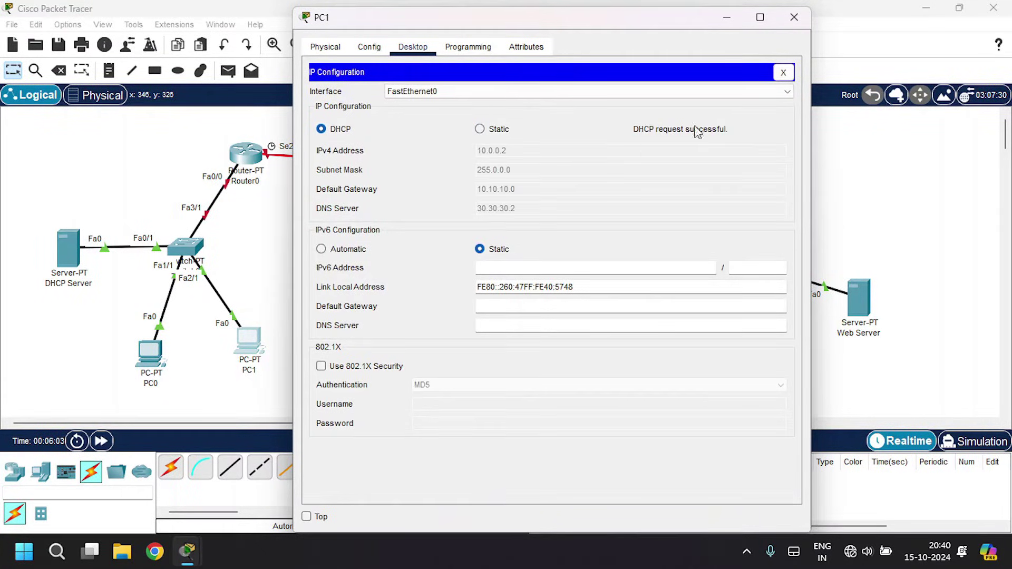
{"action": "left_click", "coordinate": [794, 18]}
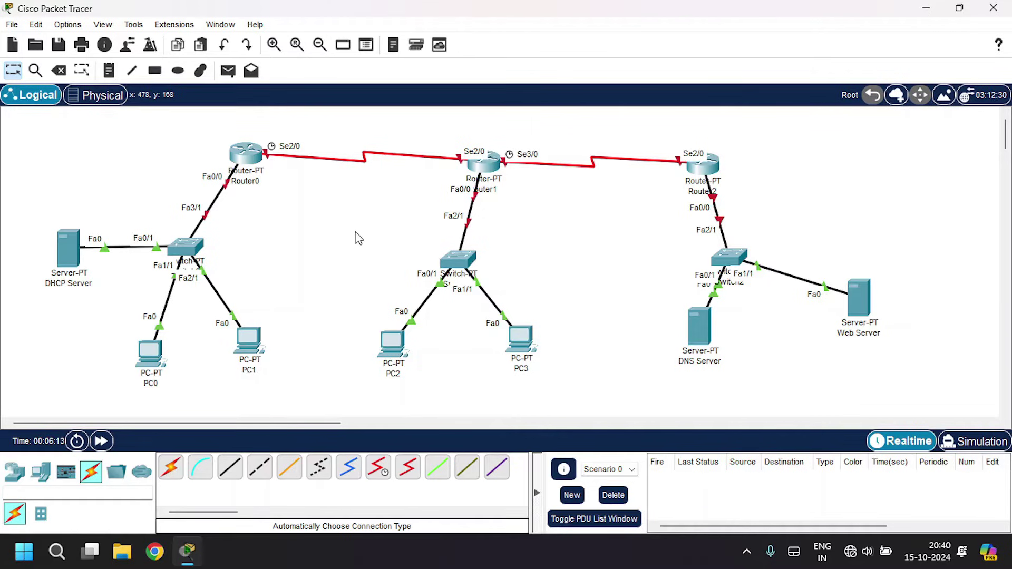
- Turn on Router1's FastEthernet0/0 port and assign it IPv4 address 20.20.20.0 with subnet mask 255.0.0.0
{"action": "left_click", "coordinate": [480, 166]}
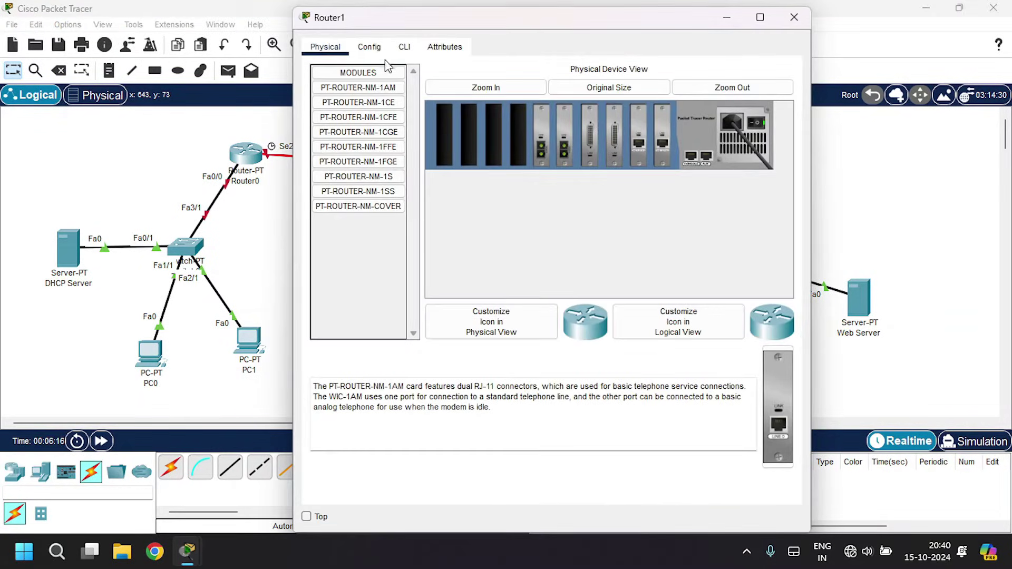
{"action": "left_click", "coordinate": [371, 48]}
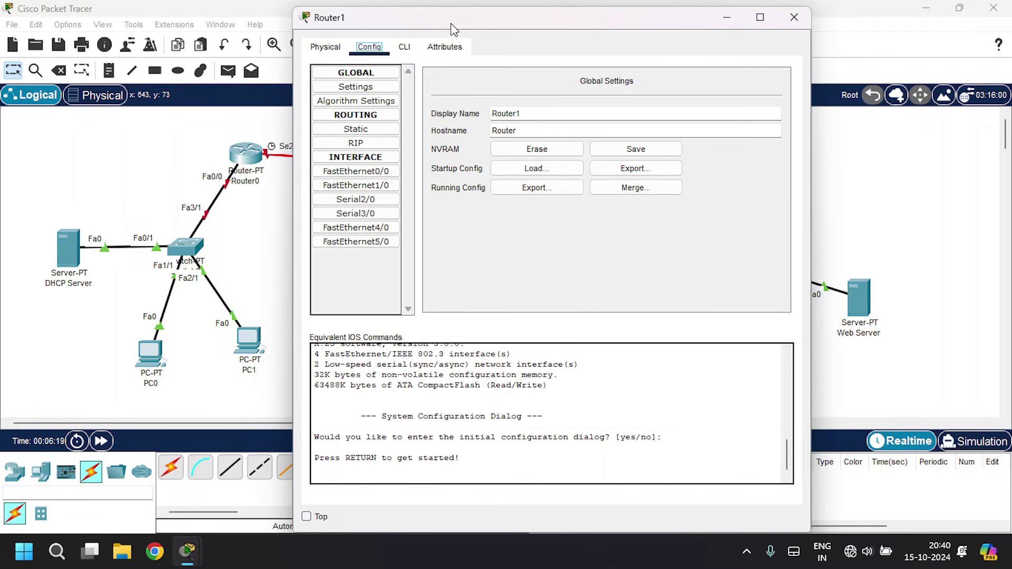
{"action": "left_click_drag", "start_coordinate": [450, 23], "coordinate": [426, 42]}
{"action": "left_click", "coordinate": [331, 190]}
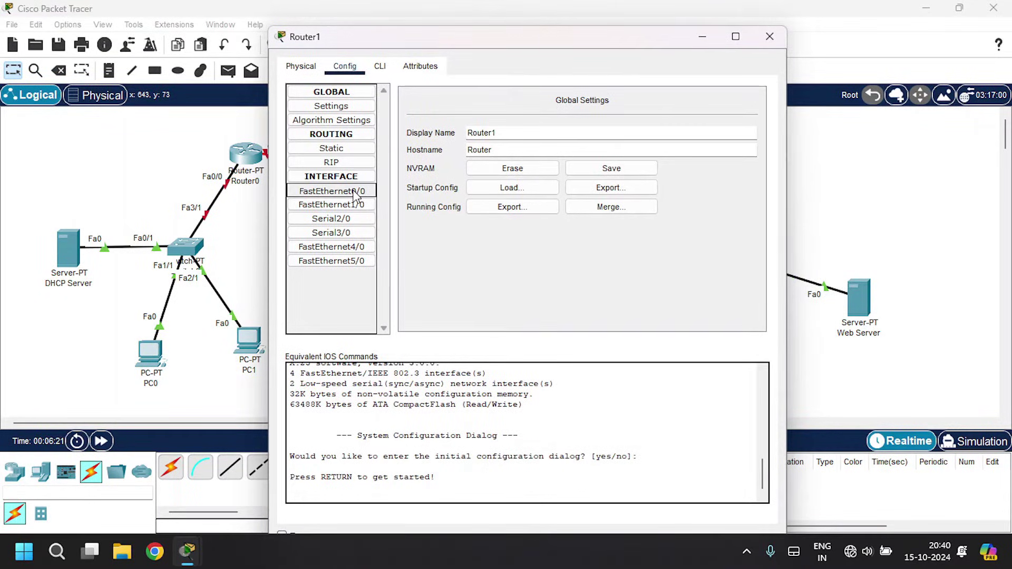
{"action": "left_click_drag", "start_coordinate": [431, 42], "coordinate": [713, 88]}
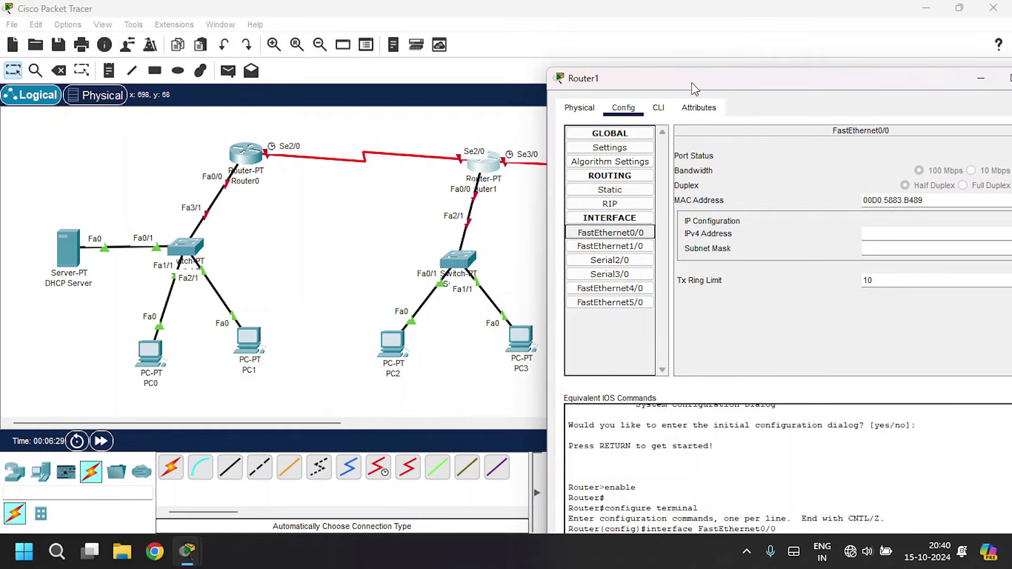
{"action": "left_click_drag", "start_coordinate": [695, 88], "coordinate": [480, 85]}
{"action": "left_click", "coordinate": [811, 153]}
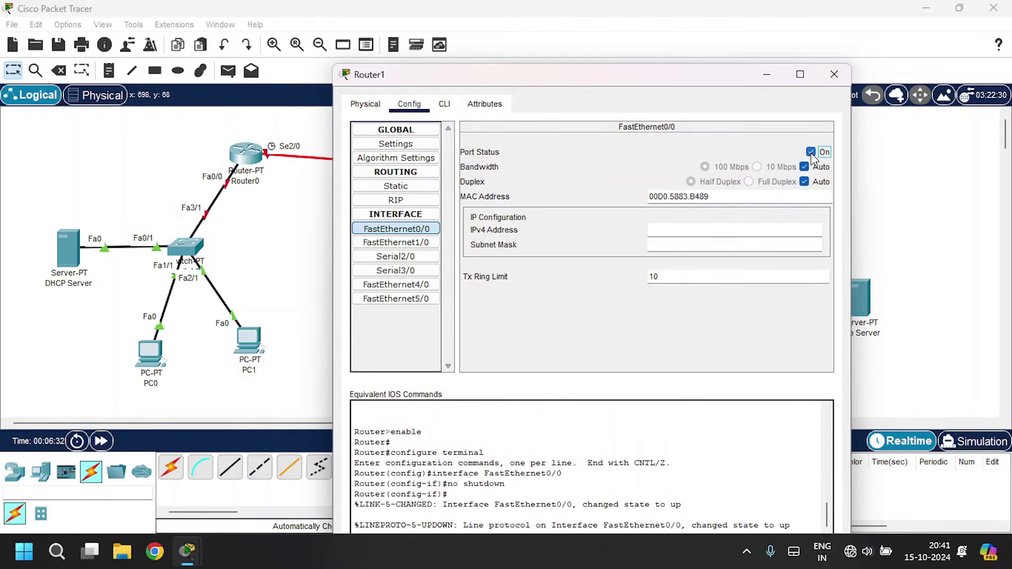
{"action": "left_click", "coordinate": [688, 228]}
{"action": "type", "text": "20.20.20.0"}
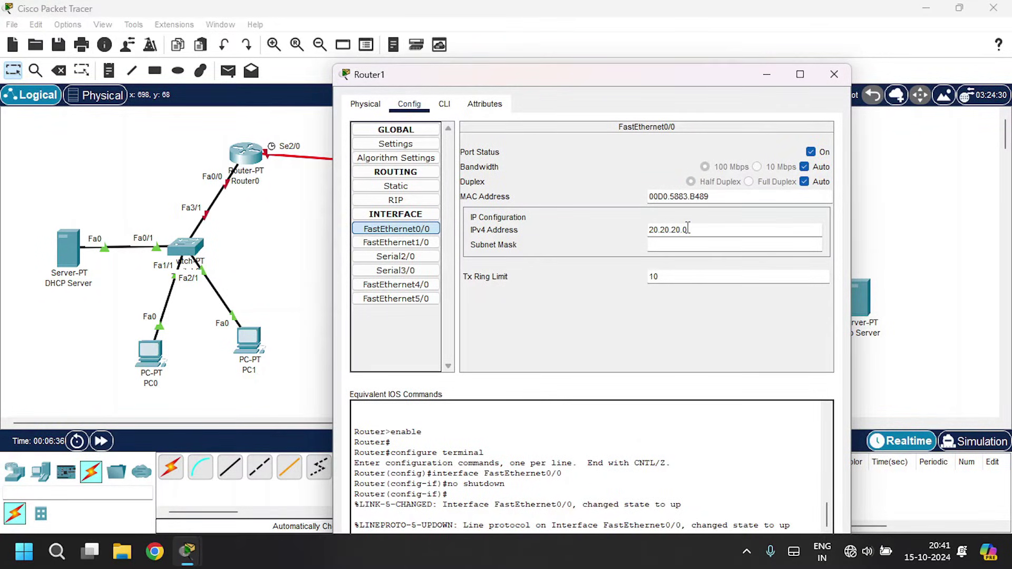
{"action": "key", "text": "Tab"}
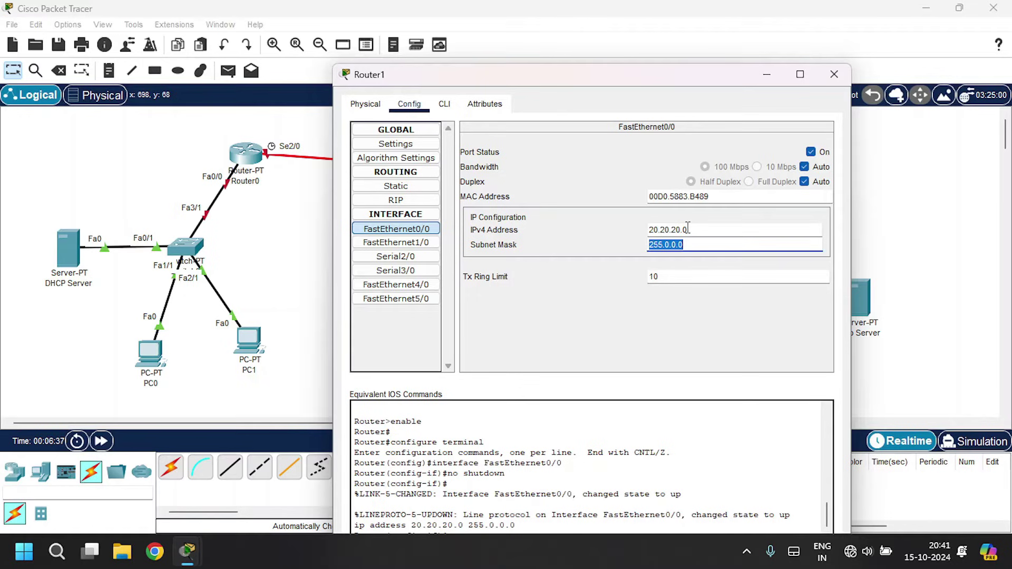
- From Router1's command line, leave interface configuration and create the DHCP pool lan2 with network 20.0.0.0 255.0.0.0
{"action": "left_click", "coordinate": [449, 108]}
{"action": "type", "text": "exit"}
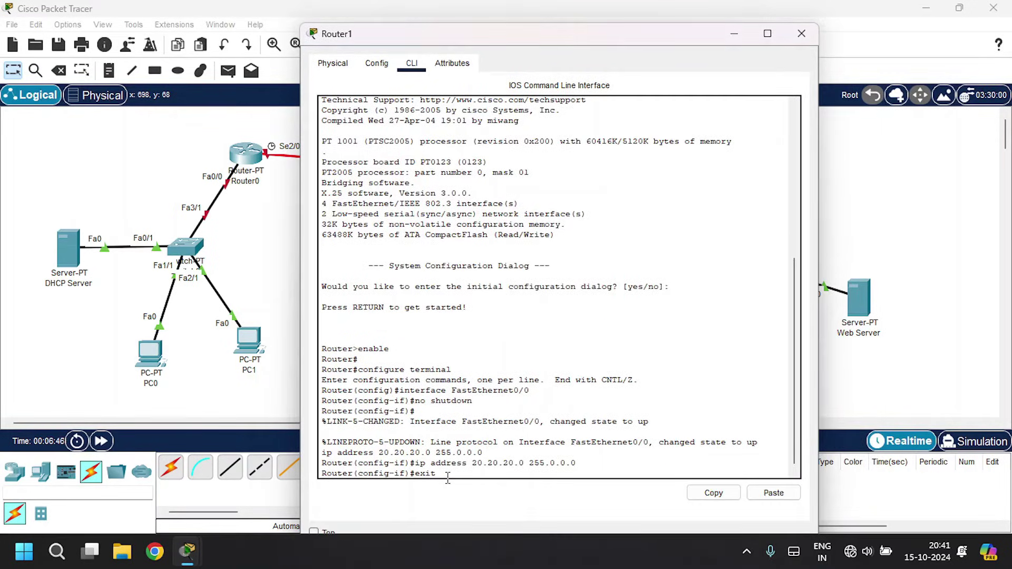
{"action": "key", "text": "Return"}
{"action": "type", "text": "ip "}
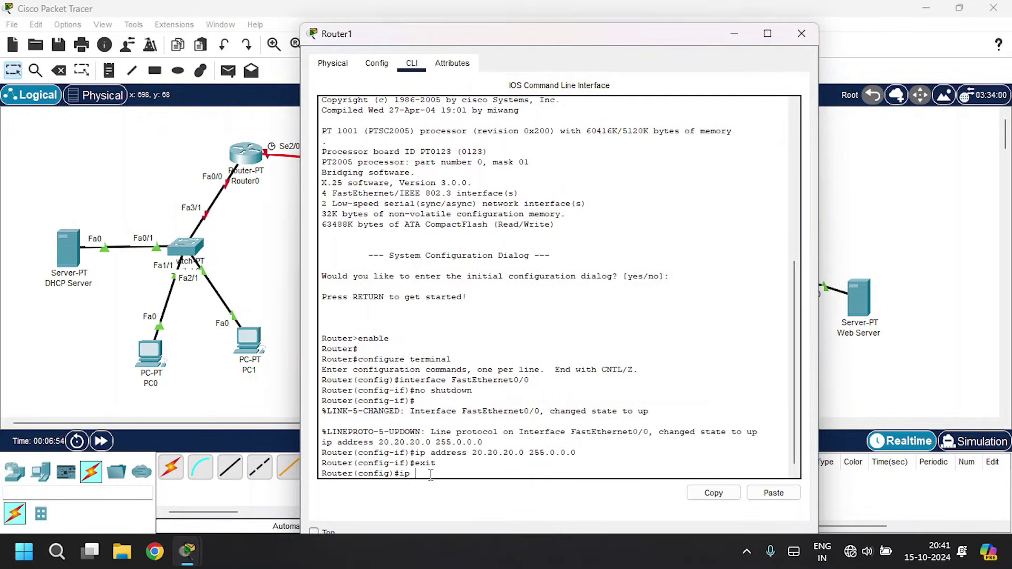
{"action": "type", "text": "dhcp pool lan2"}
{"action": "key", "text": "Return"}
{"action": "type", "text": "netwo"}
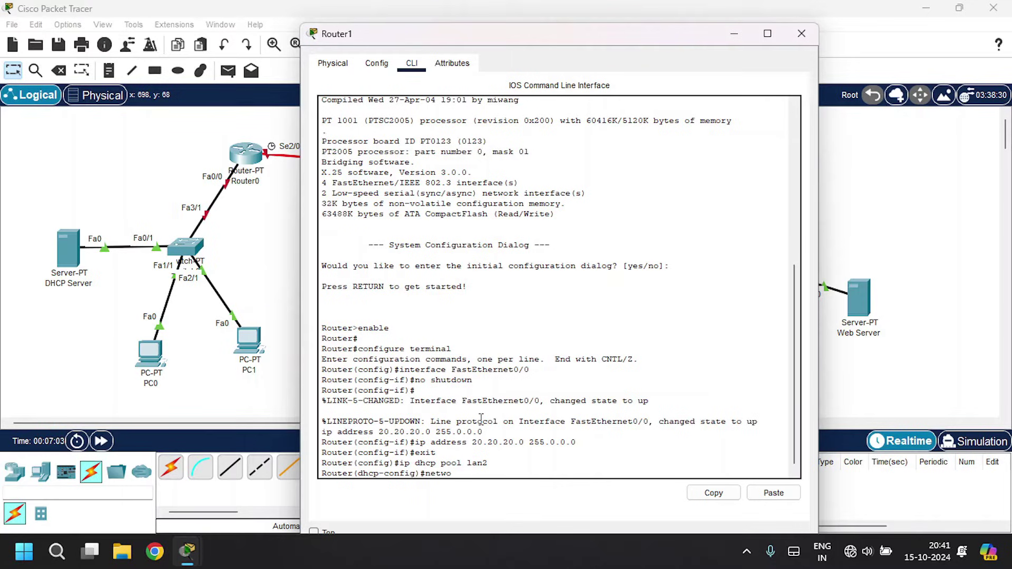
{"action": "type", "text": "rk 20.0.0.0 255.0.0.0"}
{"action": "key", "text": "Return"}
- Give the lan2 pool default router 20.20.20.0 and DNS server 30.30.30.2, then exit the pool configuration and close Router1
{"action": "type", "text": "default-"}
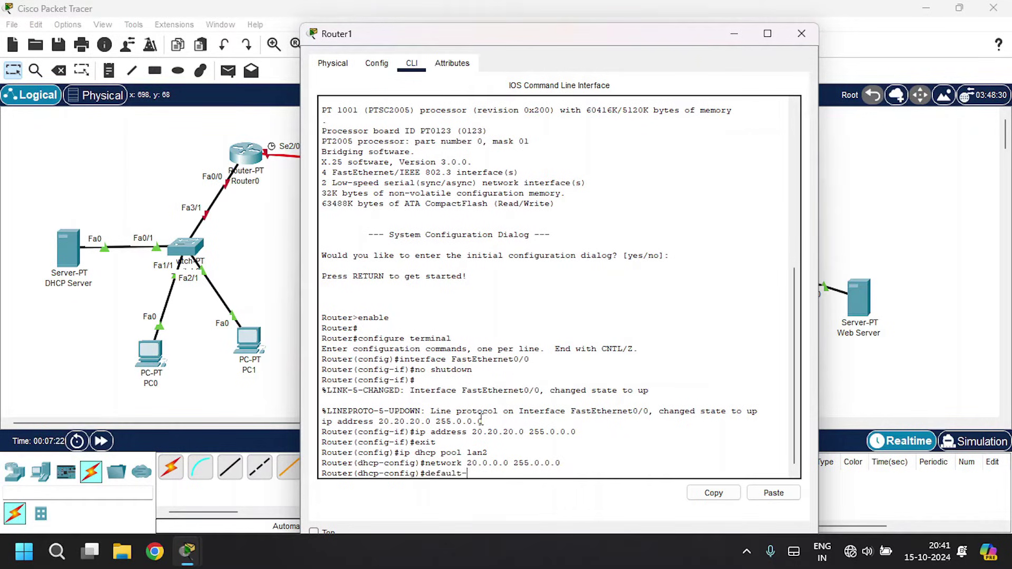
{"action": "type", "text": "router 20.20.20.0"}
{"action": "left_click_drag", "start_coordinate": [555, 474], "coordinate": [504, 473]}
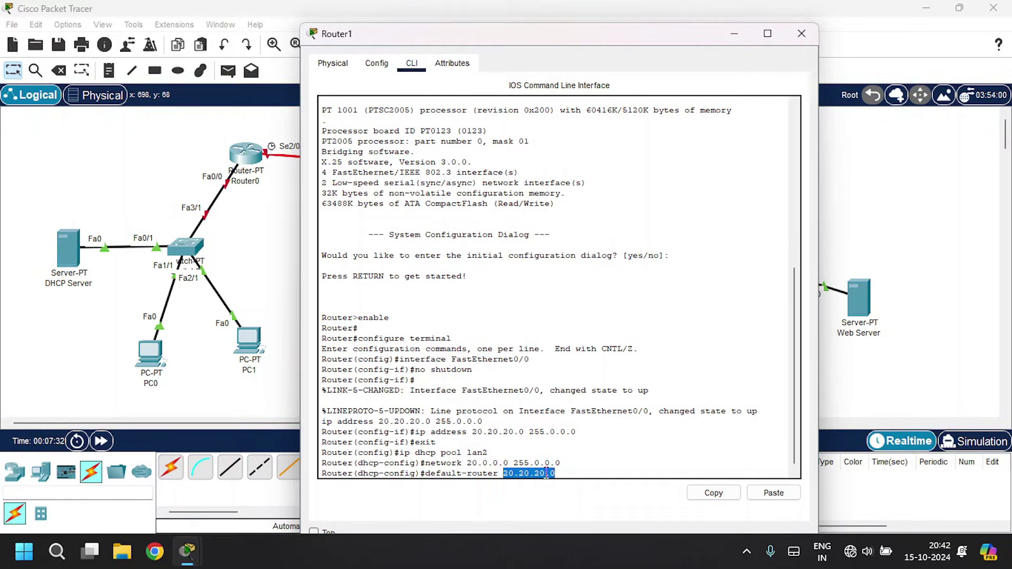
{"action": "left_click", "coordinate": [567, 473]}
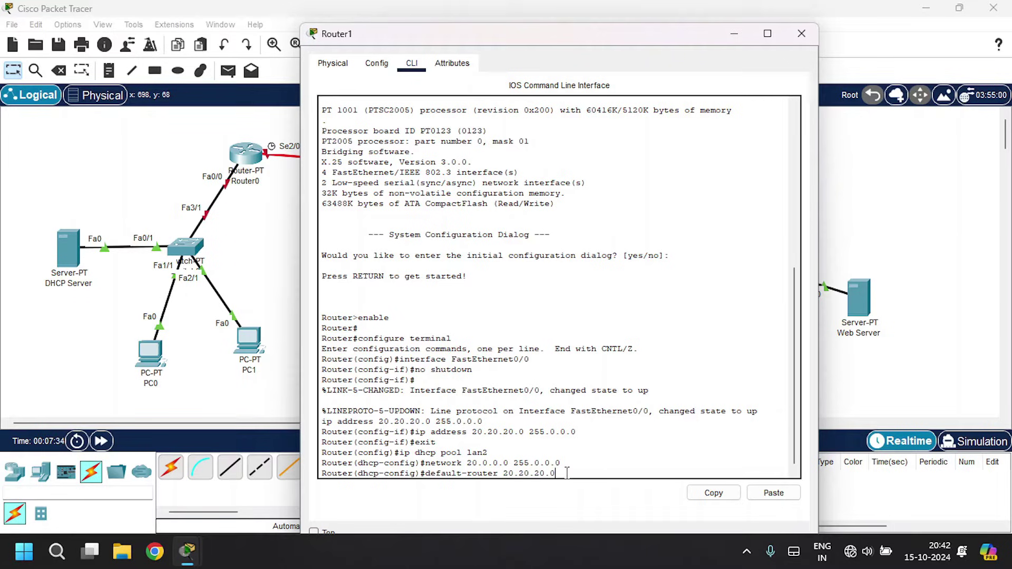
{"action": "key", "text": "Return"}
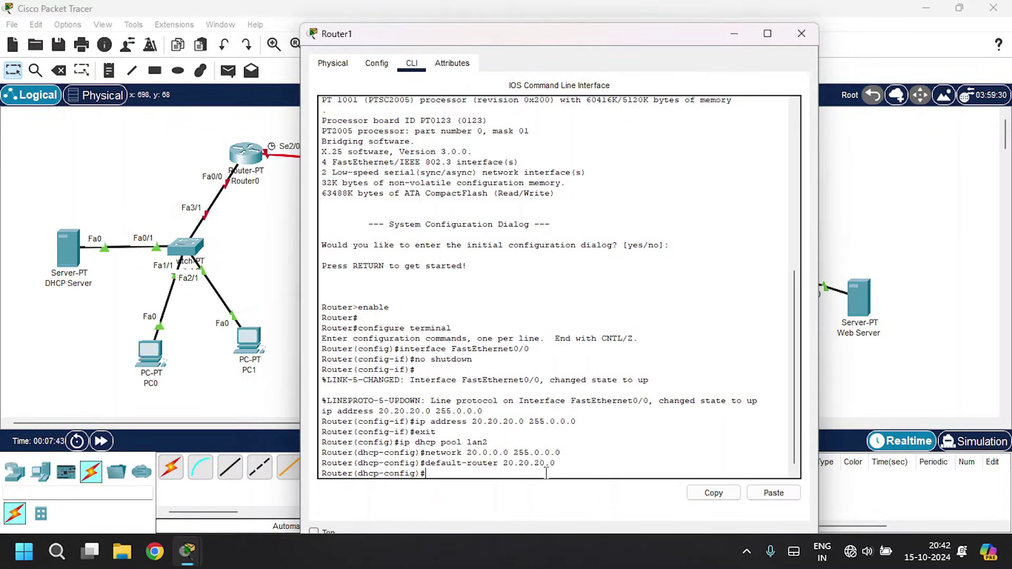
{"action": "type", "text": "dns 30.30.30.2"}
{"action": "key", "text": "Return"}
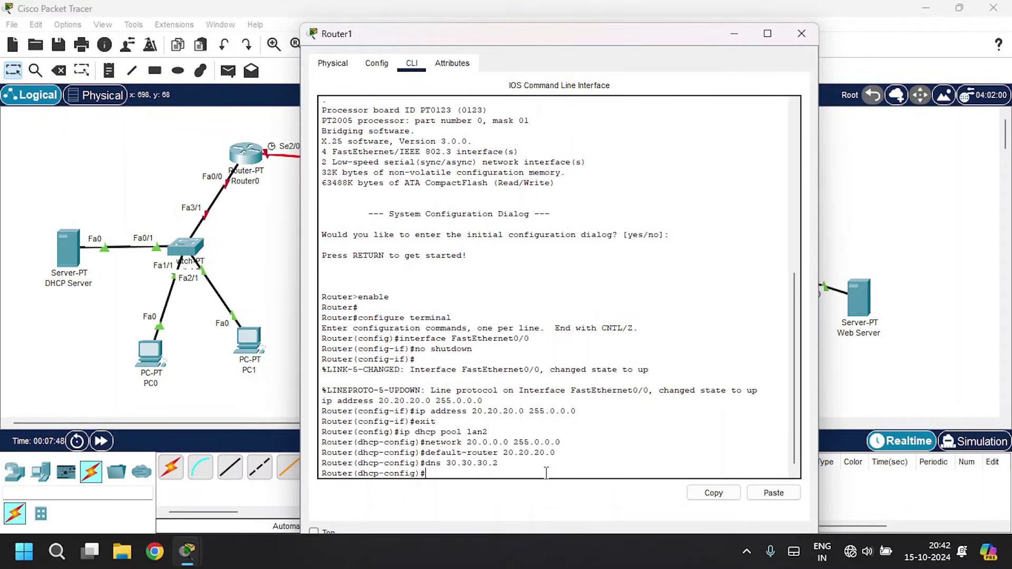
{"action": "type", "text": "exit"}
{"action": "key", "text": "Return"}
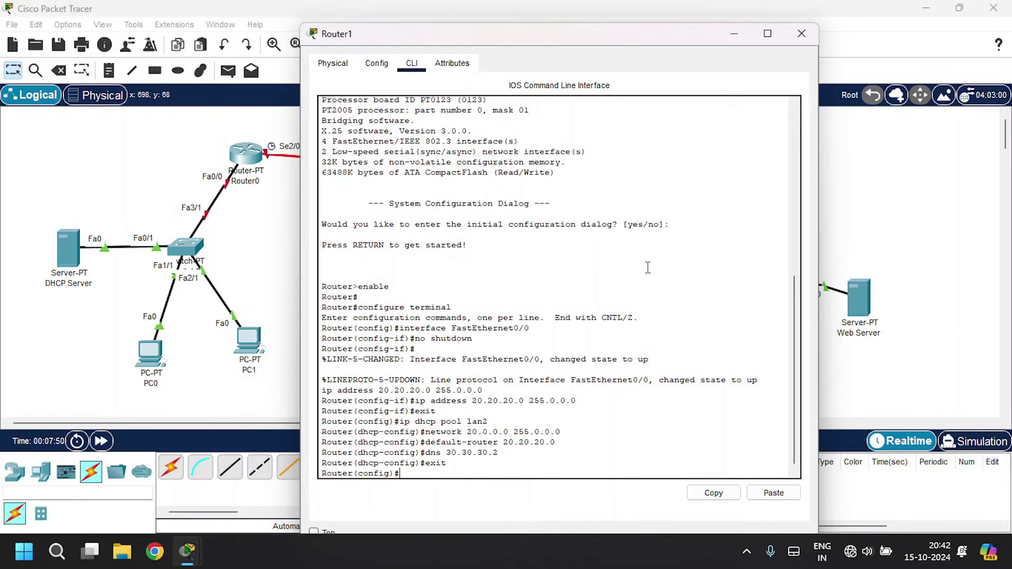
{"action": "left_click", "coordinate": [800, 26]}
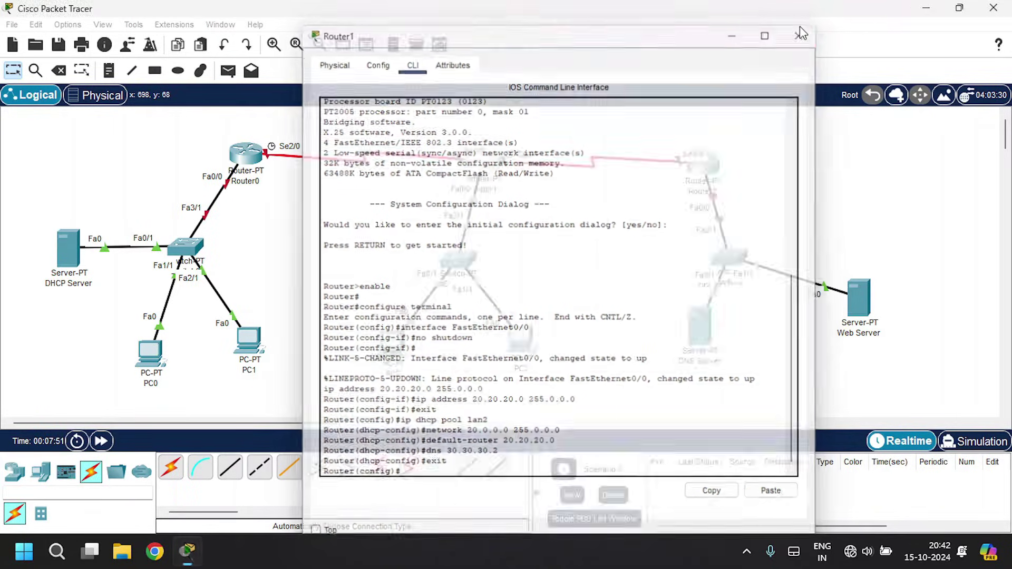
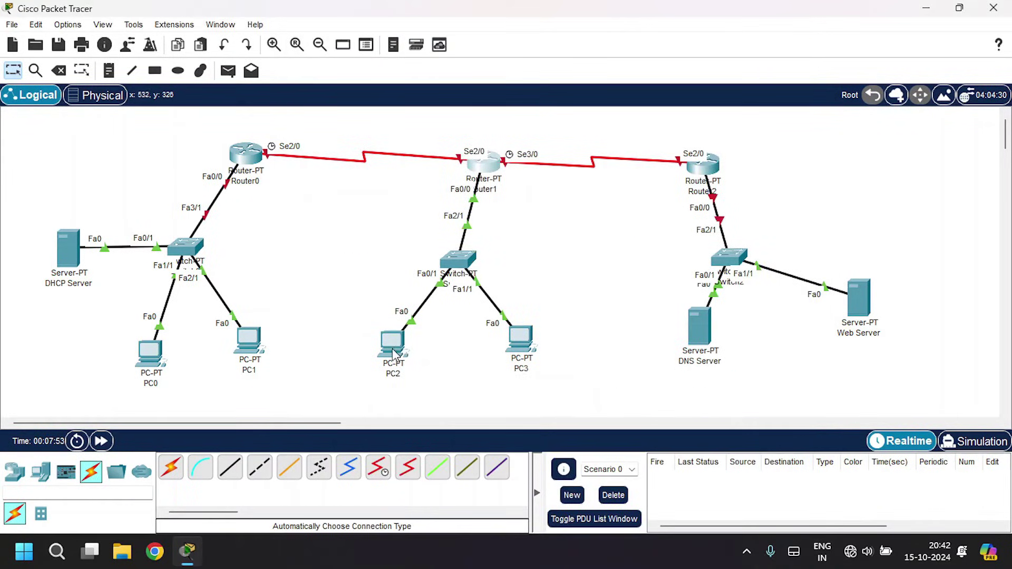
- Switch PC2's IP configuration to DHCP and close its window
{"action": "left_click", "coordinate": [392, 345]}
{"action": "left_click", "coordinate": [427, 47]}
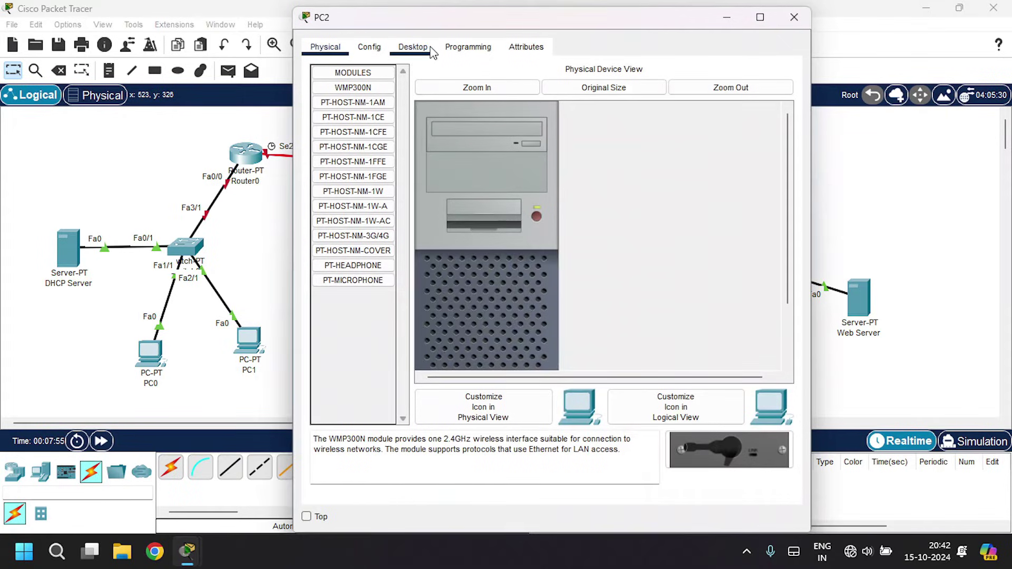
{"action": "left_click", "coordinate": [383, 105]}
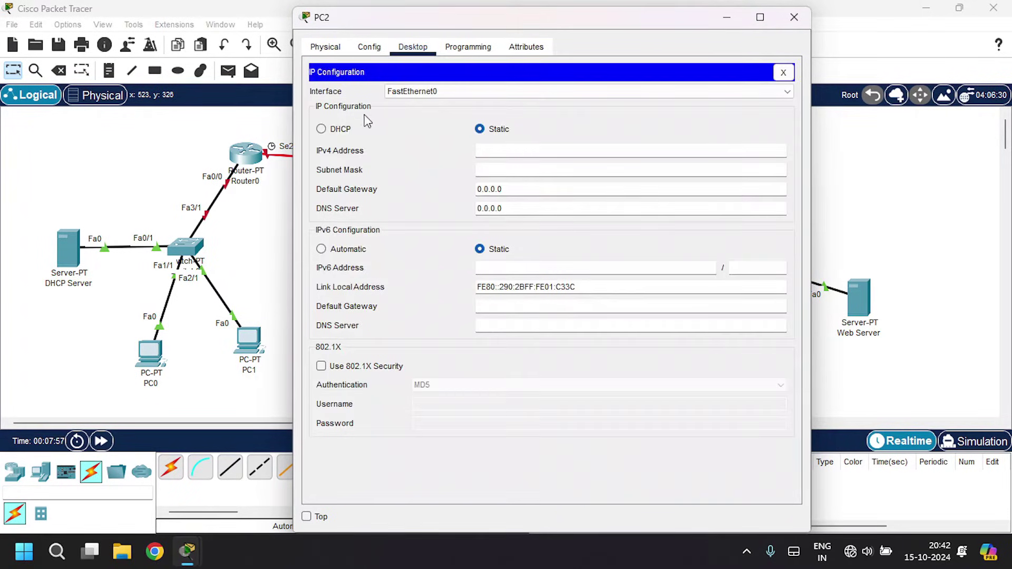
{"action": "left_click", "coordinate": [335, 131]}
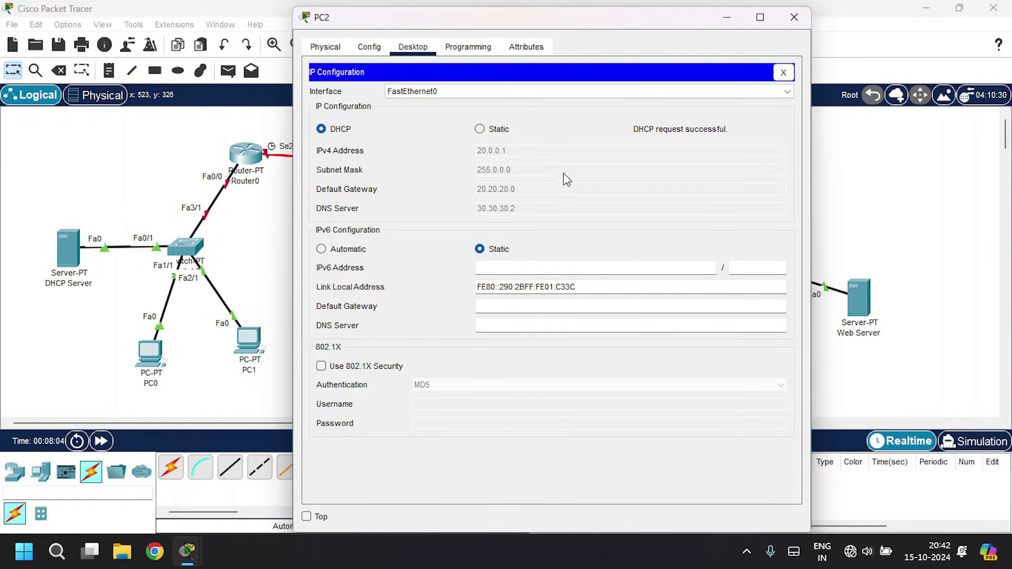
{"action": "left_click", "coordinate": [792, 16]}
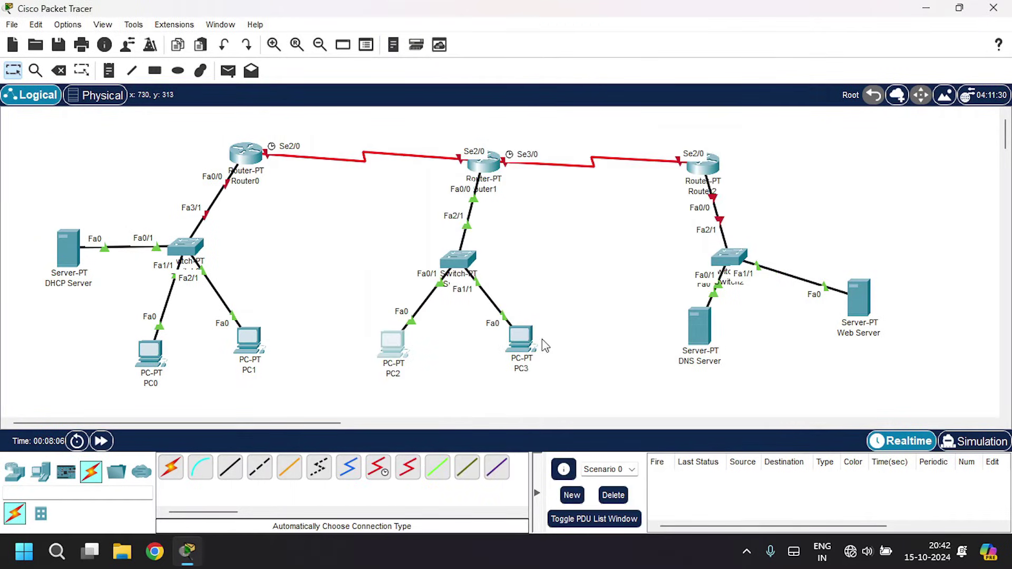
- Set PC3 to obtain its IP configuration through DHCP and close its window
{"action": "left_click", "coordinate": [522, 340]}
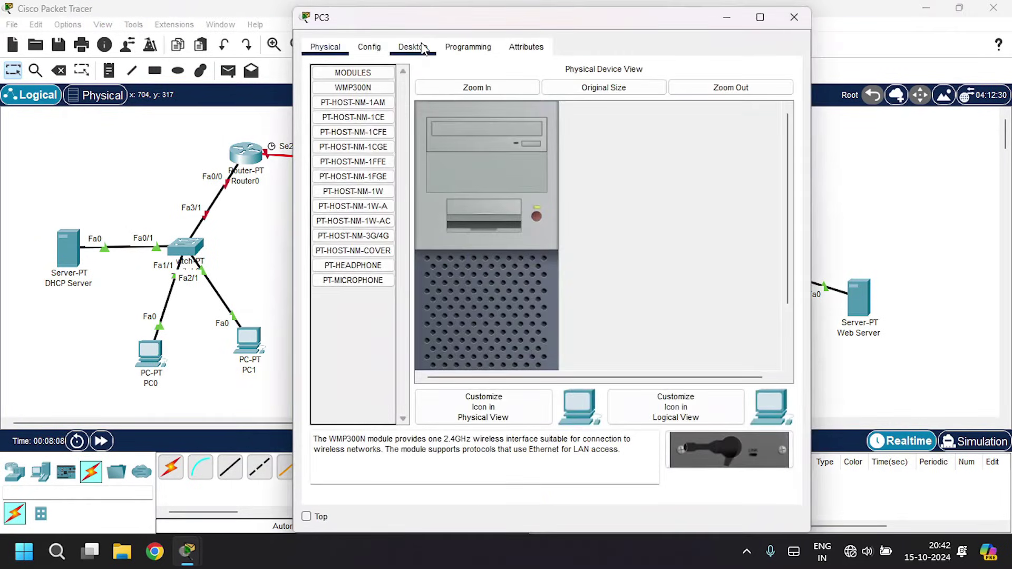
{"action": "left_click", "coordinate": [423, 48]}
{"action": "left_click", "coordinate": [359, 99]}
{"action": "left_click", "coordinate": [347, 132]}
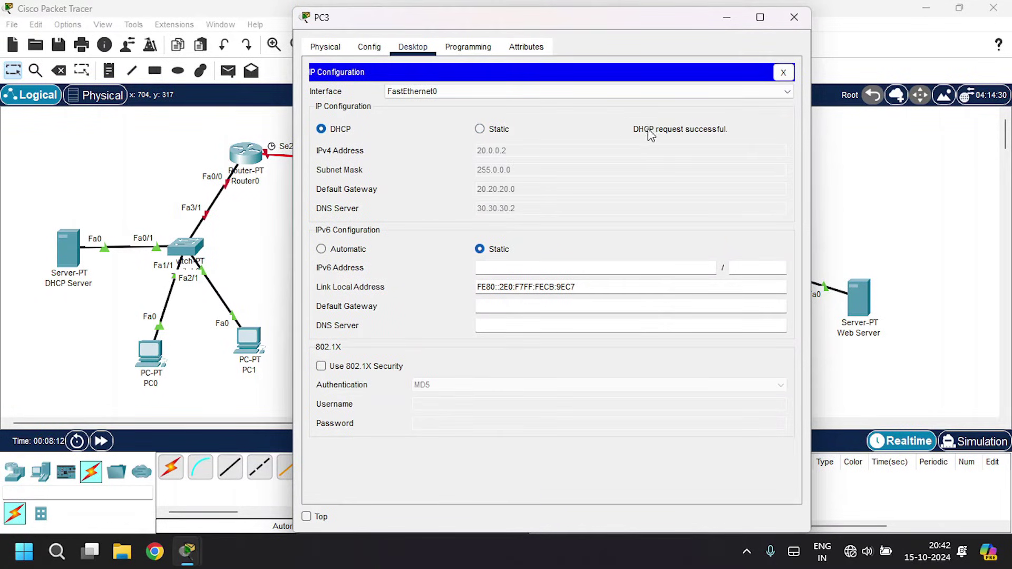
{"action": "left_click", "coordinate": [794, 17]}
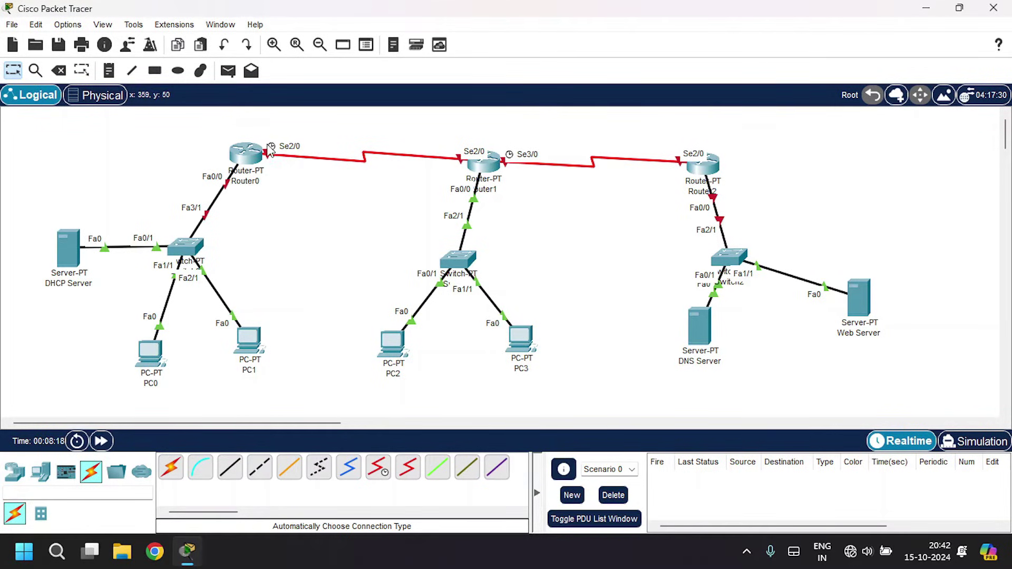
- Enable Router0's FastEthernet0/0 port with IPv4 address 10.10.10.0 and subnet mask 255.0.0.0
{"action": "left_click", "coordinate": [248, 153]}
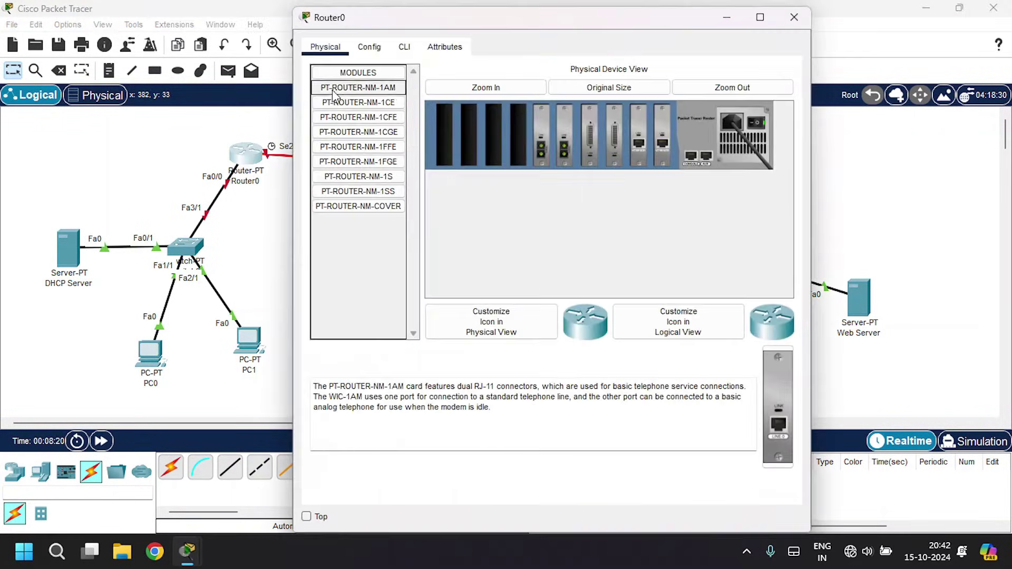
{"action": "left_click", "coordinate": [369, 47]}
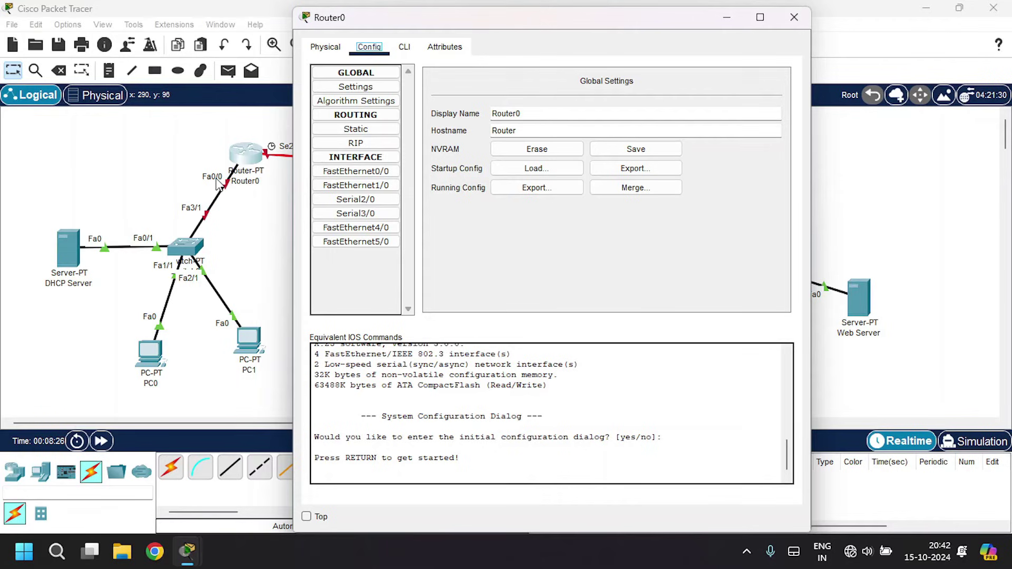
{"action": "left_click", "coordinate": [335, 173]}
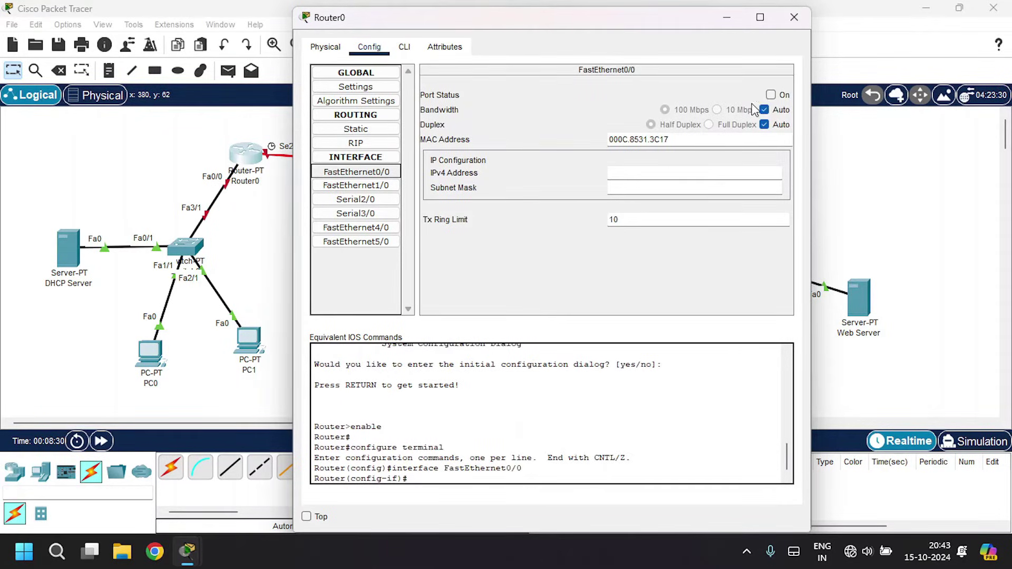
{"action": "left_click", "coordinate": [771, 95]}
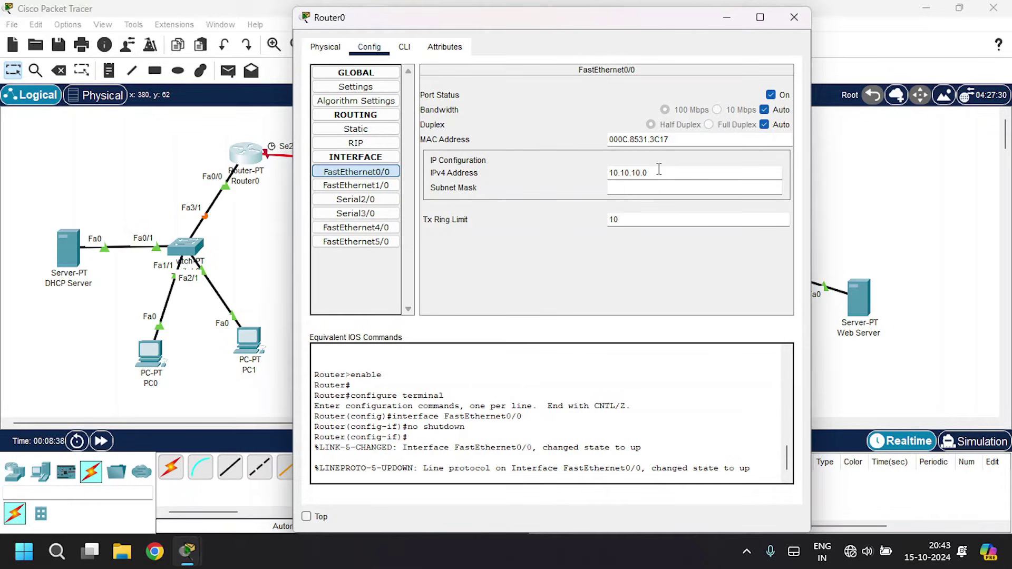
{"action": "key", "text": "Tab"}
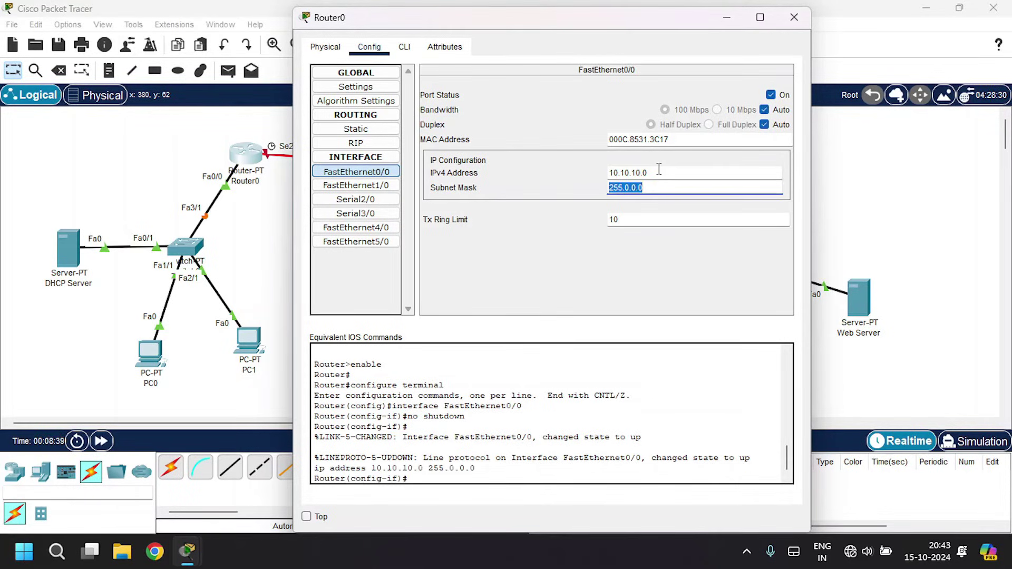
- Enable Router0's Serial2/0 port with IPv4 address 40.40.40.1 and subnet mask 255.0.0.0, and close the router window
{"action": "left_click_drag", "start_coordinate": [611, 30], "coordinate": [517, 248]}
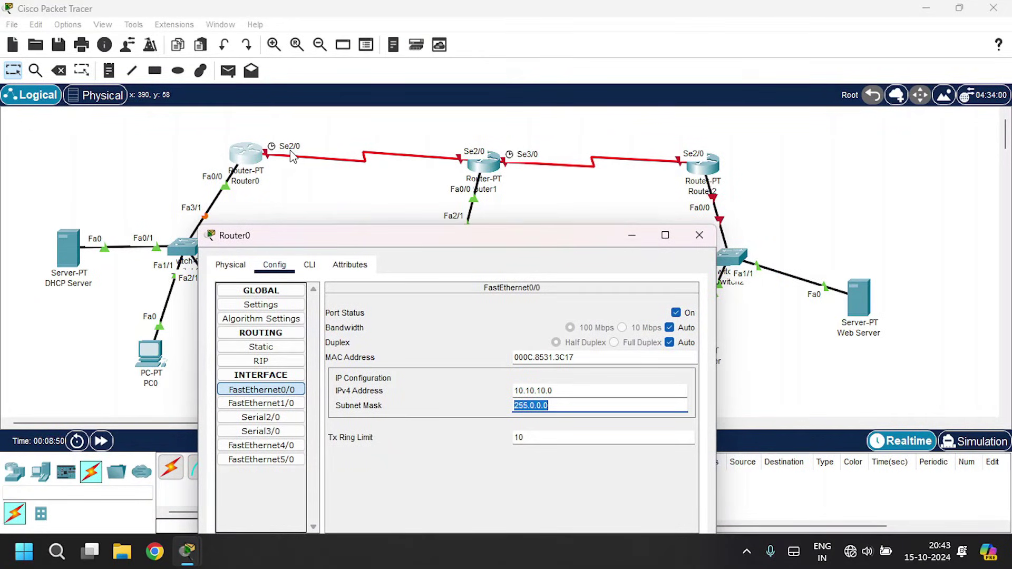
{"action": "left_click", "coordinate": [271, 418]}
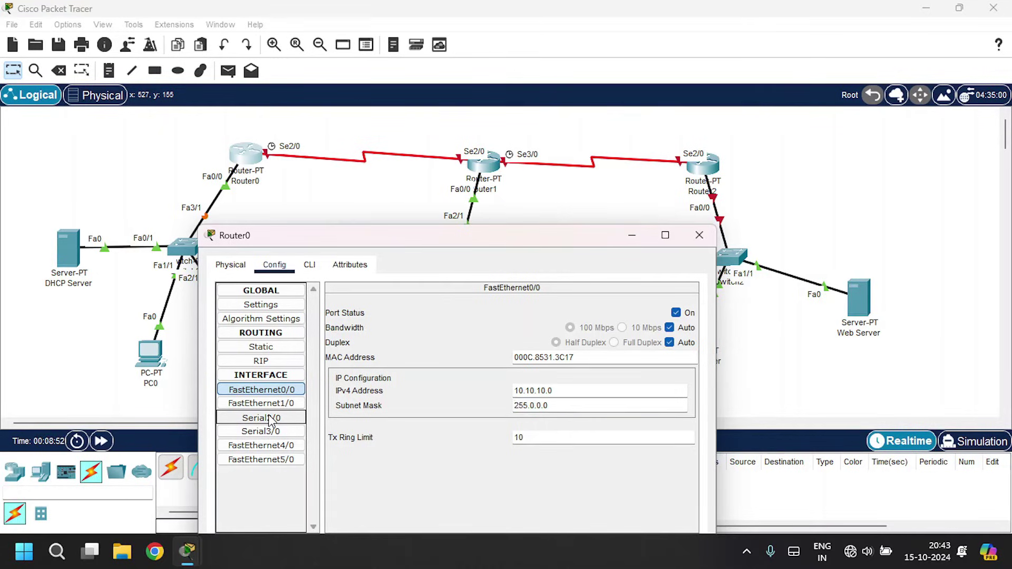
{"action": "left_click", "coordinate": [676, 312]}
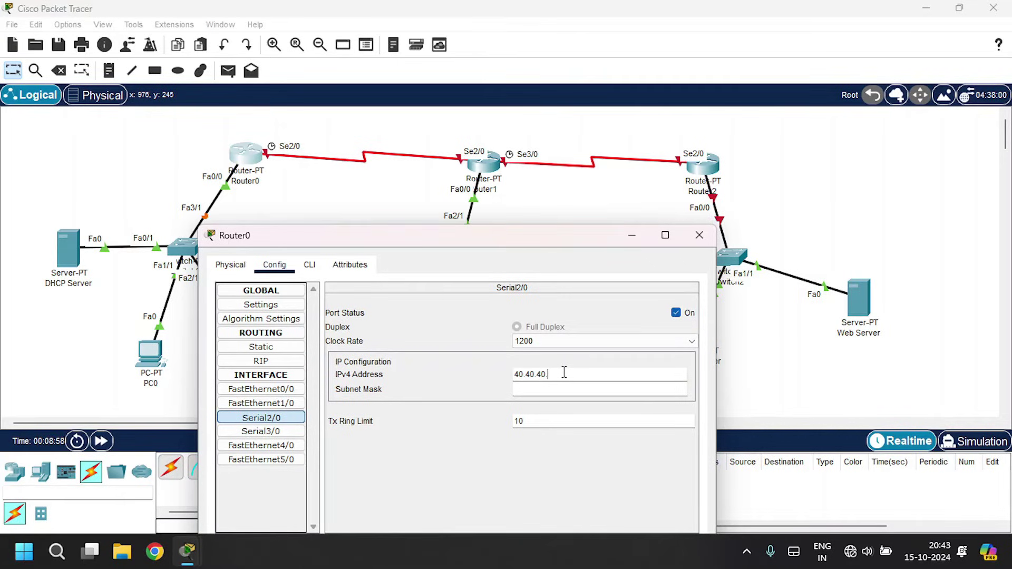
{"action": "key", "text": "Tab"}
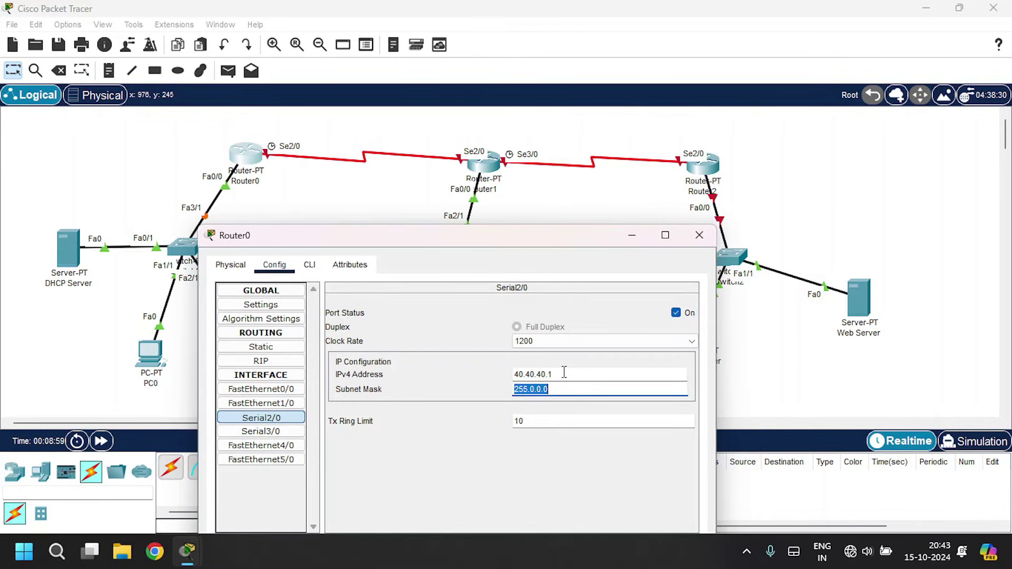
{"action": "left_click", "coordinate": [700, 236]}
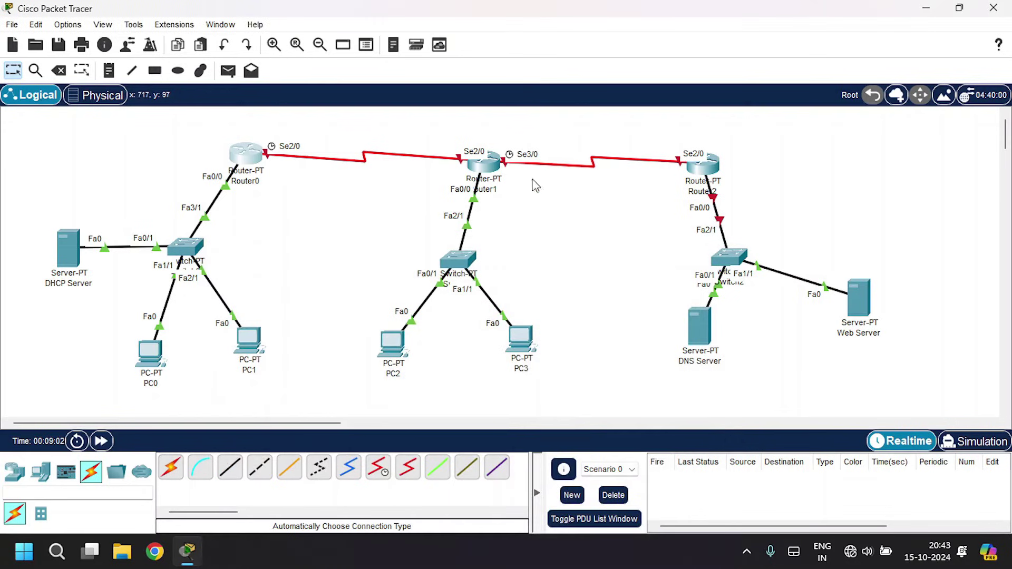
- Enable Router1's Serial2/0 port with IPv4 address 40.40.40.2 and subnet mask 255.0.0.0
{"action": "left_click", "coordinate": [490, 168]}
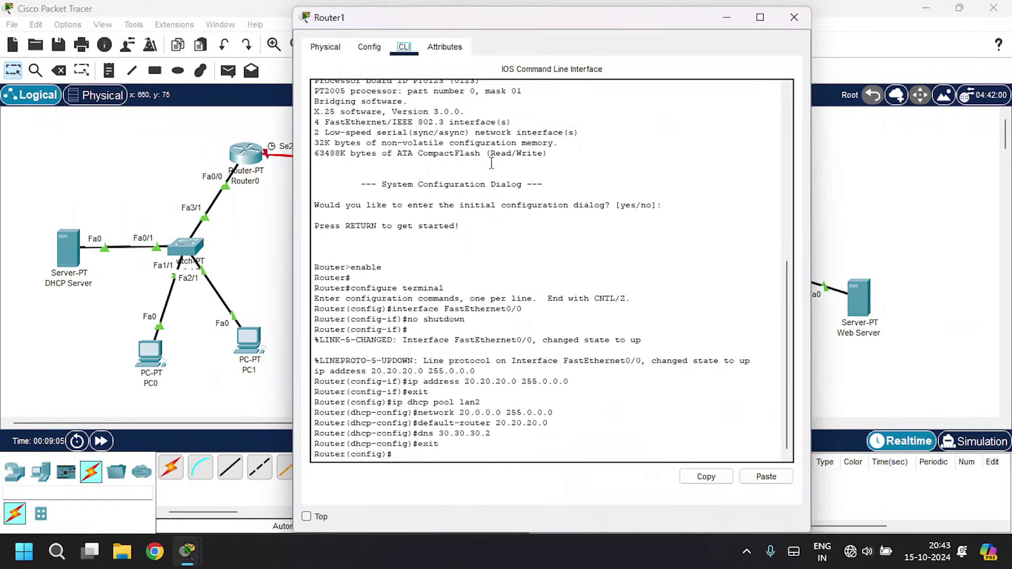
{"action": "left_click", "coordinate": [358, 48]}
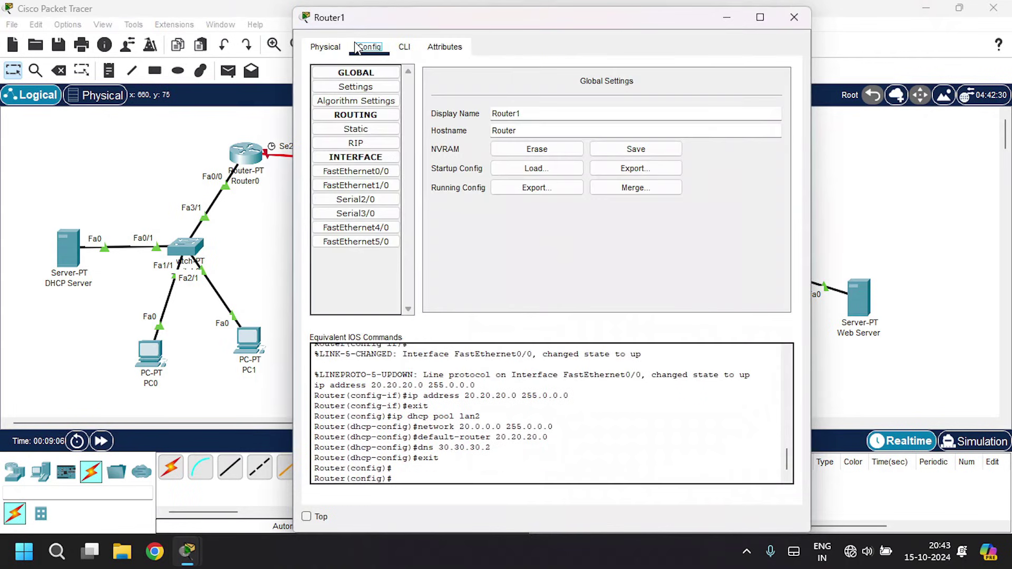
{"action": "left_click", "coordinate": [368, 172]}
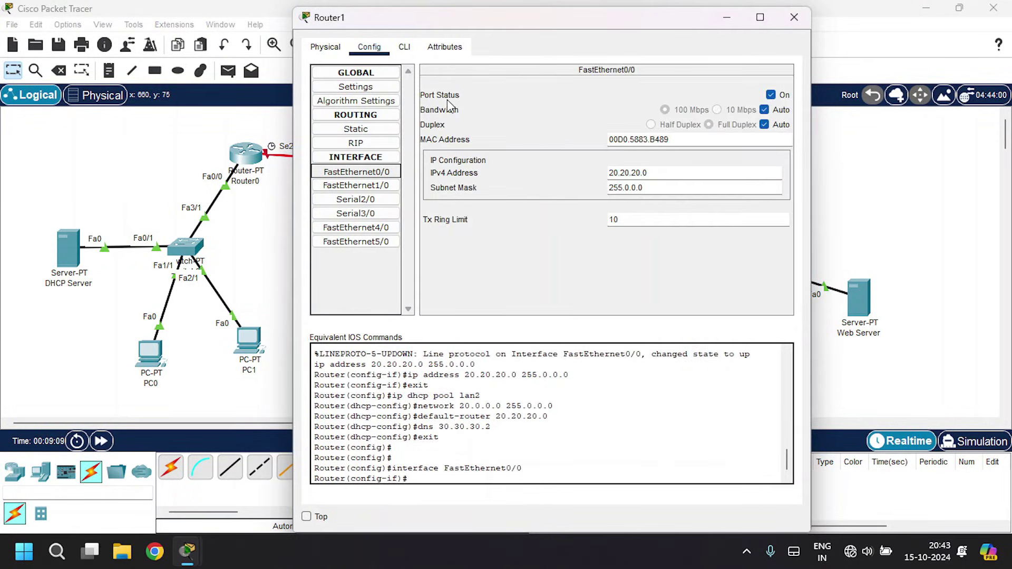
{"action": "left_click_drag", "start_coordinate": [503, 19], "coordinate": [440, 251]}
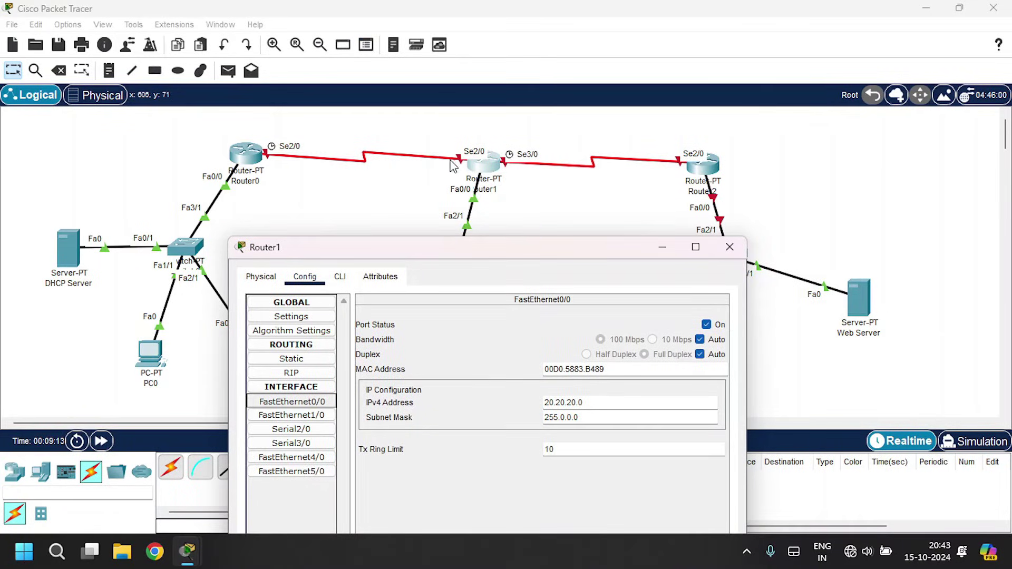
{"action": "left_click", "coordinate": [303, 430]}
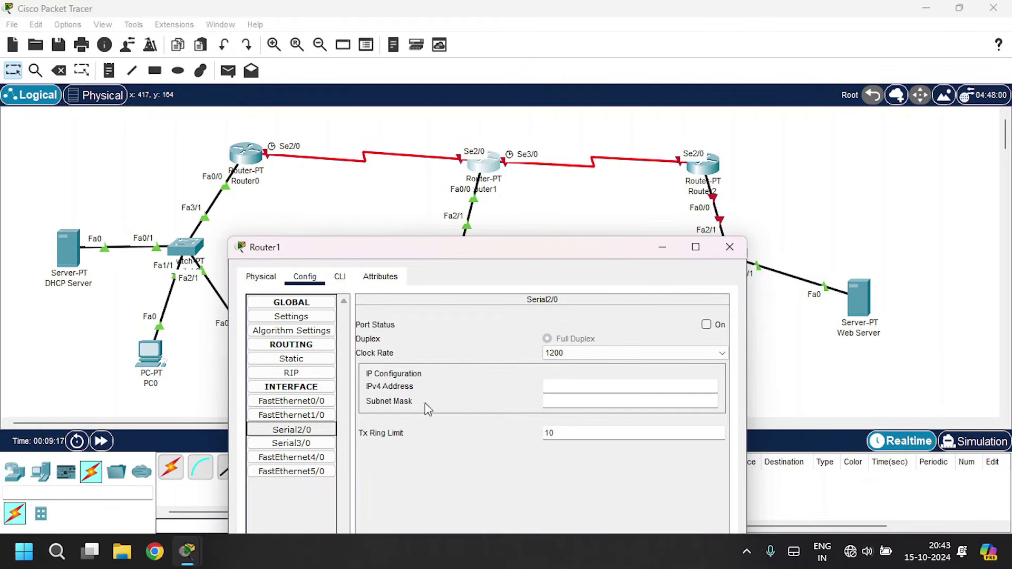
{"action": "left_click", "coordinate": [706, 325]}
{"action": "left_click", "coordinate": [618, 387]}
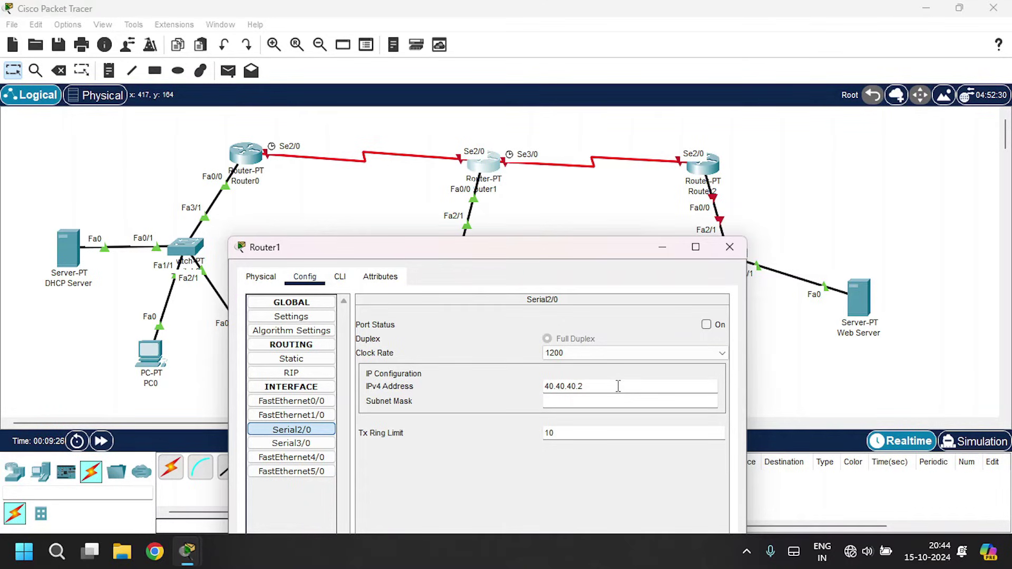
{"action": "key", "text": "Tab"}
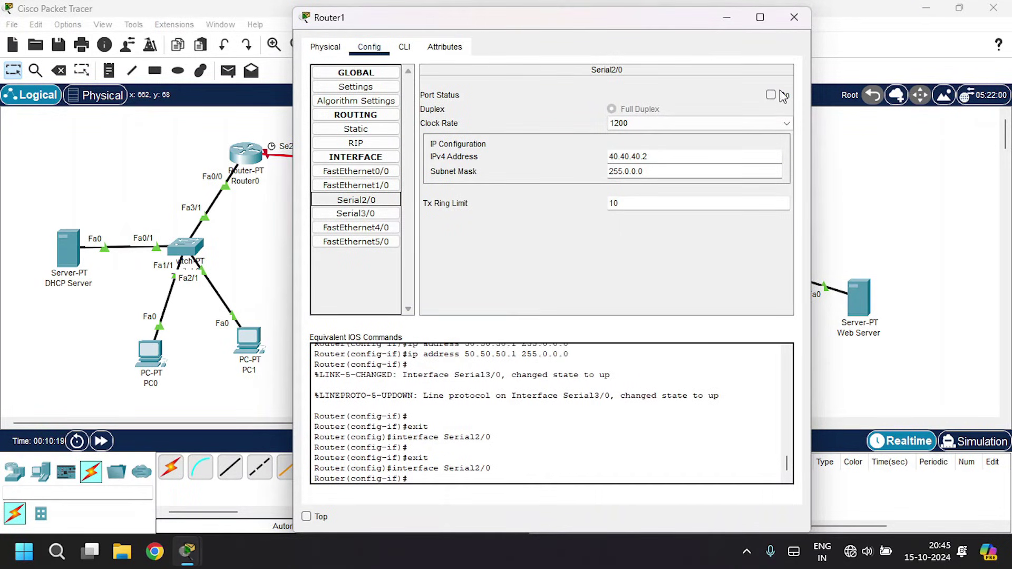
{"action": "left_click", "coordinate": [771, 95]}
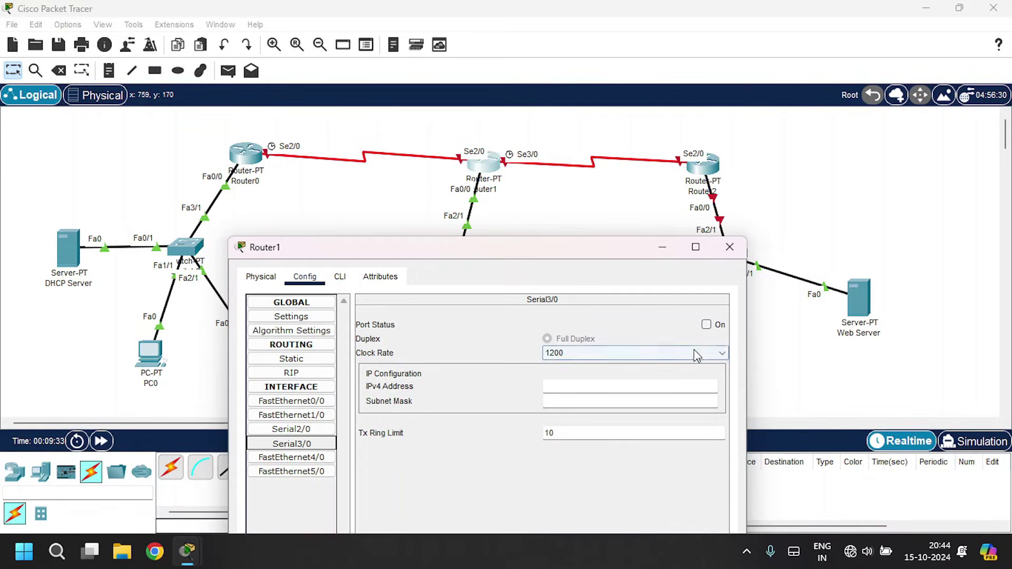
- Enable Router1's Serial3/0 port with IPv4 address 50.50.50.1 and subnet mask 255.0.0.0, and close the router window
{"action": "left_click", "coordinate": [706, 325]}
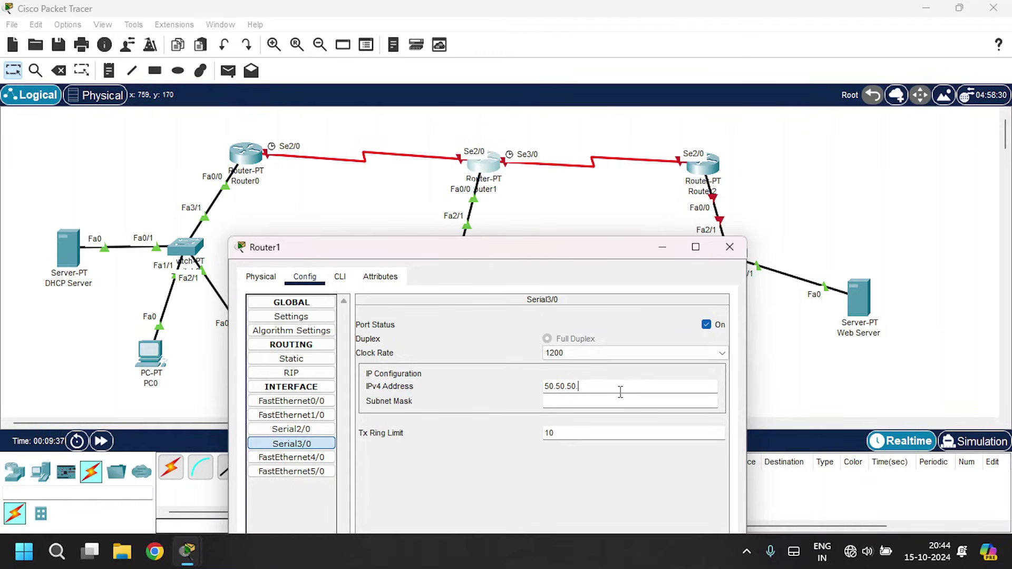
{"action": "key", "text": "Tab"}
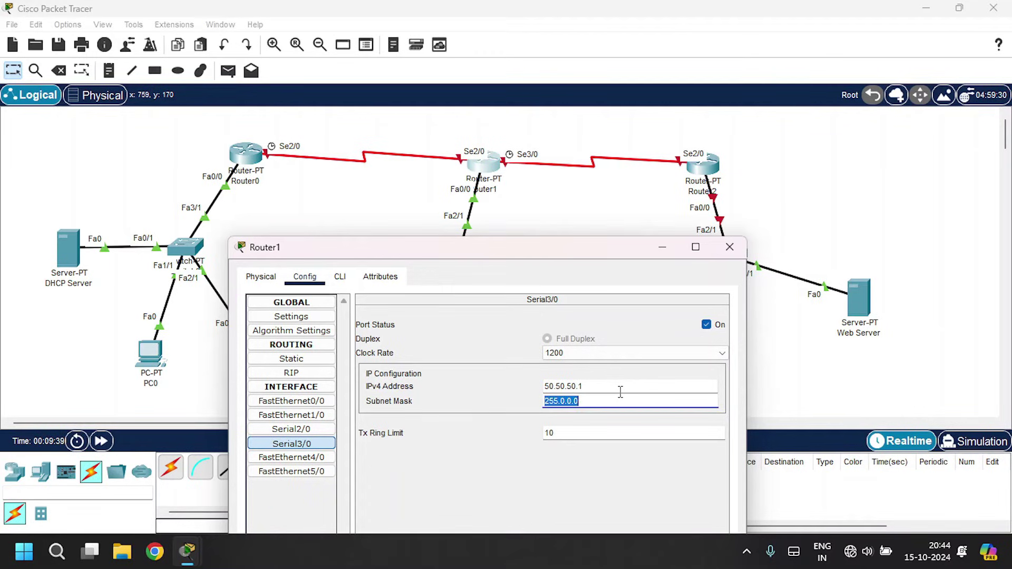
{"action": "left_click", "coordinate": [730, 248]}
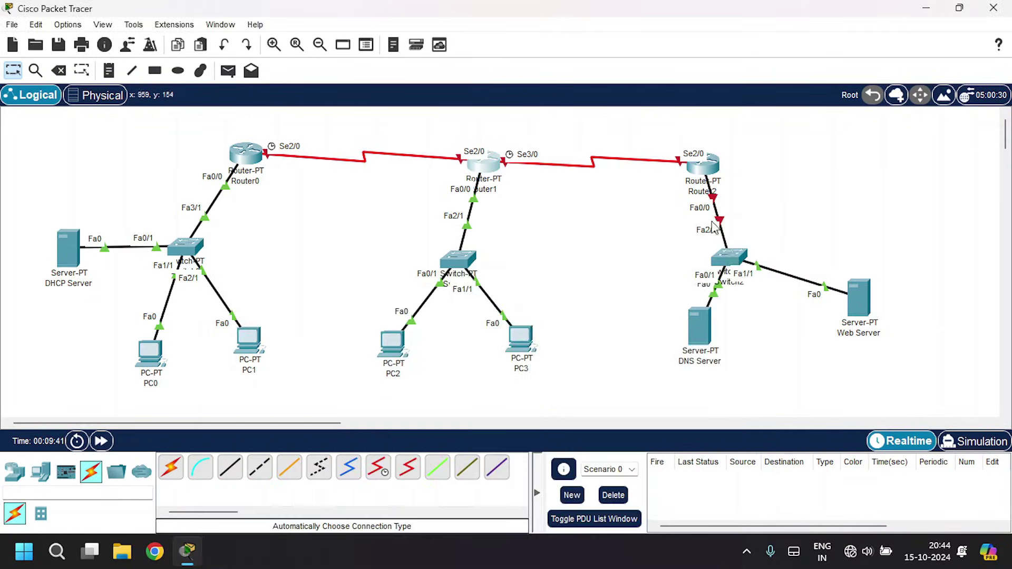
- Enable Router2's Serial2/0 port with IPv4 address 50.50.50.2 and subnet mask 255.0.0.0
{"action": "left_click", "coordinate": [703, 173]}
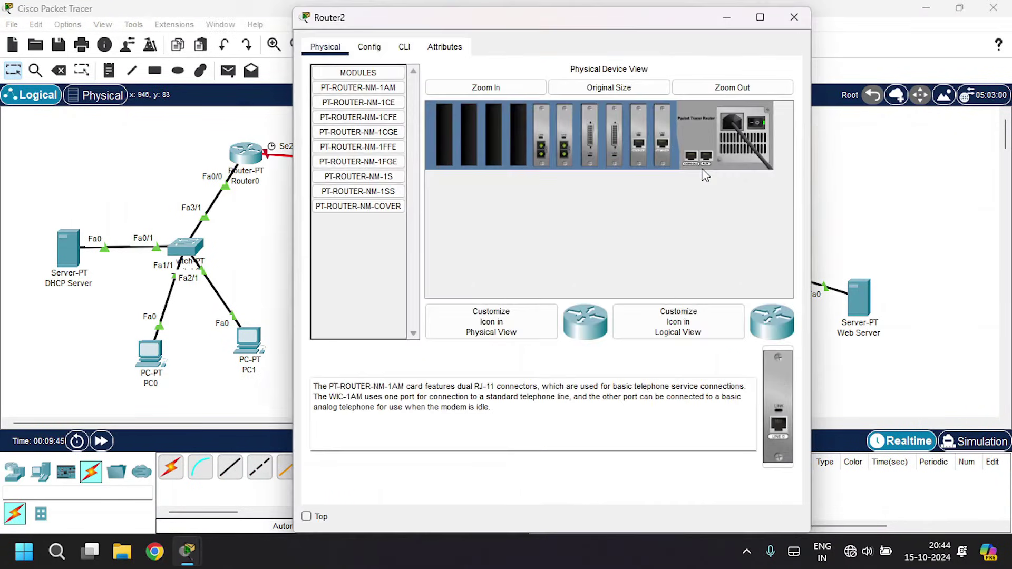
{"action": "left_click", "coordinate": [369, 47]}
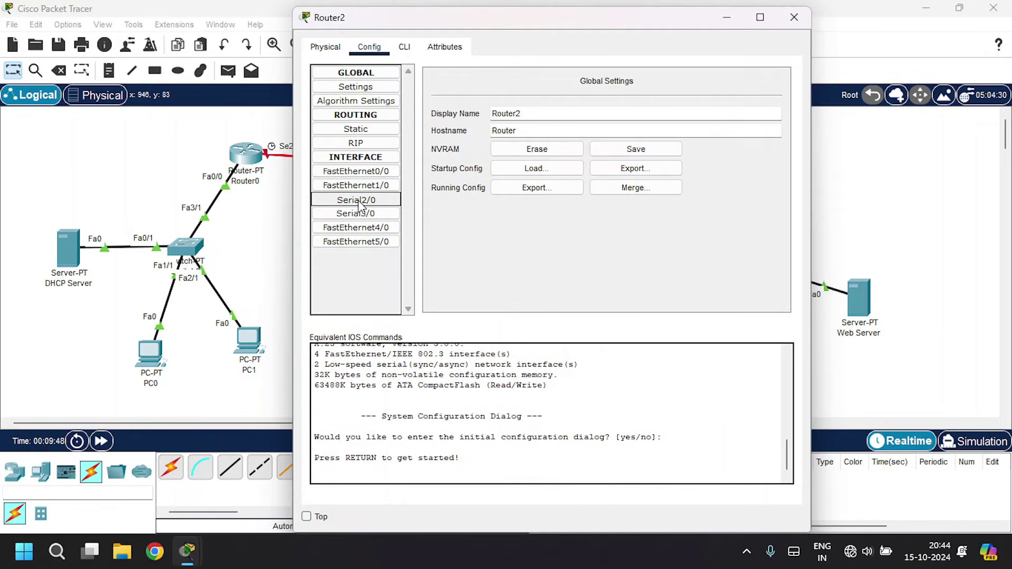
{"action": "left_click", "coordinate": [771, 95]}
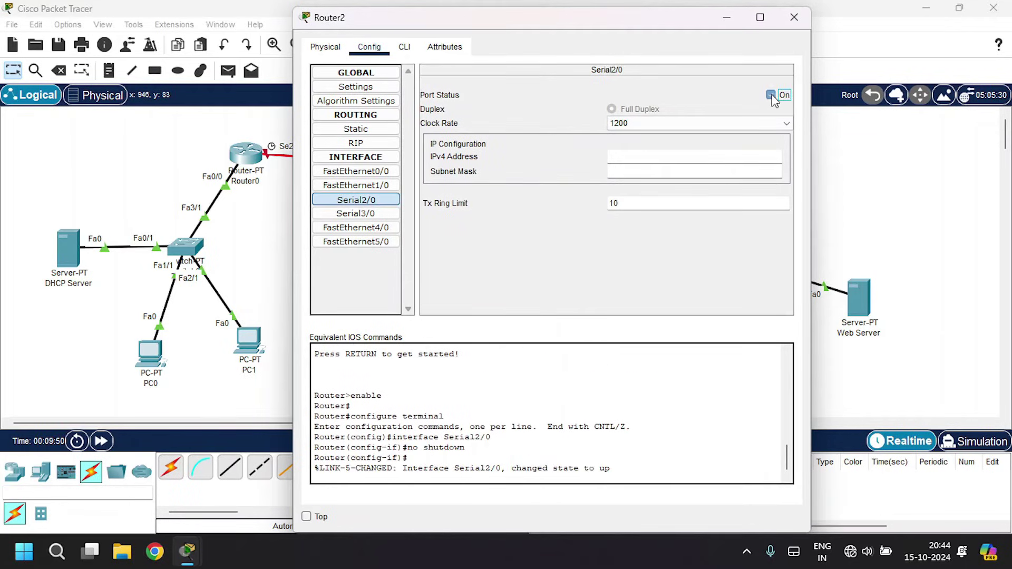
{"action": "left_click", "coordinate": [697, 156]}
{"action": "type", "text": "50.50.50.2"}
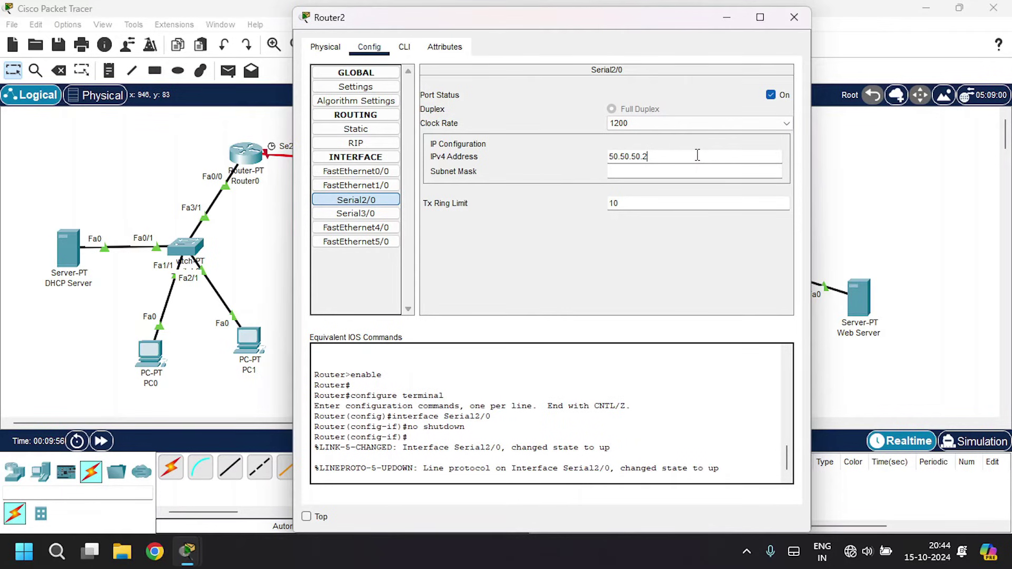
{"action": "key", "text": "Tab"}
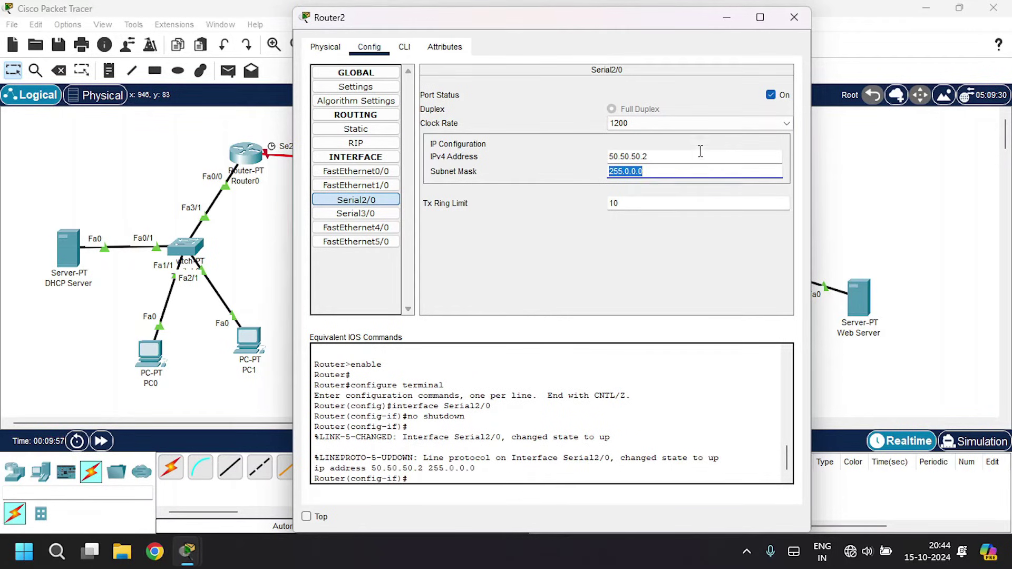
- Enable Router2's FastEthernet0/0 port with IPv4 address 30.30.30.0 and subnet mask 255.0.0.0, and close the router window
{"action": "left_click", "coordinate": [366, 176]}
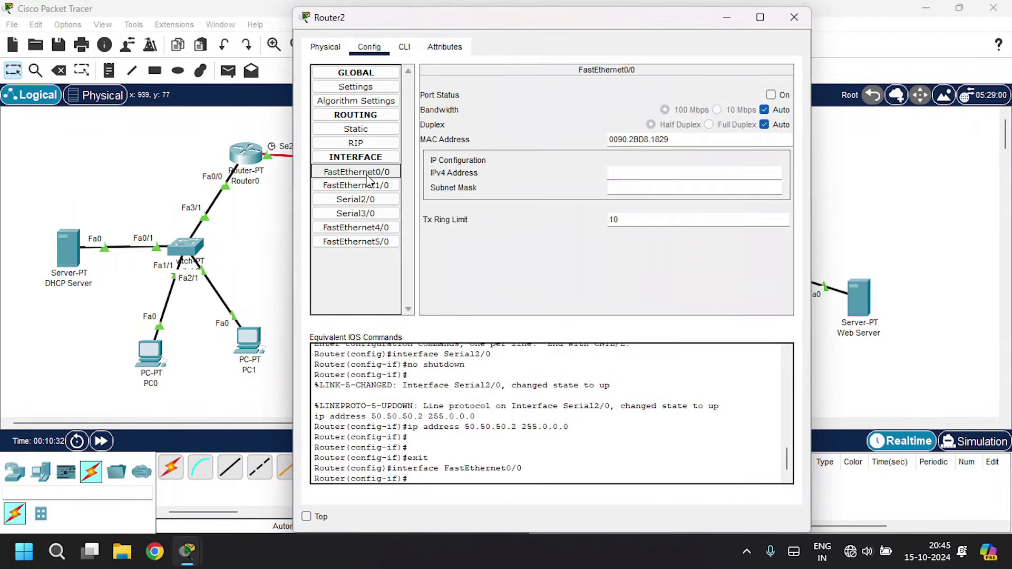
{"action": "left_click", "coordinate": [771, 95]}
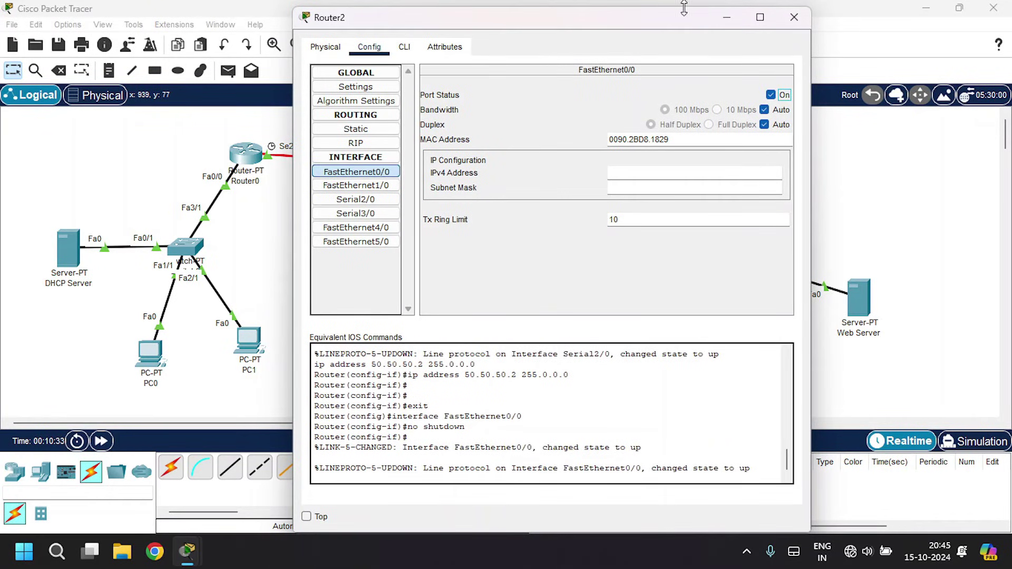
{"action": "left_click_drag", "start_coordinate": [666, 16], "coordinate": [526, 45]}
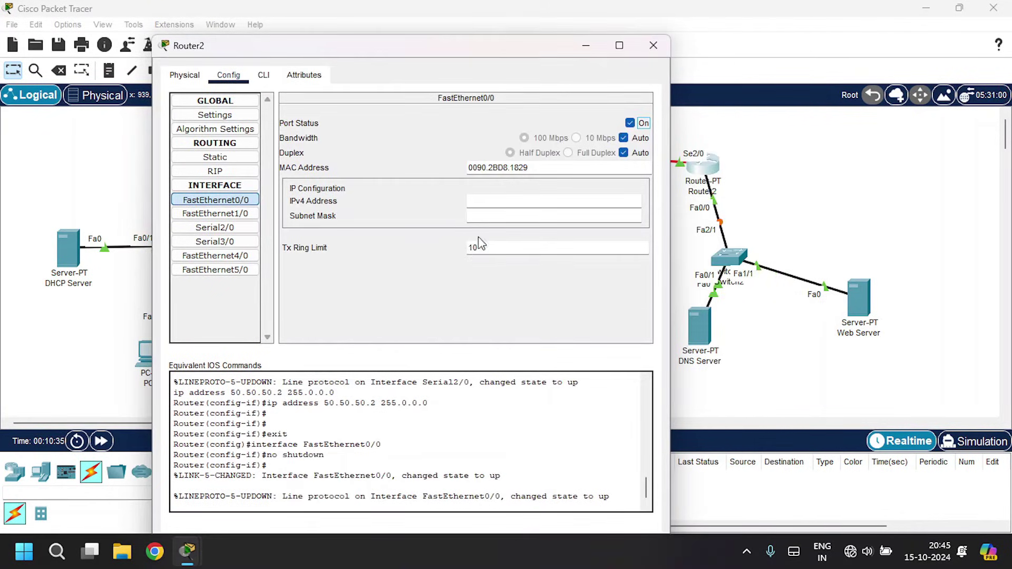
{"action": "left_click", "coordinate": [510, 199]}
{"action": "type", "text": "30.30.30.0"}
{"action": "key", "text": "Tab"}
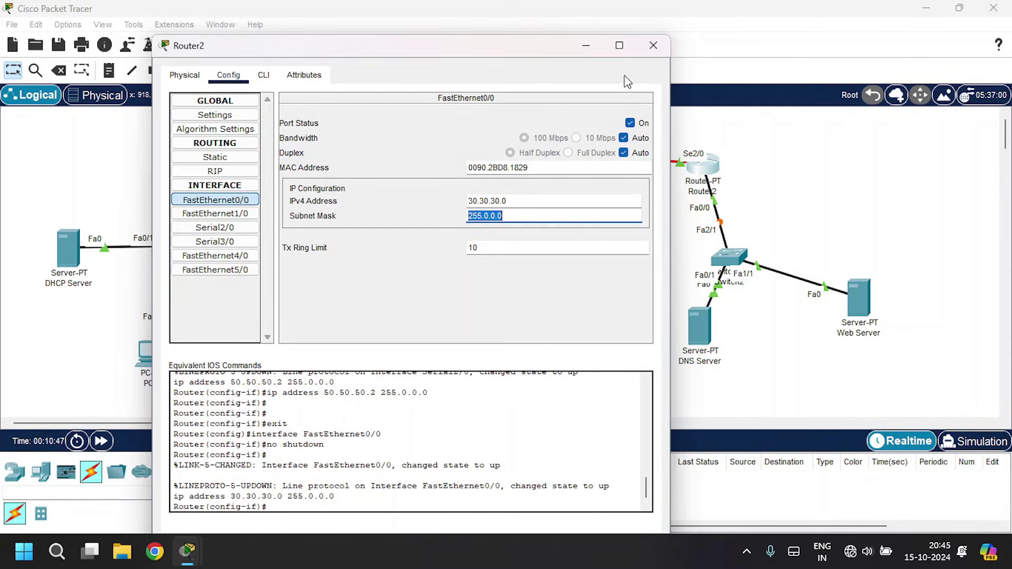
{"action": "left_click", "coordinate": [654, 45]}
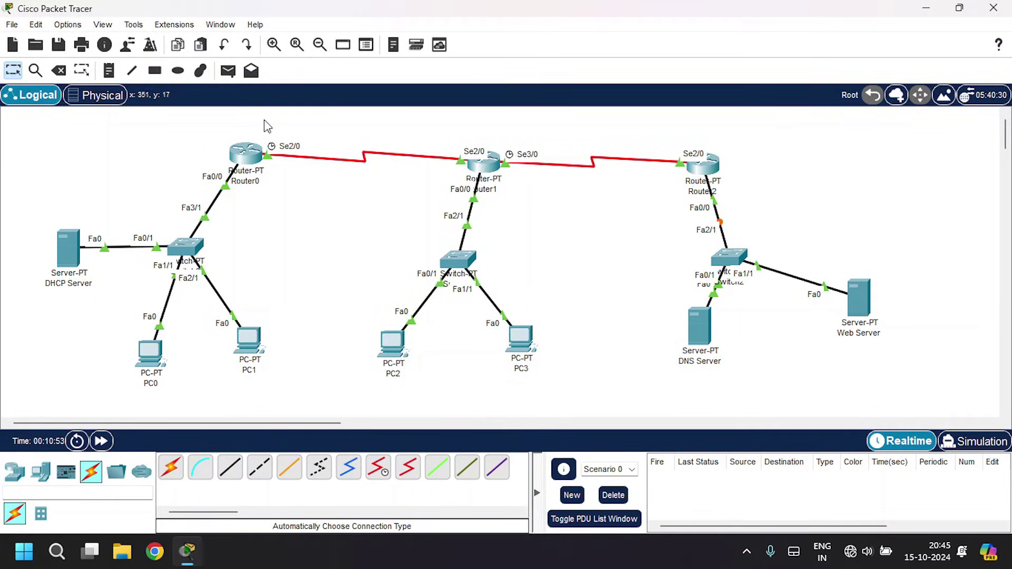
- Add networks 10.0.0.0 and 40.0.0.0 to Router0's RIP routing and close its window
{"action": "left_click", "coordinate": [245, 157]}
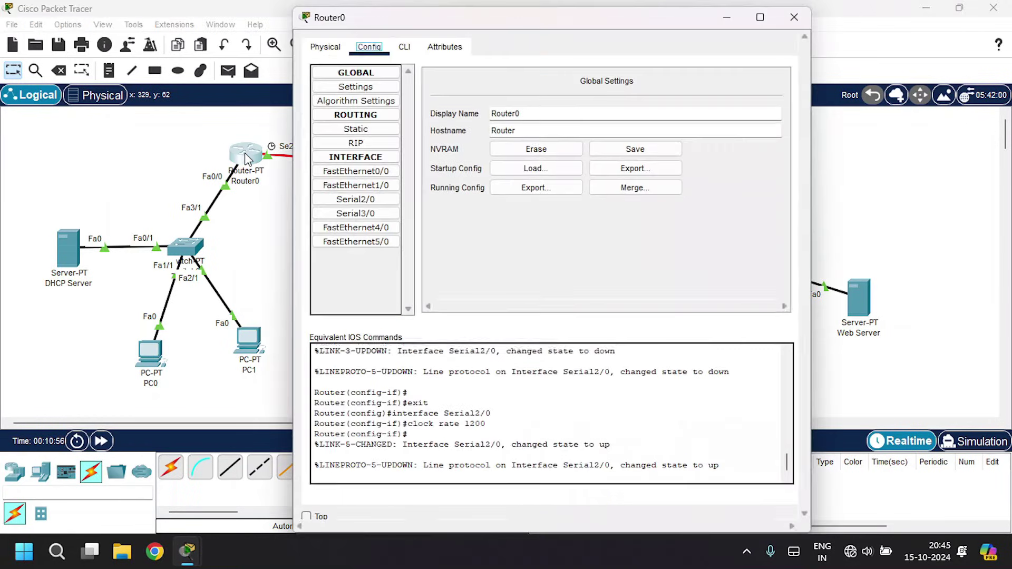
{"action": "left_click", "coordinate": [375, 143]}
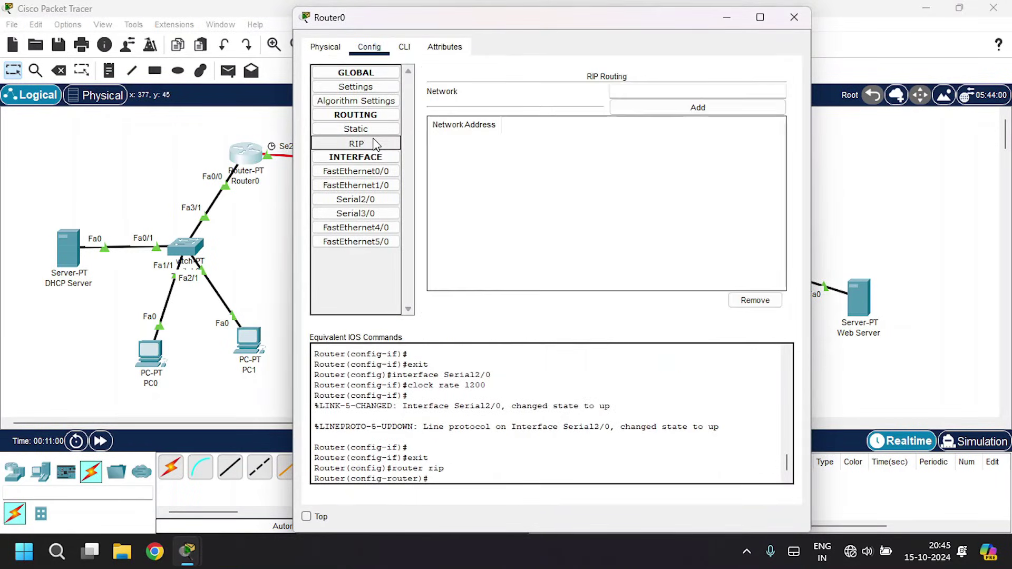
{"action": "left_click", "coordinate": [636, 92]}
{"action": "left_click_drag", "start_coordinate": [584, 23], "coordinate": [628, 33]}
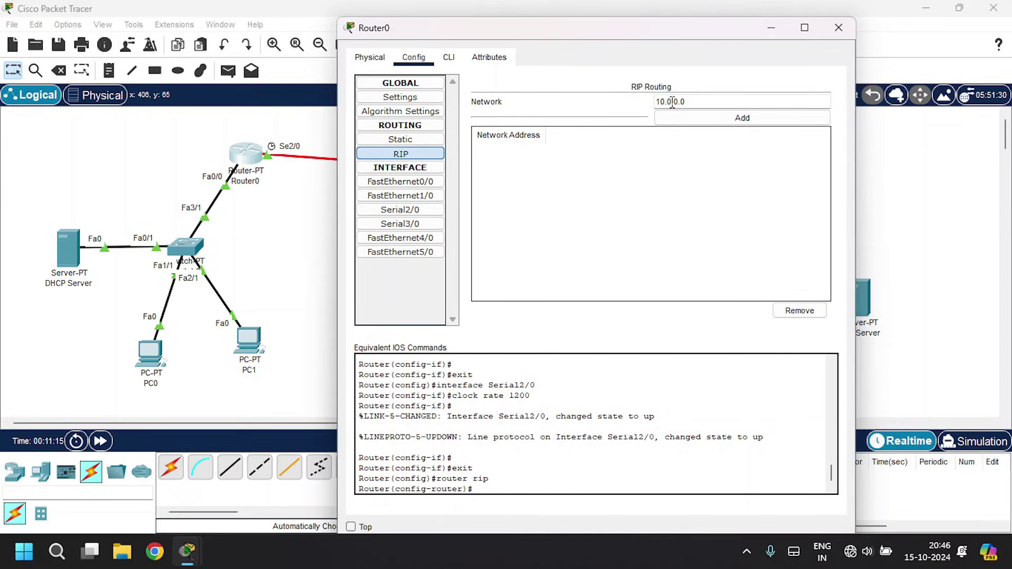
{"action": "left_click", "coordinate": [679, 119]}
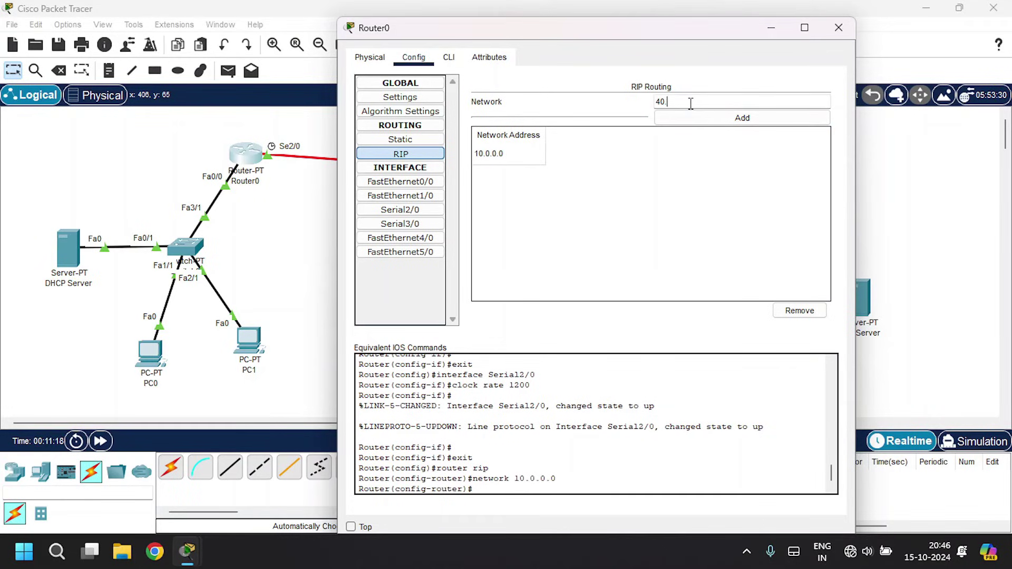
{"action": "type", "text": "40.0.0.0"}
{"action": "left_click", "coordinate": [677, 120]}
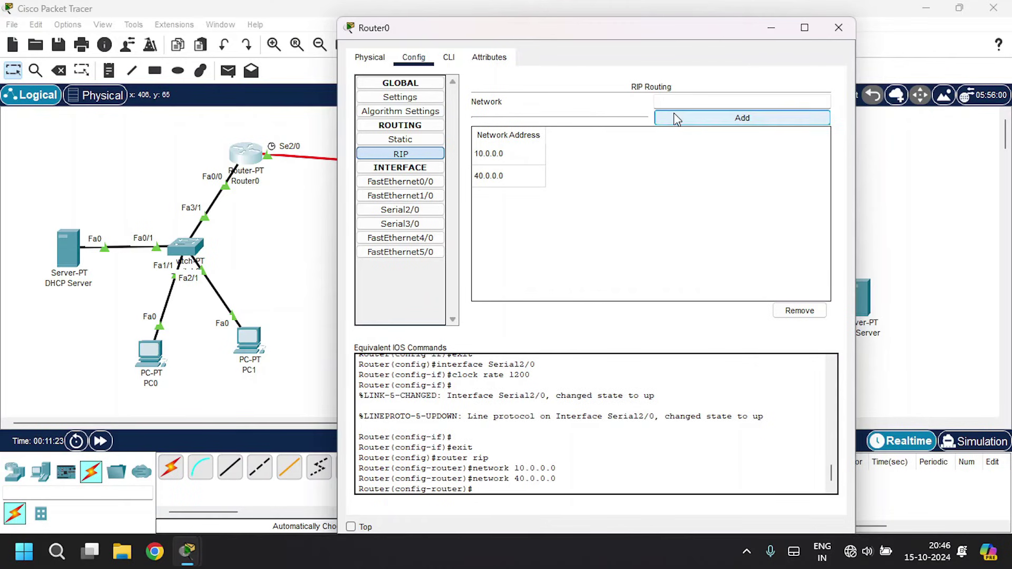
{"action": "left_click", "coordinate": [845, 36]}
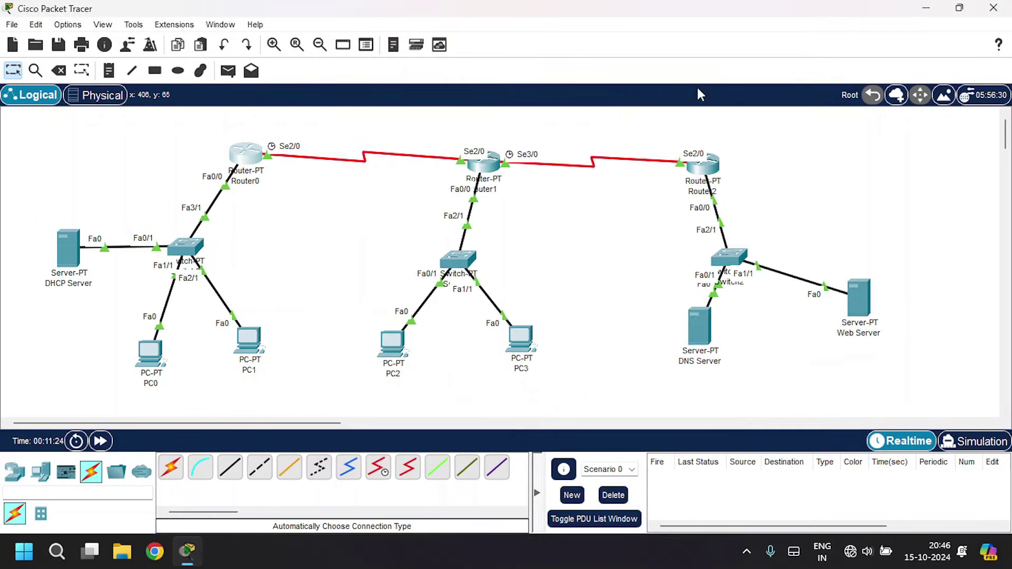
- Add networks 40.0.0.0, 50.0.0.0 and 20.0.0.0 to Router1's RIP routing and close its window
{"action": "left_click", "coordinate": [480, 170]}
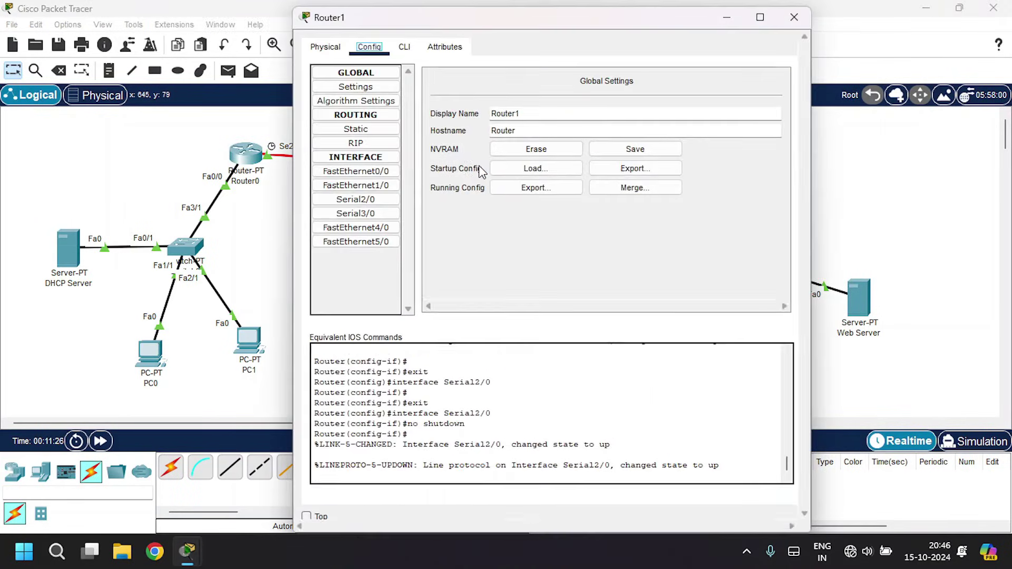
{"action": "left_click", "coordinate": [361, 146]}
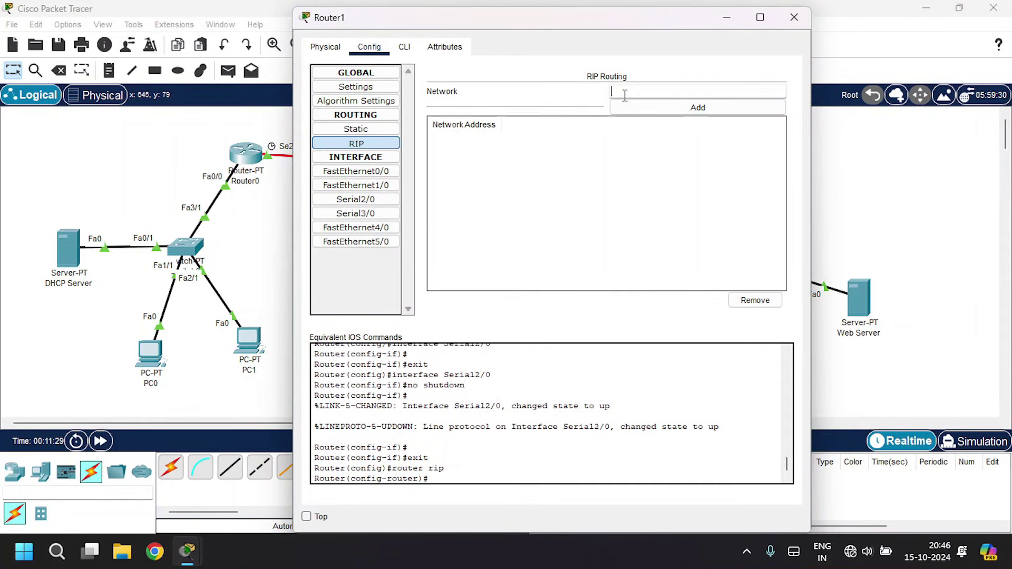
{"action": "left_click_drag", "start_coordinate": [570, 29], "coordinate": [814, 65]}
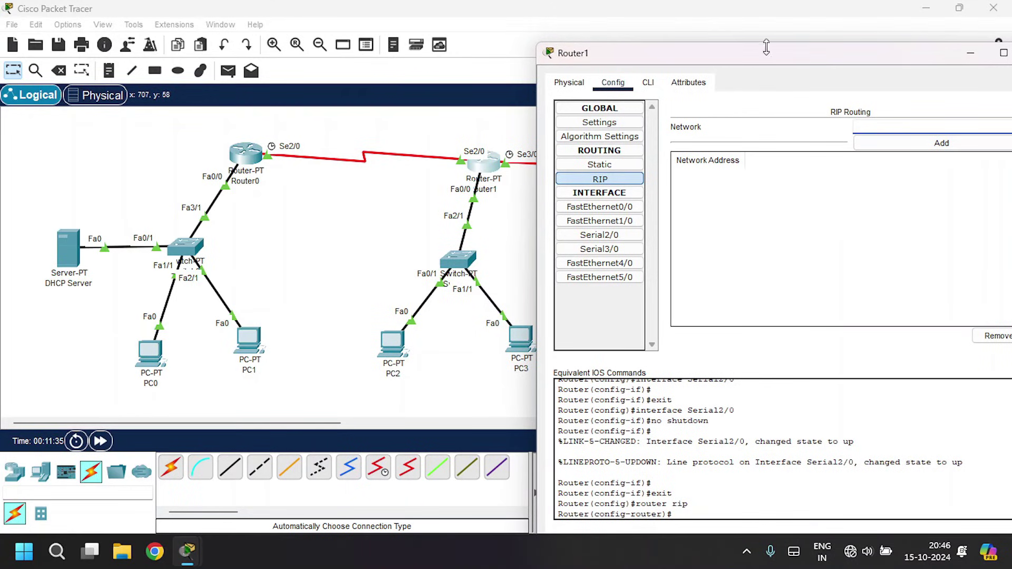
{"action": "left_click_drag", "start_coordinate": [769, 59], "coordinate": [493, 43]}
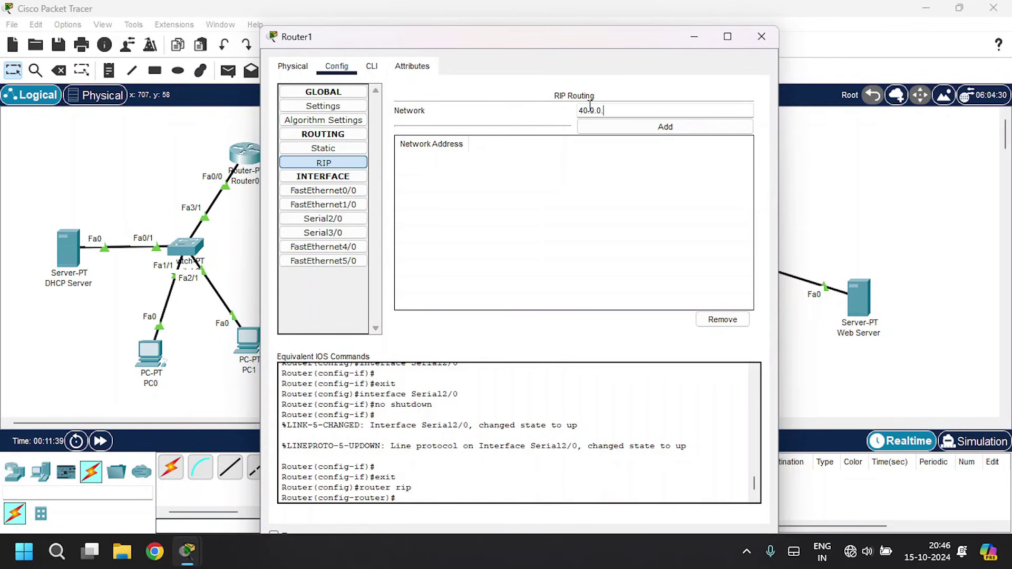
{"action": "left_click", "coordinate": [607, 127]}
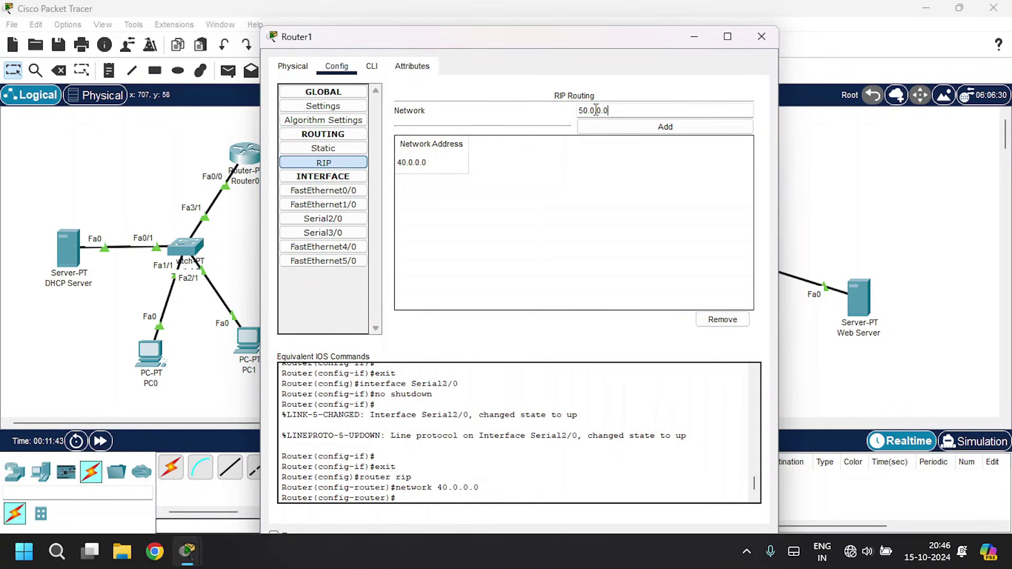
{"action": "left_click", "coordinate": [607, 127]}
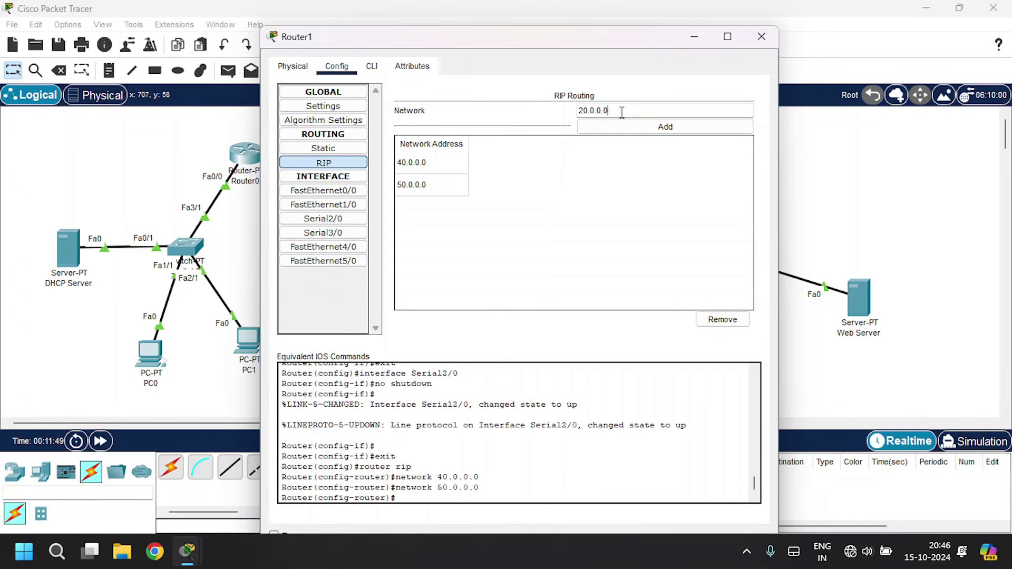
{"action": "left_click", "coordinate": [666, 126]}
{"action": "left_click", "coordinate": [761, 37]}
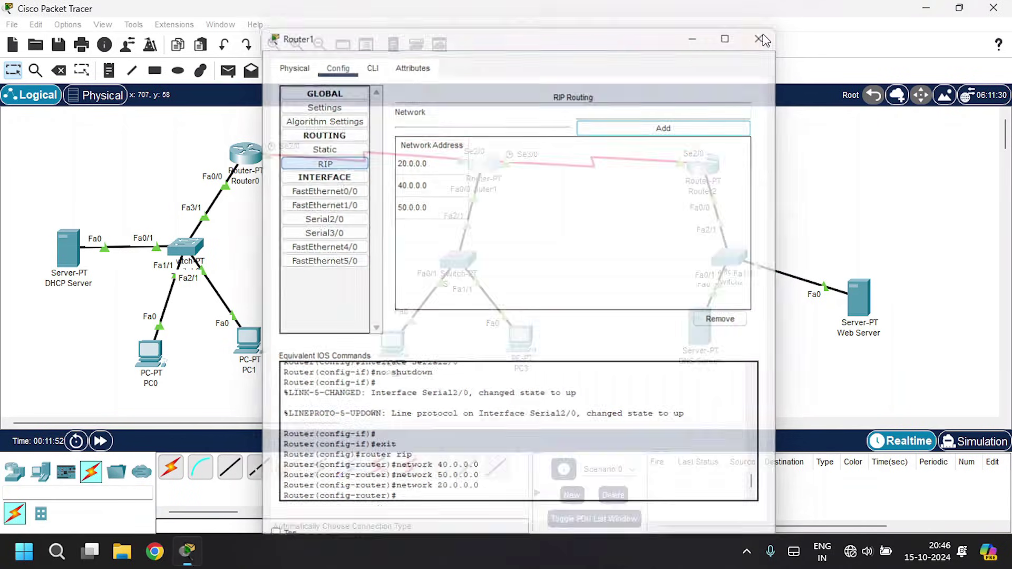
- Add networks 30.0.0.0 and 50.0.0.0 to Router2's RIP routing and close its window
{"action": "left_click", "coordinate": [707, 168]}
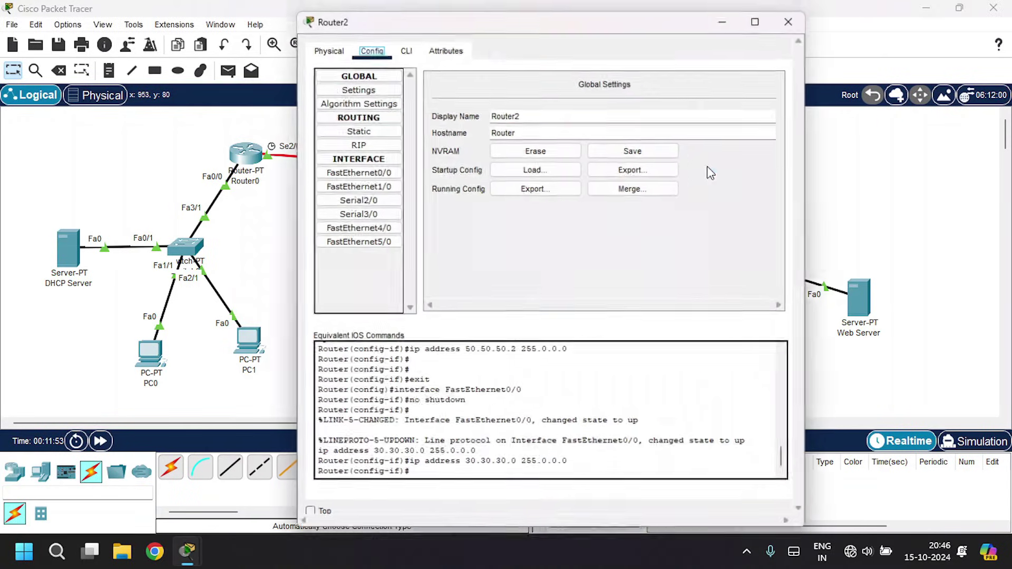
{"action": "left_click", "coordinate": [356, 144]}
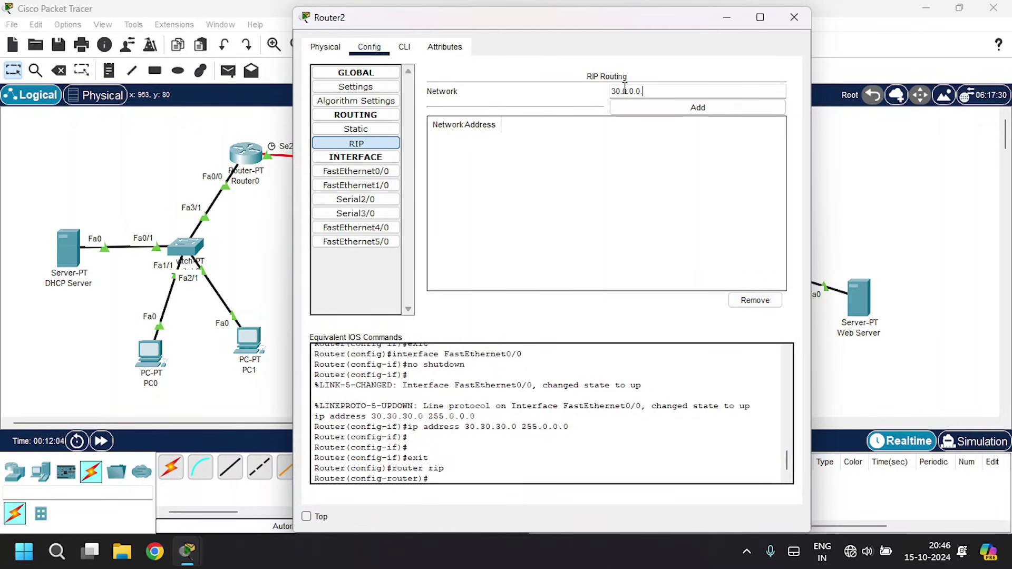
{"action": "left_click", "coordinate": [630, 109]}
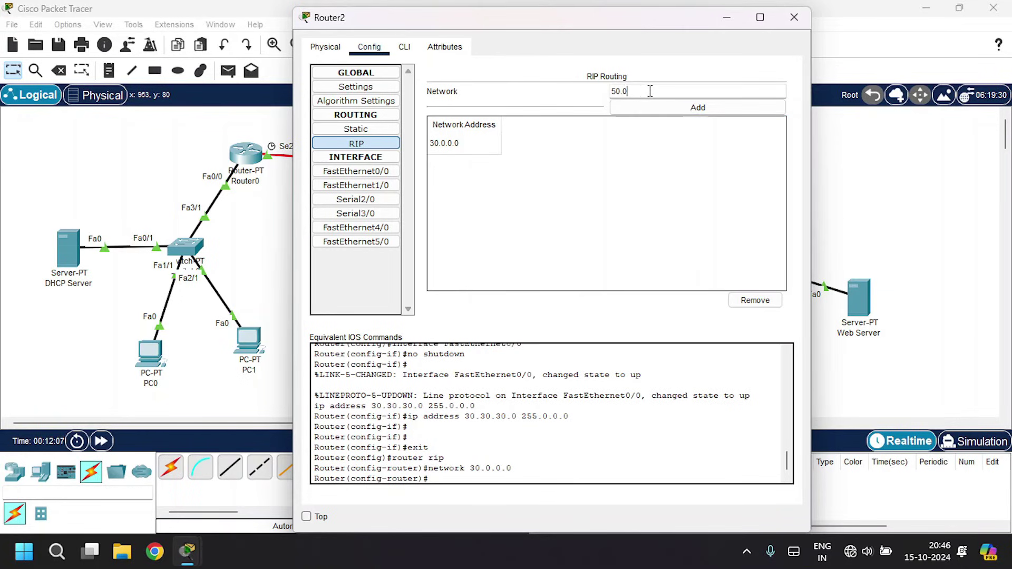
{"action": "left_click", "coordinate": [651, 91]}
{"action": "type", "text": "50.0.0.0"}
{"action": "left_click", "coordinate": [652, 108]}
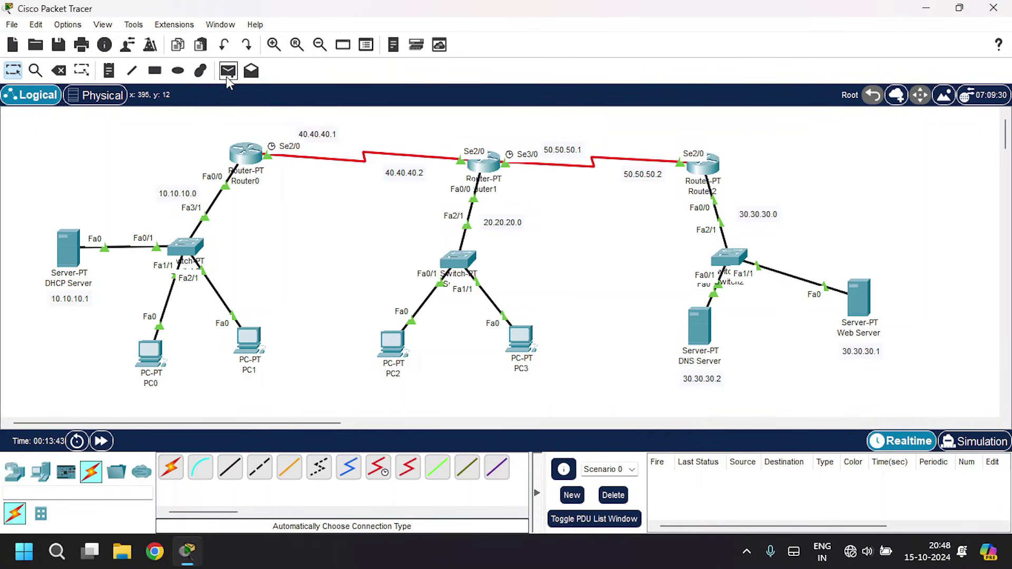
- Test connectivity within the first two networks by sending simple PDUs from PC1 to PC0 and from PC2 to PC3
{"action": "left_click", "coordinate": [227, 74]}
{"action": "left_click", "coordinate": [249, 340]}
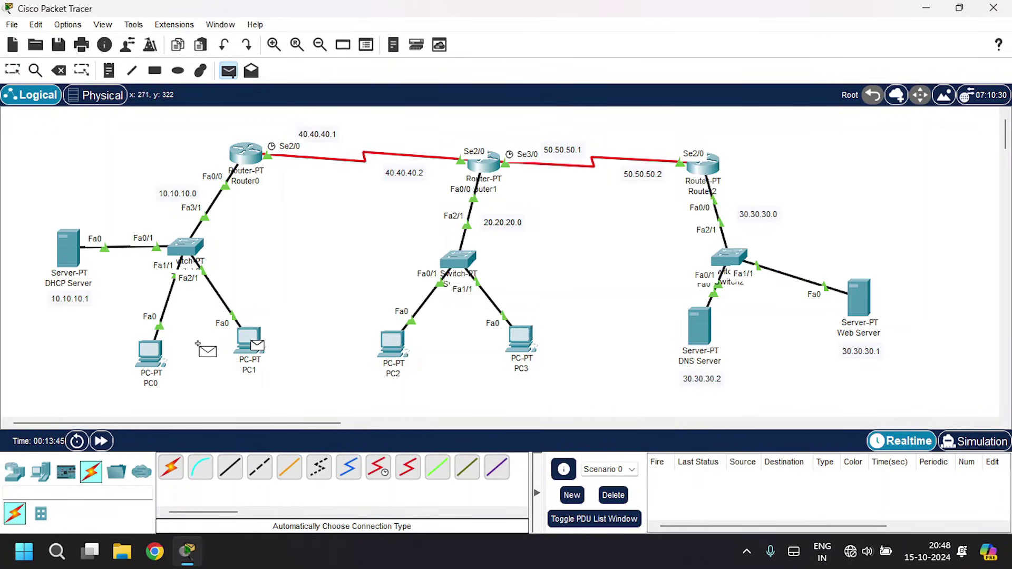
{"action": "left_click", "coordinate": [147, 359]}
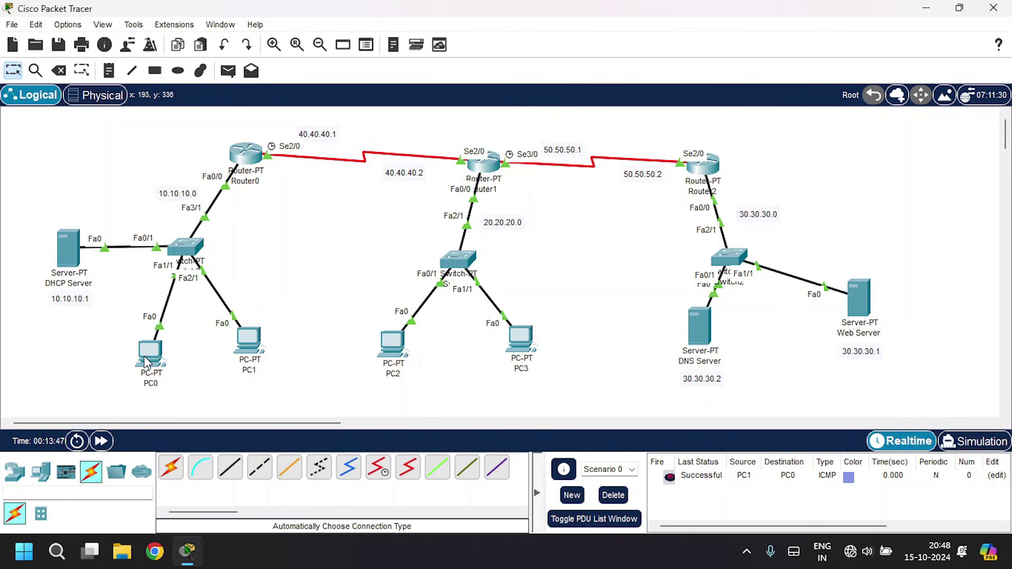
{"action": "left_click", "coordinate": [228, 70]}
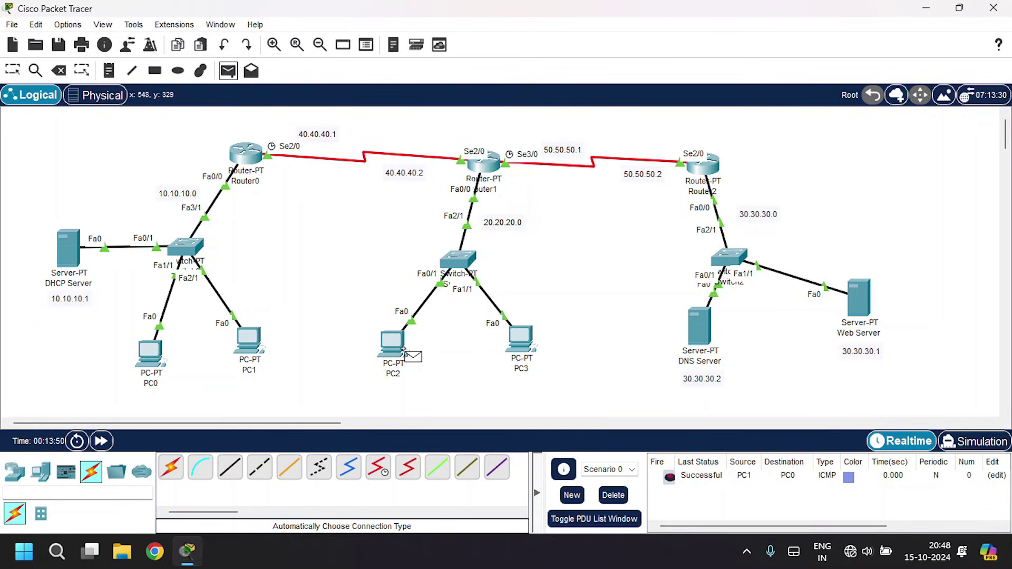
{"action": "left_click", "coordinate": [395, 345]}
{"action": "left_click", "coordinate": [522, 342]}
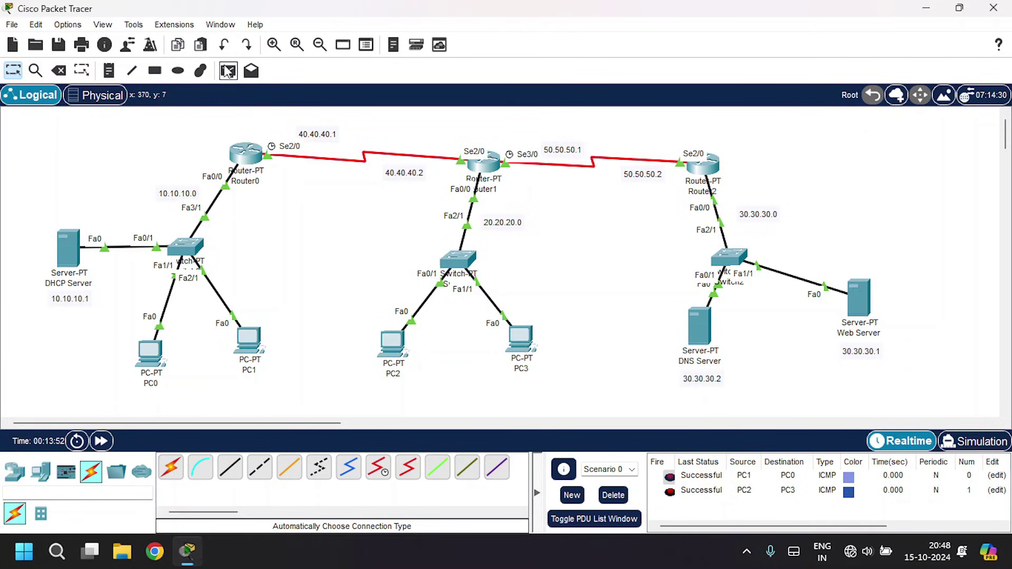
- Send a simple PDU from the DNS Server to the Web Server, and delete the scenario's PDUs
{"action": "left_click", "coordinate": [228, 72]}
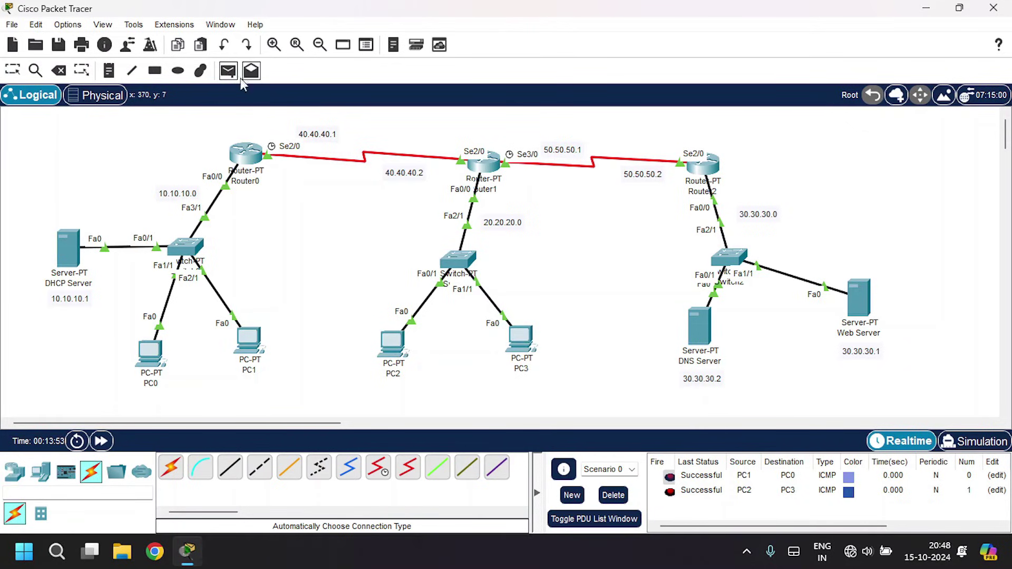
{"action": "left_click", "coordinate": [705, 327]}
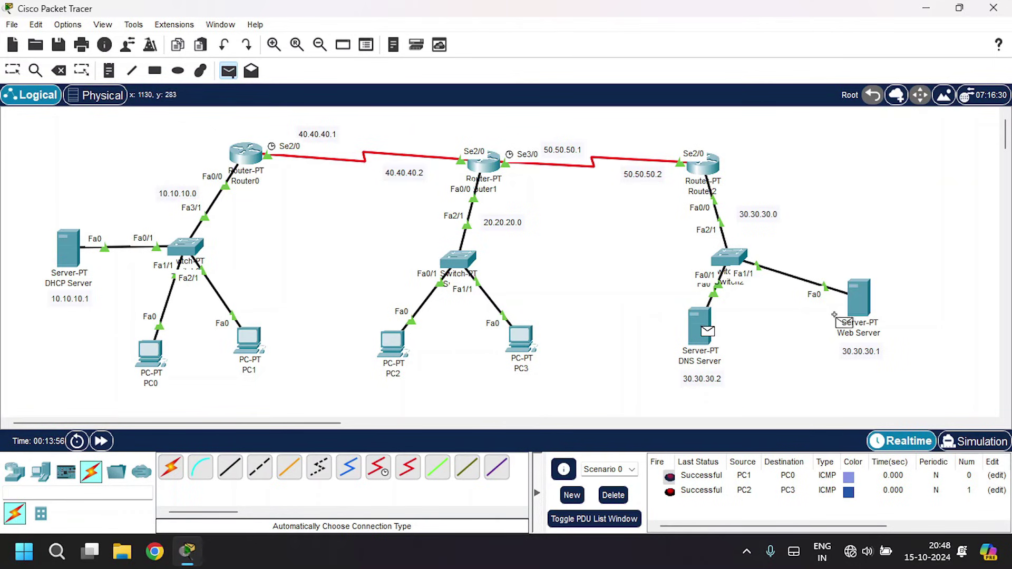
{"action": "left_click", "coordinate": [857, 303]}
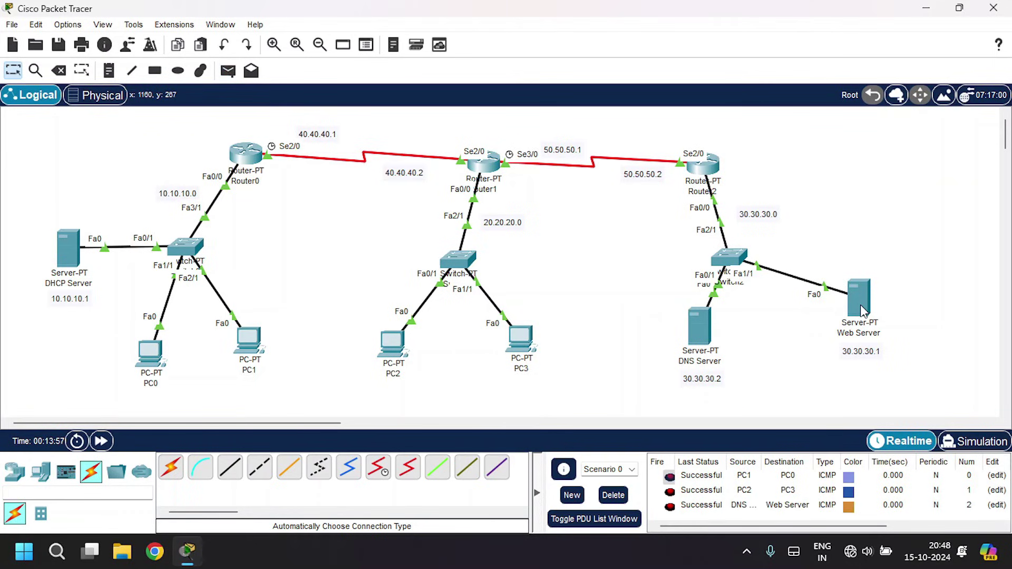
{"action": "left_click", "coordinate": [613, 495]}
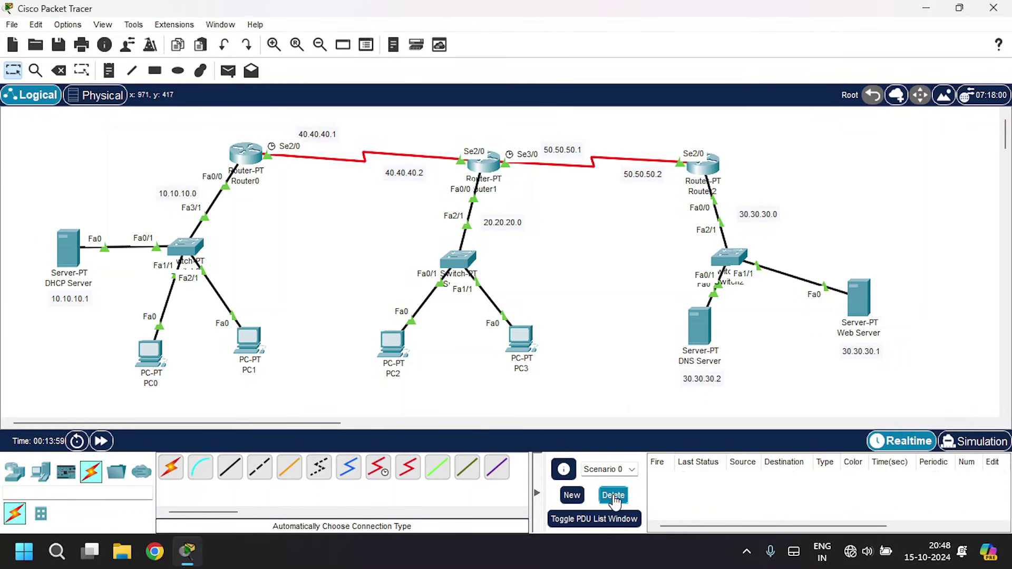
- Send a simple PDU from PC1 to PC2, delete it from the scenario, and send it again between the same PCs
{"action": "left_click", "coordinate": [228, 71]}
{"action": "left_click", "coordinate": [247, 343]}
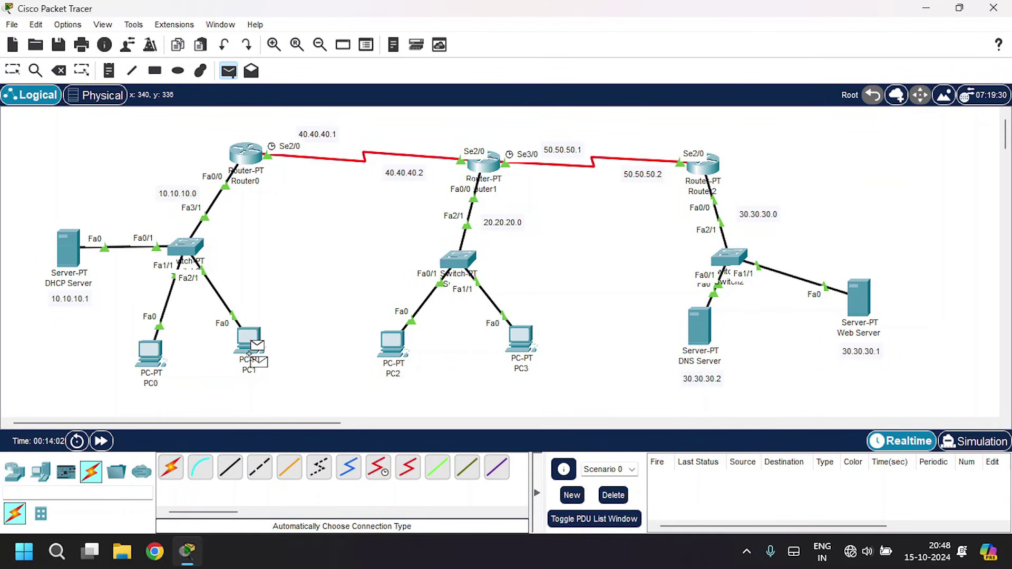
{"action": "left_click", "coordinate": [382, 349]}
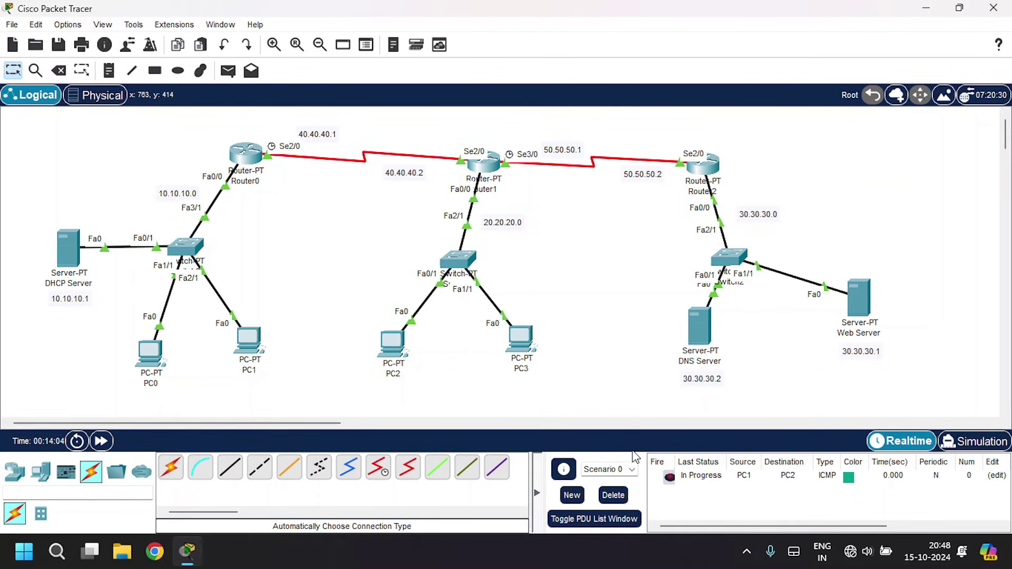
{"action": "left_click", "coordinate": [613, 495]}
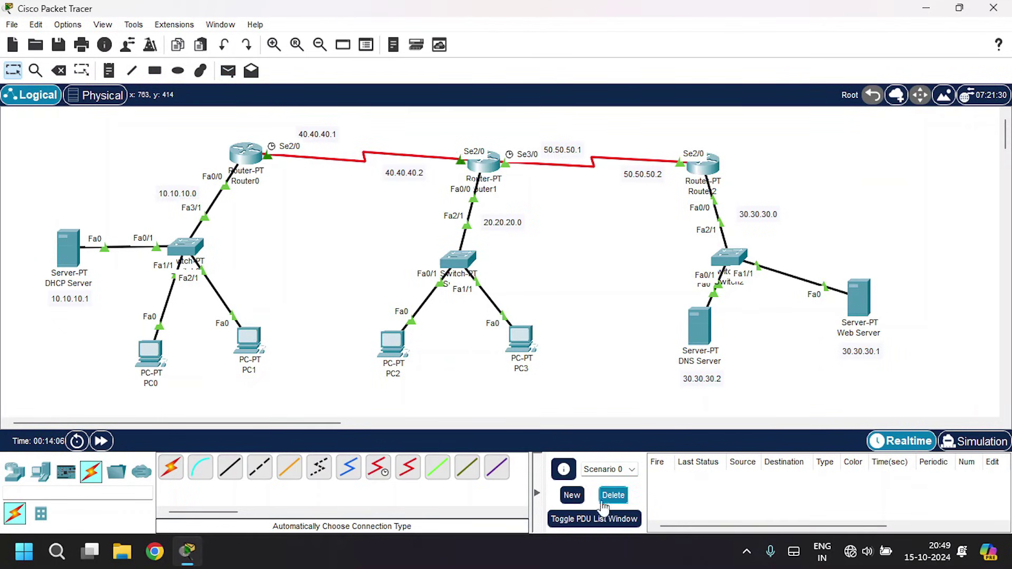
{"action": "left_click", "coordinate": [228, 71]}
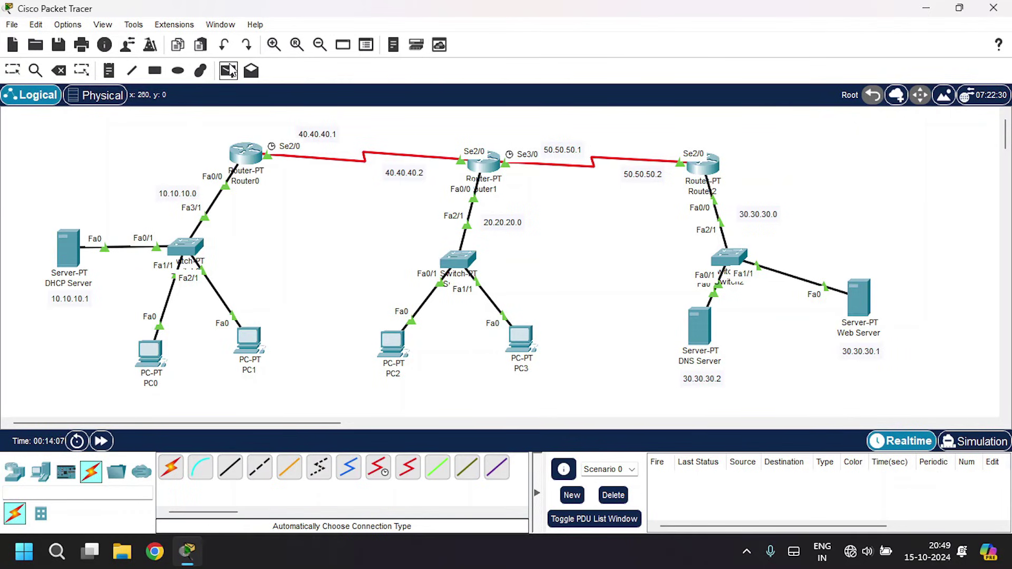
{"action": "left_click", "coordinate": [252, 339]}
{"action": "left_click", "coordinate": [391, 345]}
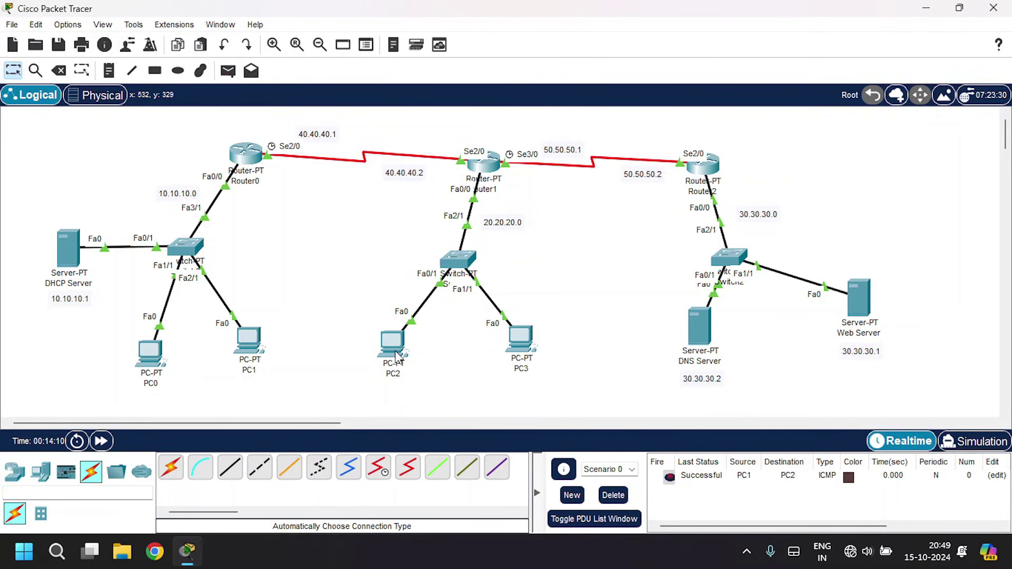
- Send a simple PDU from PC0 to the DNS Server twice, and clear all PDUs from the scenario
{"action": "left_click", "coordinate": [228, 72]}
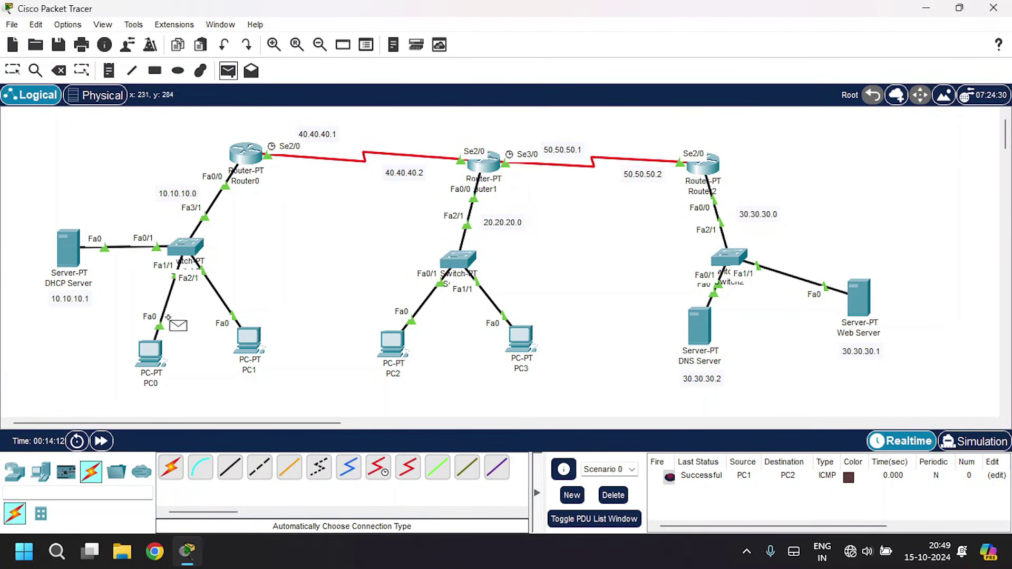
{"action": "left_click", "coordinate": [148, 353]}
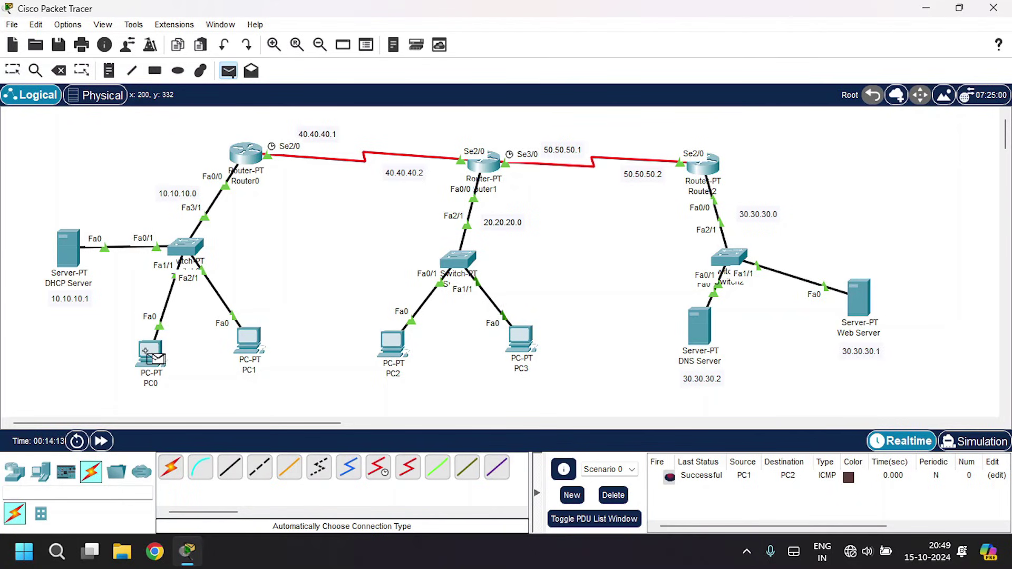
{"action": "left_click", "coordinate": [700, 330]}
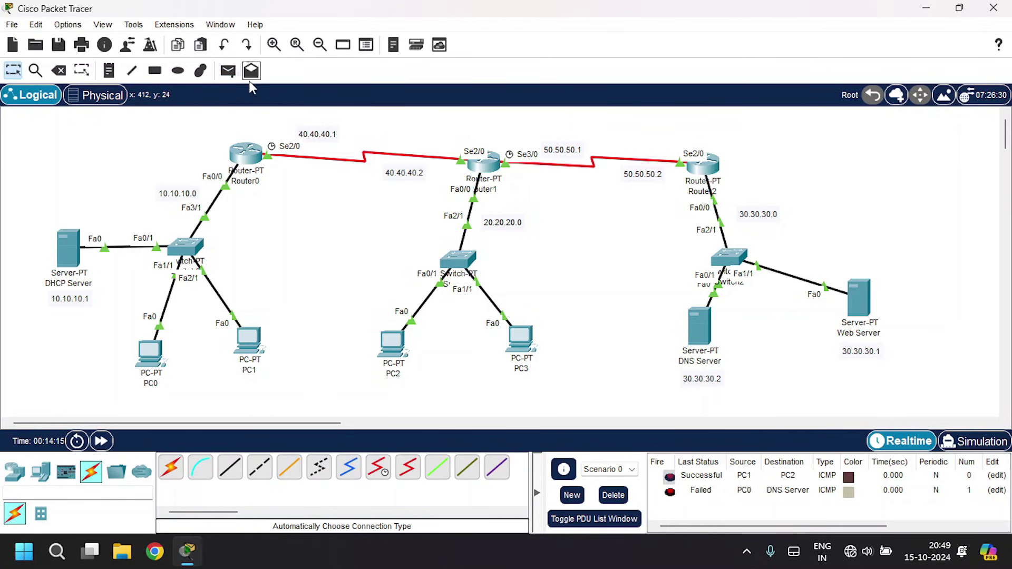
{"action": "left_click", "coordinate": [228, 71]}
{"action": "left_click", "coordinate": [149, 351]}
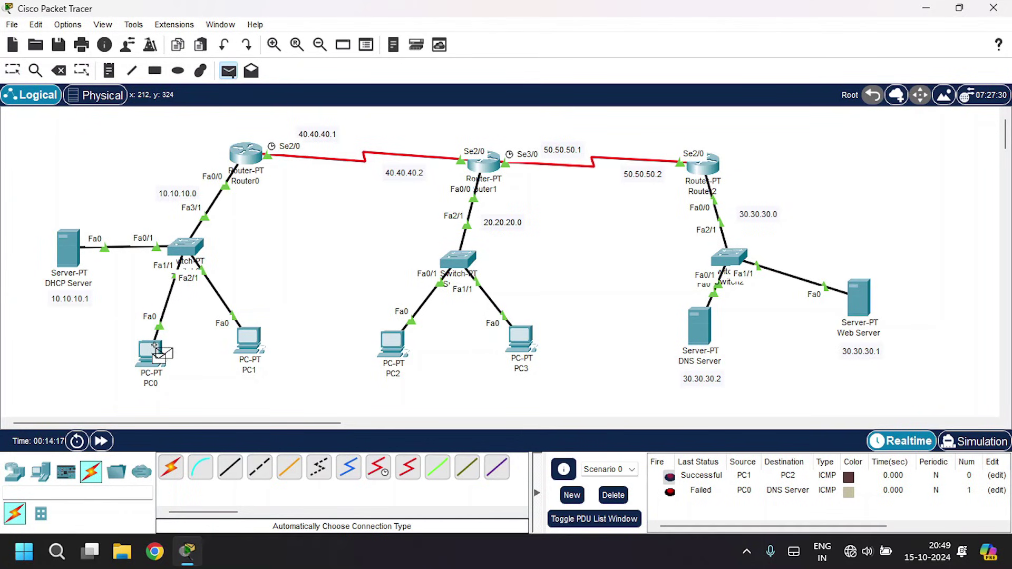
{"action": "left_click", "coordinate": [700, 330]}
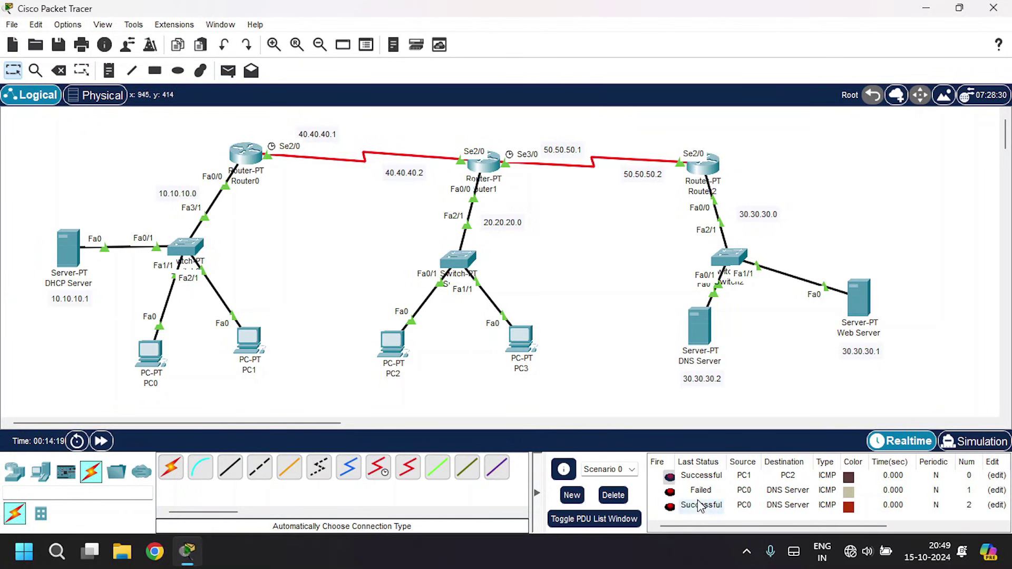
{"action": "left_click", "coordinate": [613, 496]}
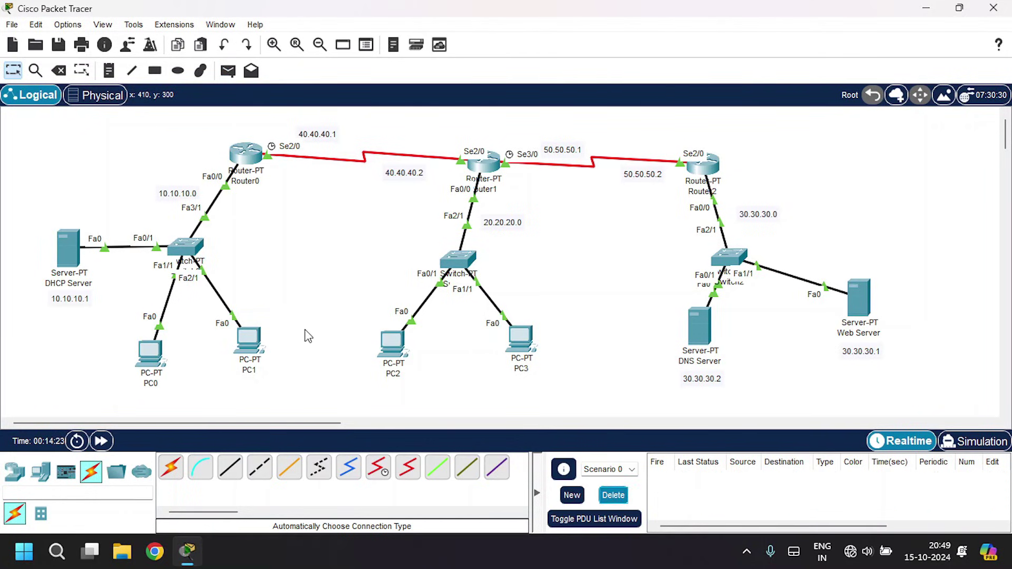
{"action": "left_click", "coordinate": [252, 338]}
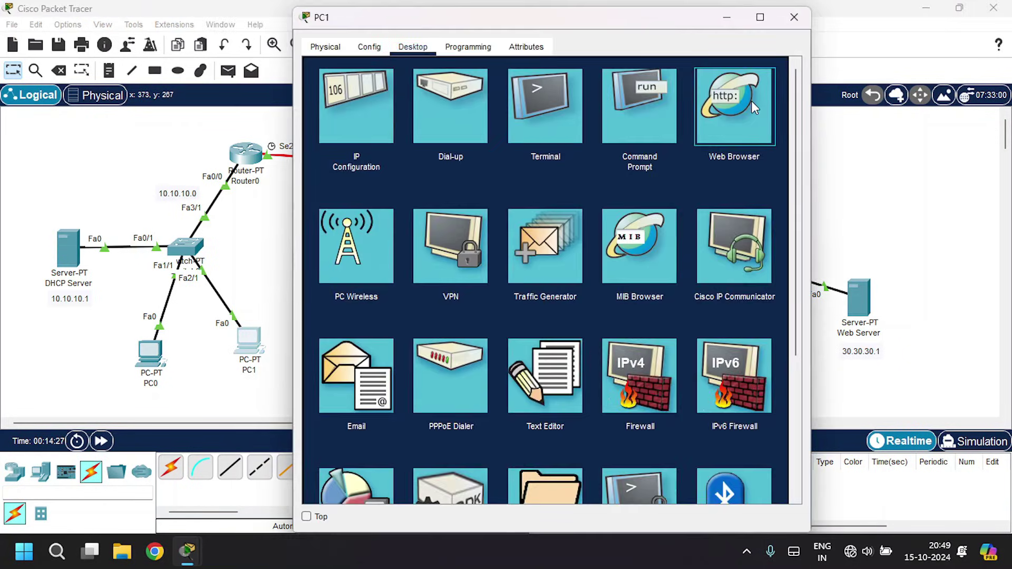
{"action": "left_click", "coordinate": [751, 100]}
{"action": "left_click", "coordinate": [583, 88]}
{"action": "type", "text": "www.youtube.com"}
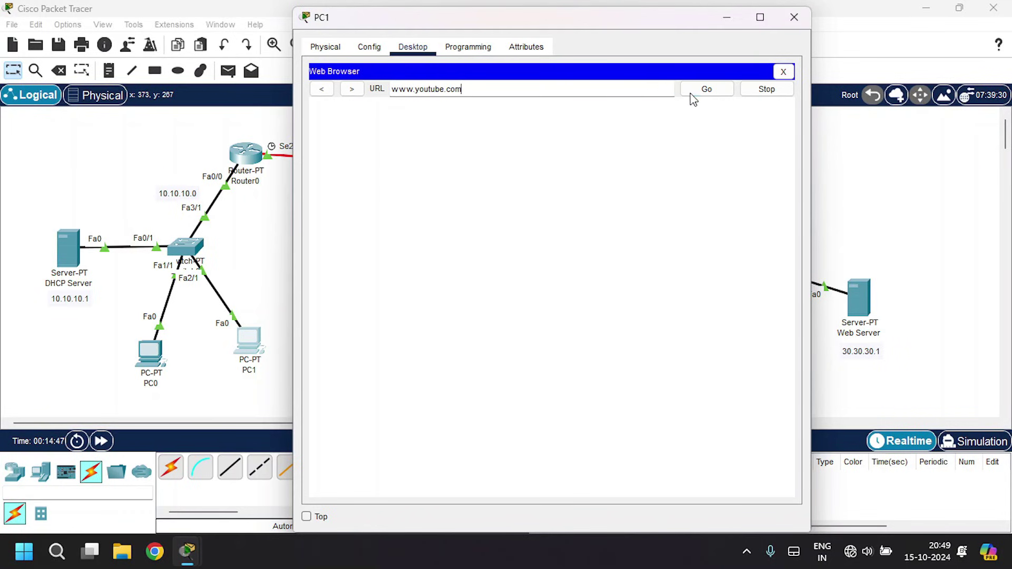
{"action": "left_click", "coordinate": [692, 93]}
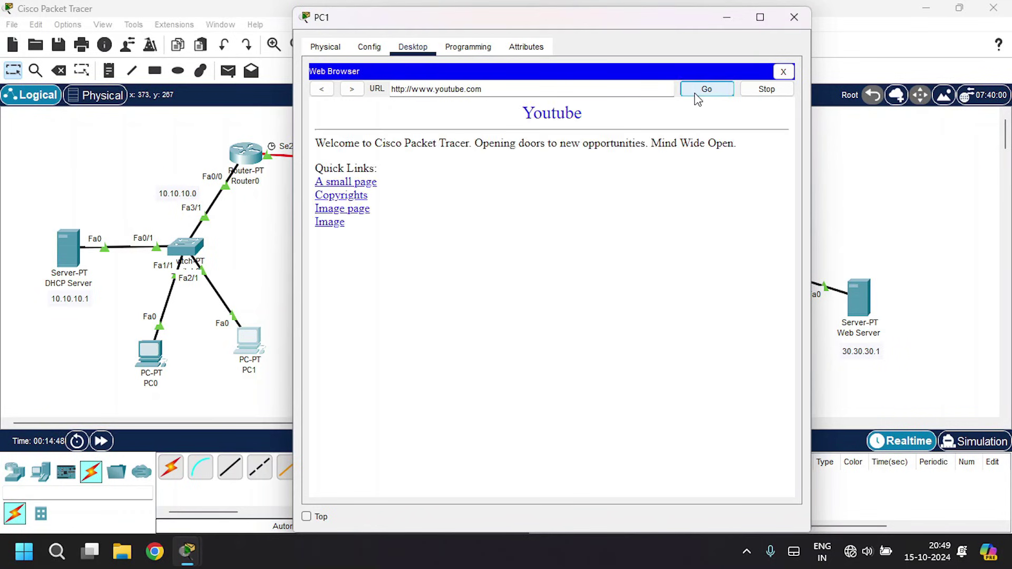
{"action": "left_click_drag", "start_coordinate": [691, 156], "coordinate": [506, 128]}
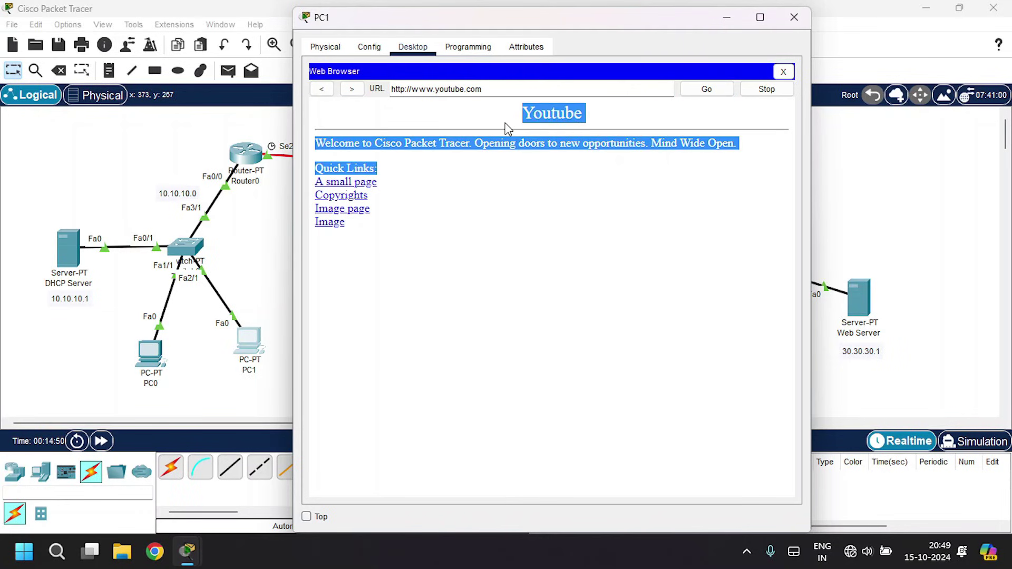
{"action": "left_click", "coordinate": [533, 141]}
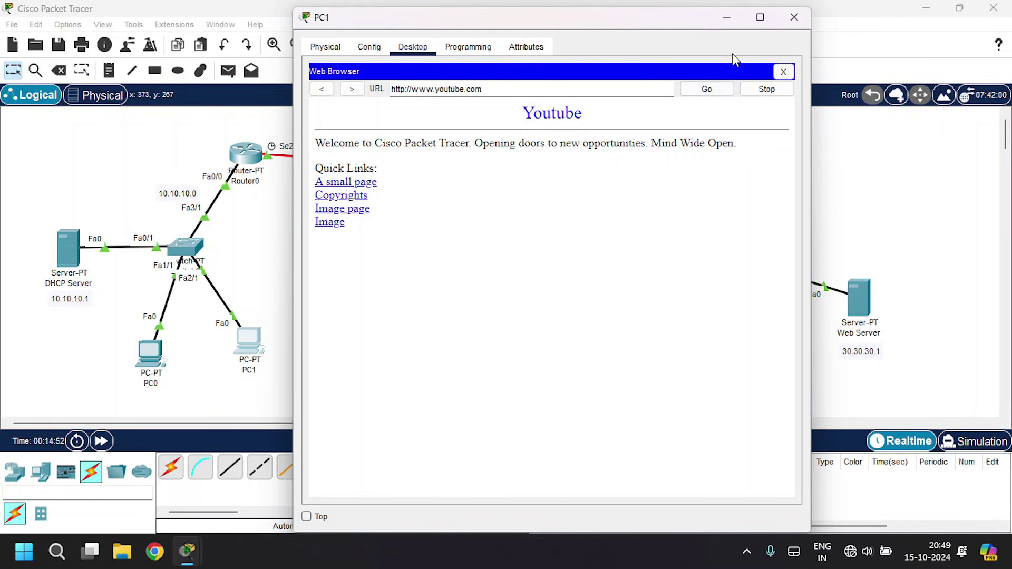
{"action": "left_click", "coordinate": [797, 20]}
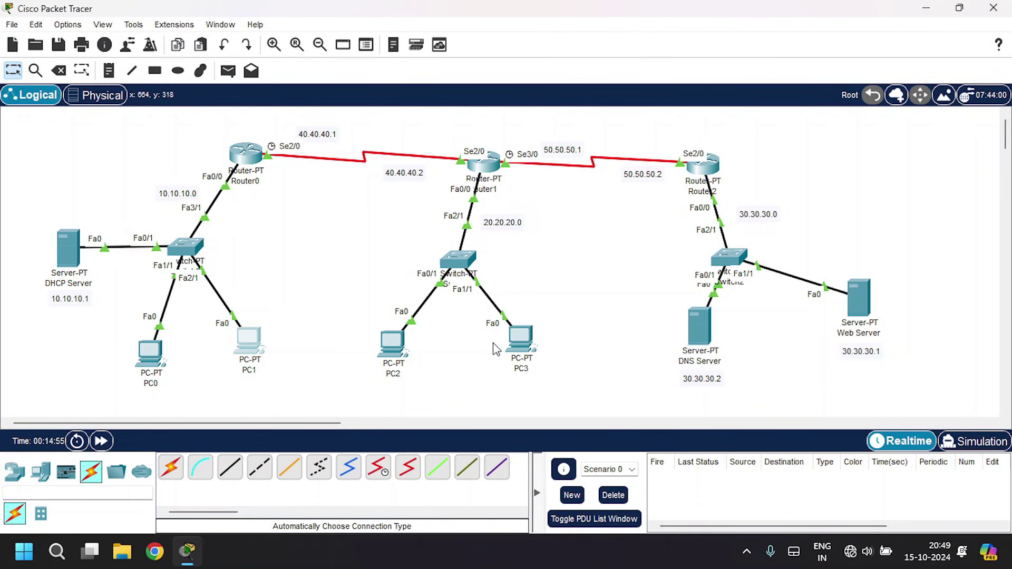
{"action": "left_click", "coordinate": [520, 340]}
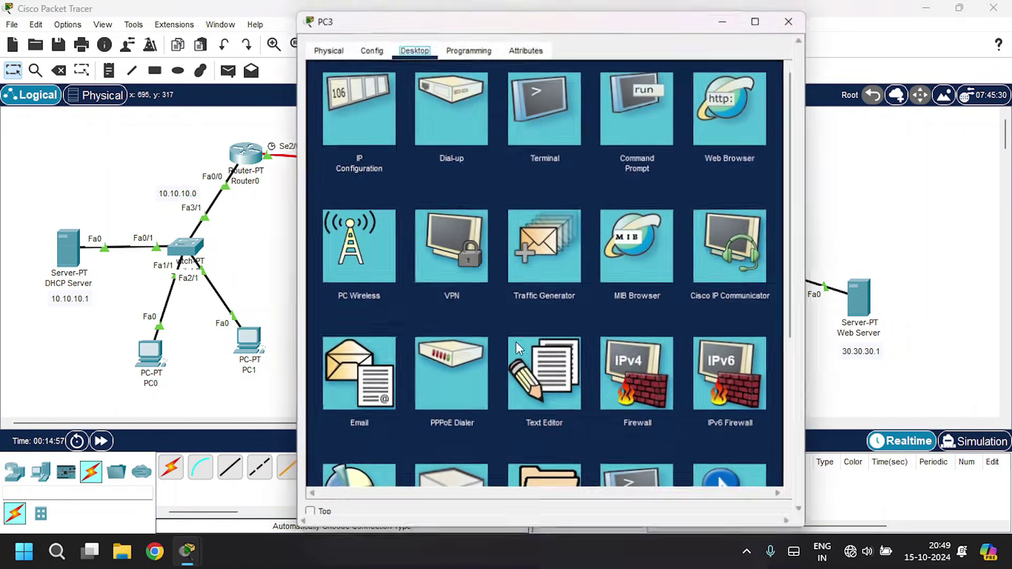
{"action": "left_click", "coordinate": [710, 113]}
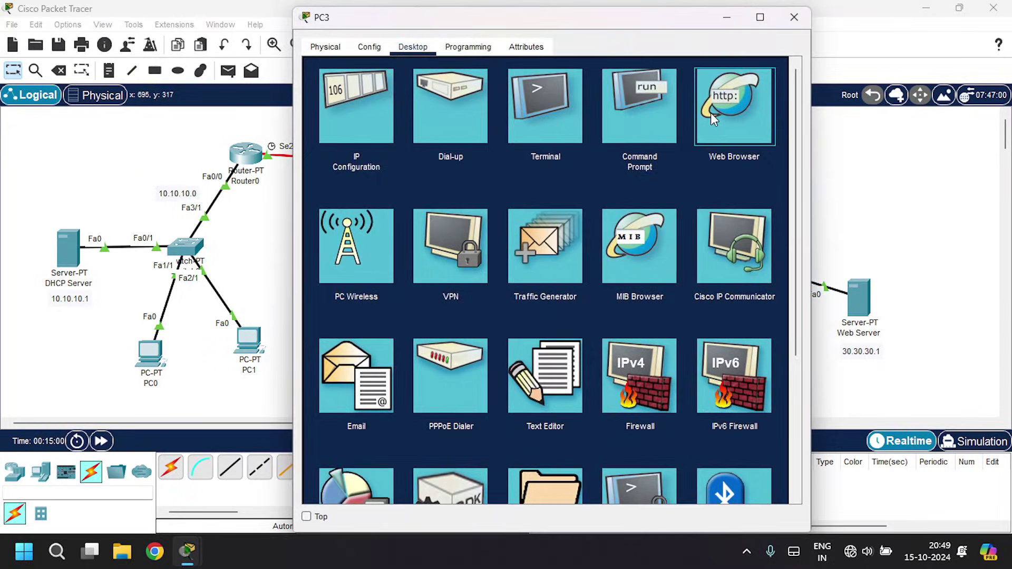
{"action": "type", "text": "w"}
{"action": "type", "text": "ww."}
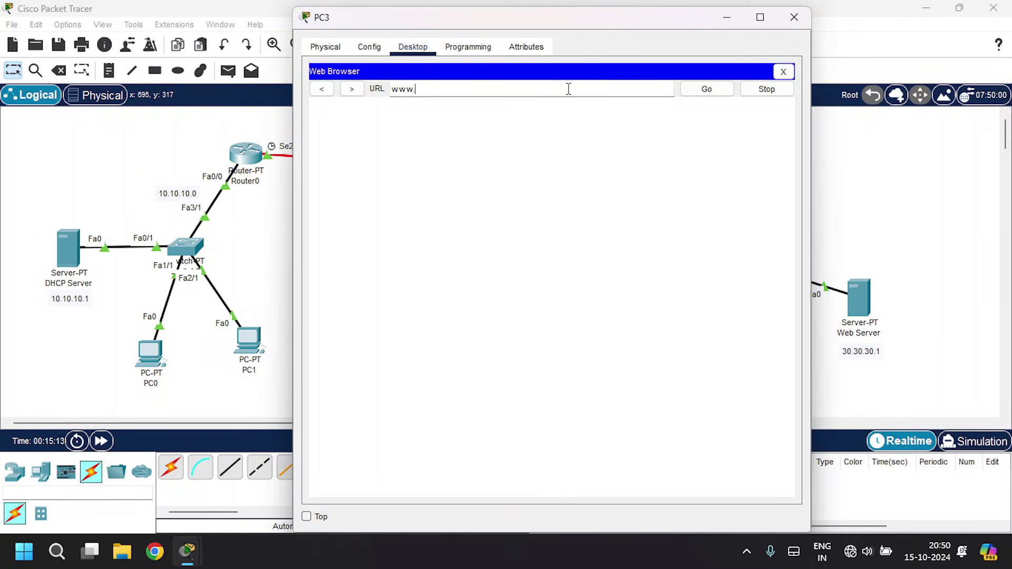
{"action": "type", "text": "youtube.com"}
{"action": "key", "text": "Return"}
{"action": "double_click", "coordinate": [536, 113]}
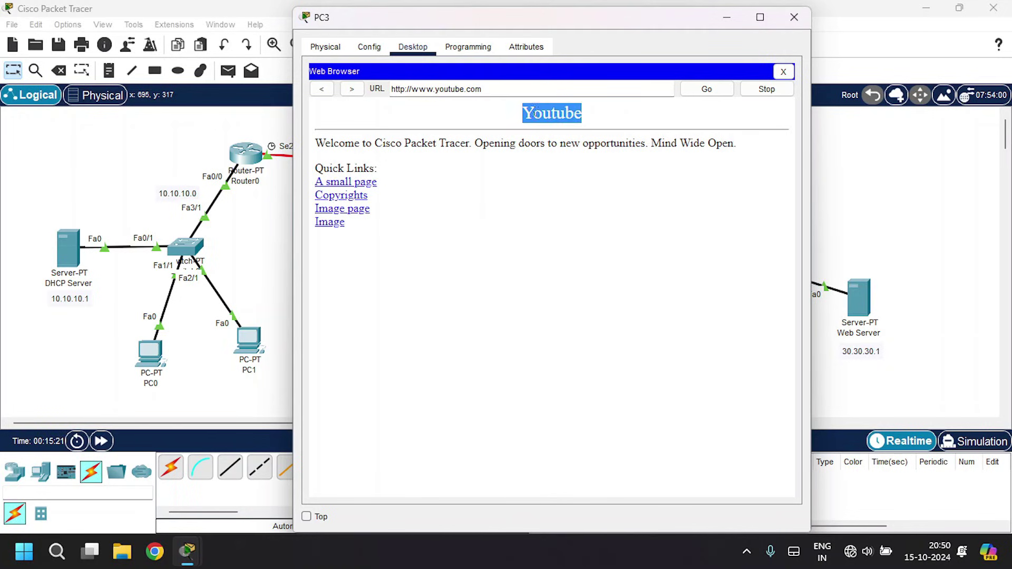